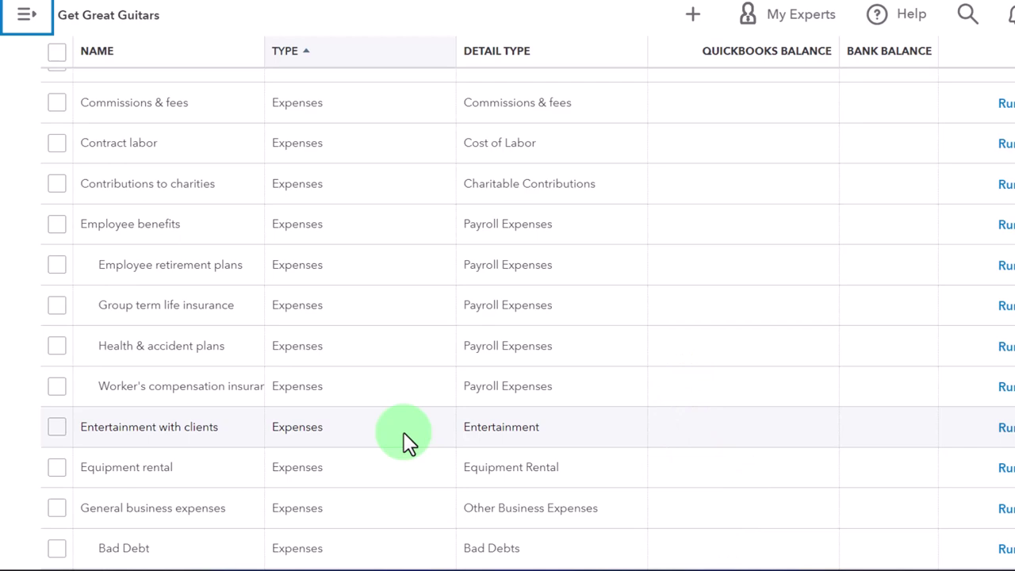
- Check the available account actions for the Entertainment with clients and Health & accident plans expense accounts
{"action": "left_click", "coordinate": [991, 432]}
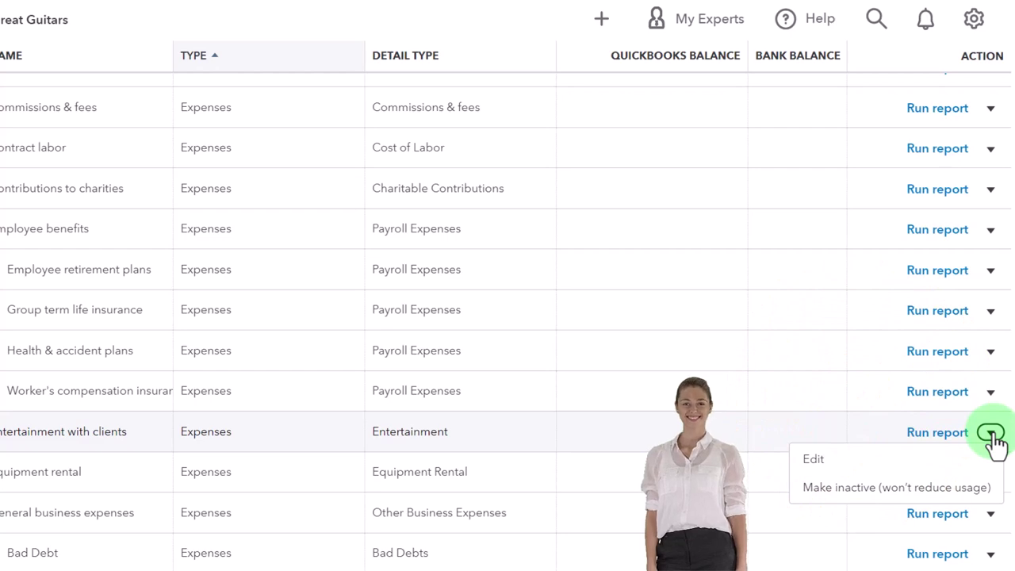
{"action": "left_click", "coordinate": [991, 433]}
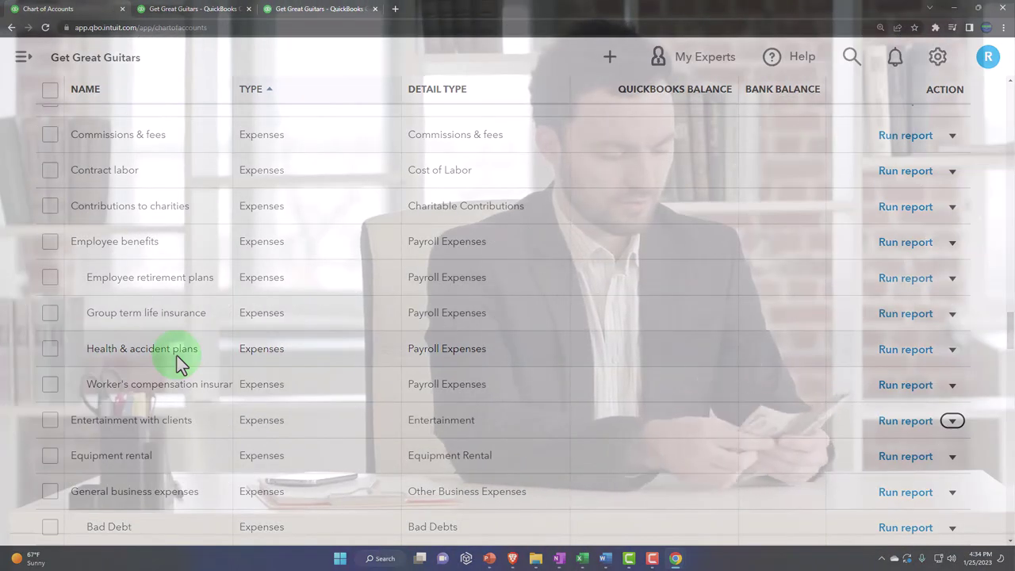
{"action": "left_click", "coordinate": [952, 350]}
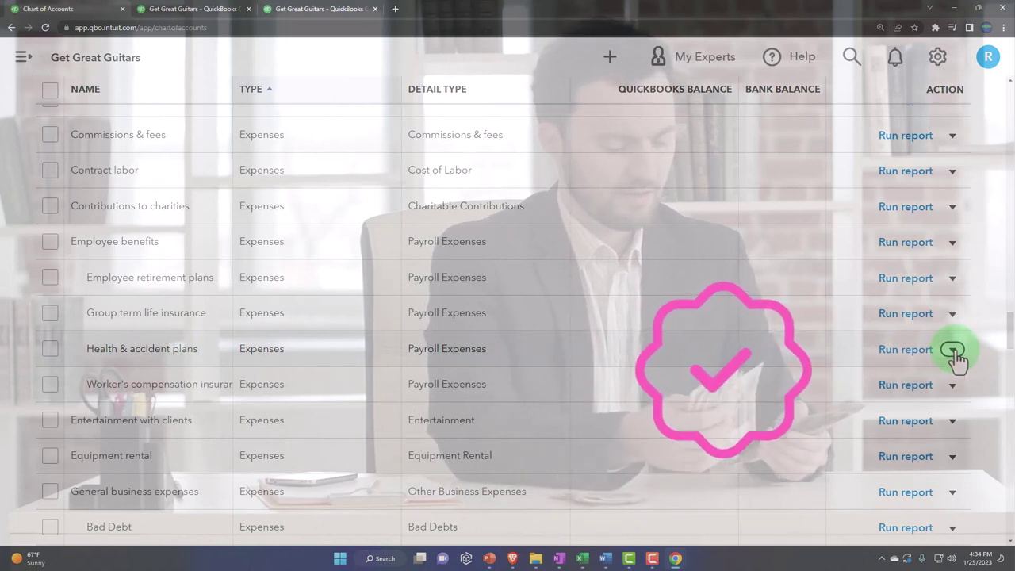
- Examine the Fixed Assets accounts in the chart of accounts, including Long-term office equipment and its sub-accounts
{"action": "scroll", "coordinate": [267, 449], "scroll_direction": "up", "scroll_amount": 3}
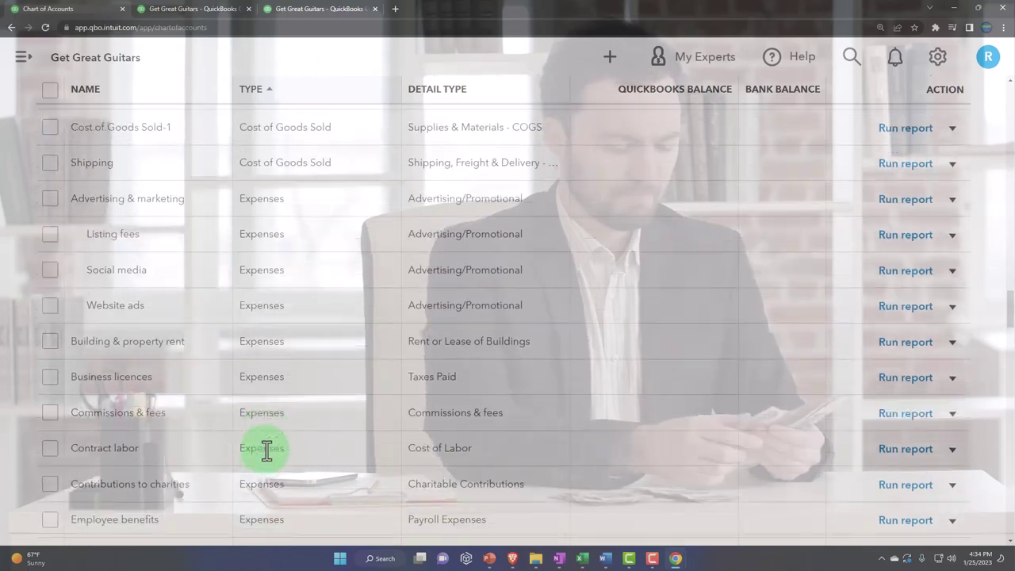
{"action": "scroll", "coordinate": [267, 448], "scroll_direction": "up", "scroll_amount": 10}
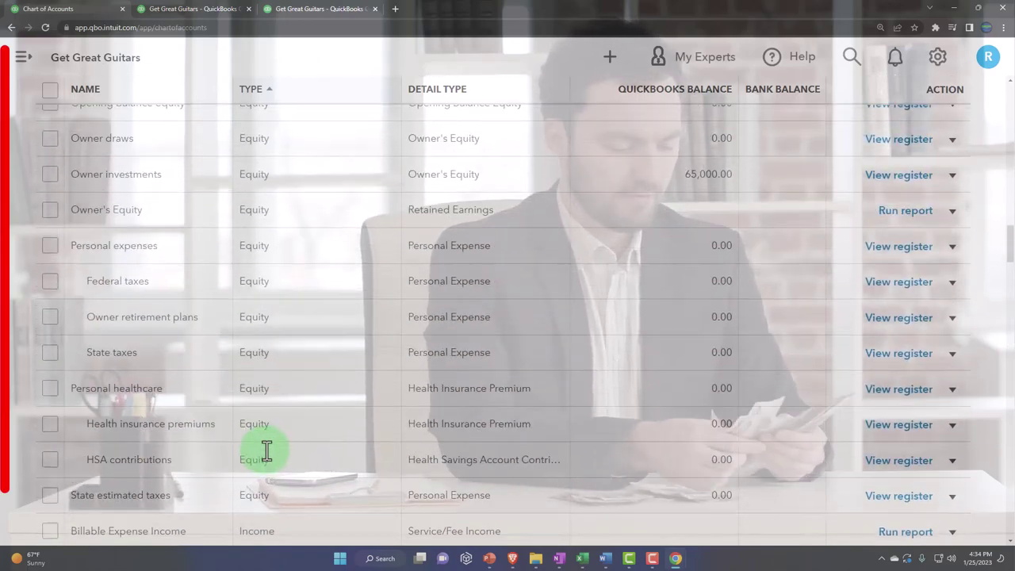
{"action": "scroll", "coordinate": [266, 450], "scroll_direction": "up", "scroll_amount": 4}
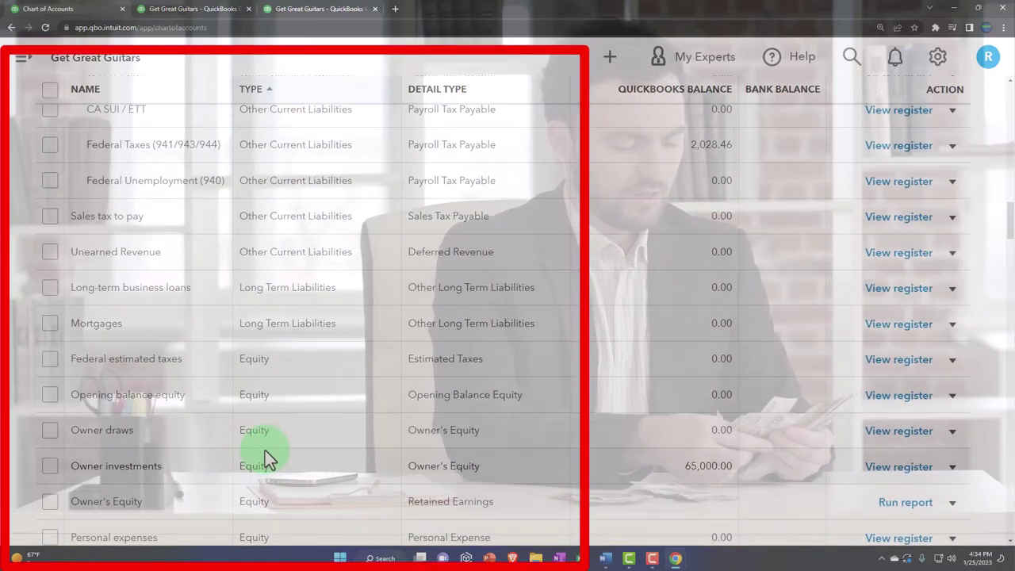
{"action": "scroll", "coordinate": [265, 451], "scroll_direction": "up", "scroll_amount": 10}
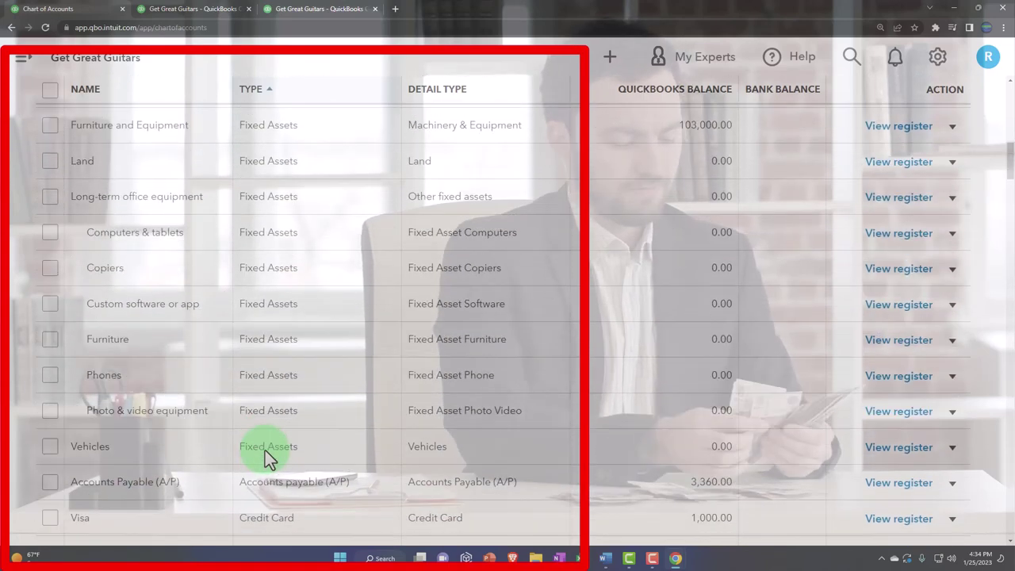
{"action": "scroll", "coordinate": [264, 450], "scroll_direction": "up", "scroll_amount": 2}
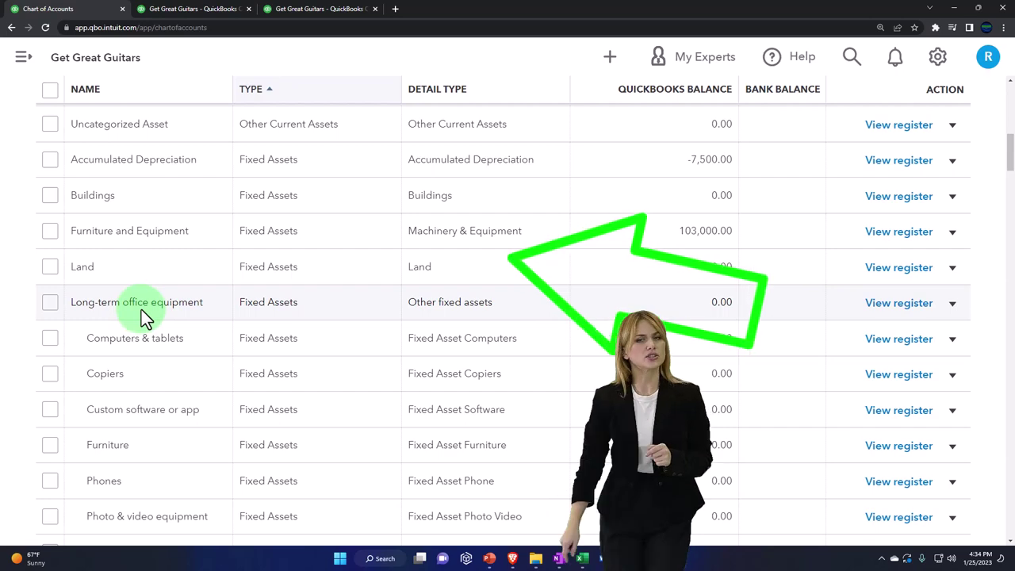
{"action": "scroll", "coordinate": [143, 313], "scroll_direction": "down", "scroll_amount": 1}
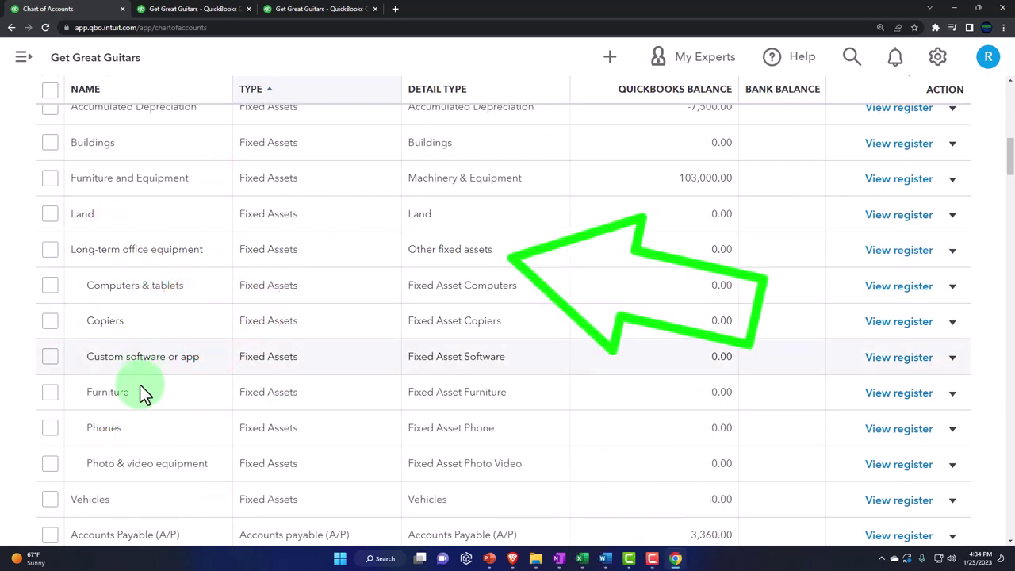
{"action": "scroll", "coordinate": [138, 404], "scroll_direction": "down", "scroll_amount": 1}
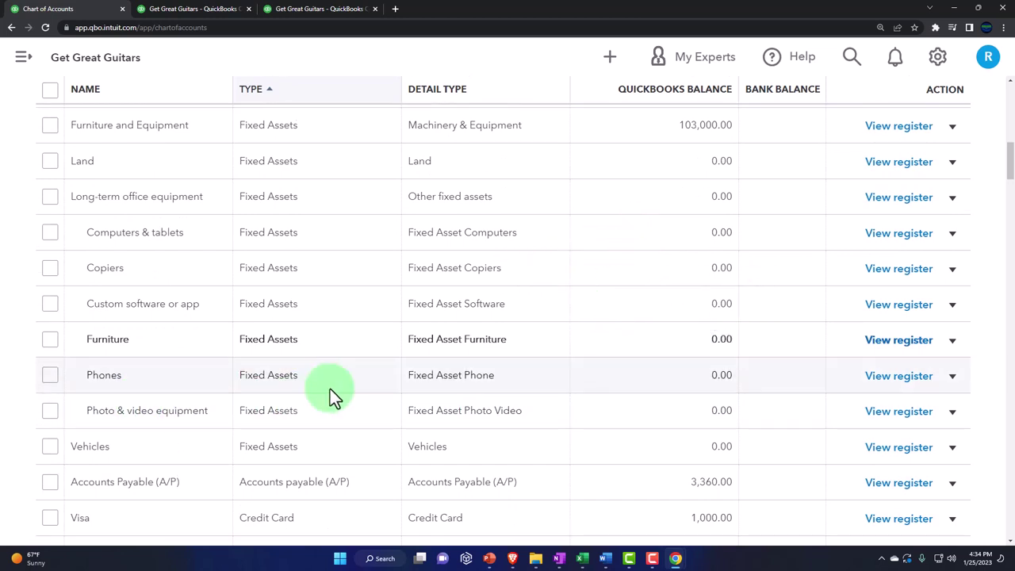
{"action": "scroll", "coordinate": [330, 389], "scroll_direction": "down", "scroll_amount": 1}
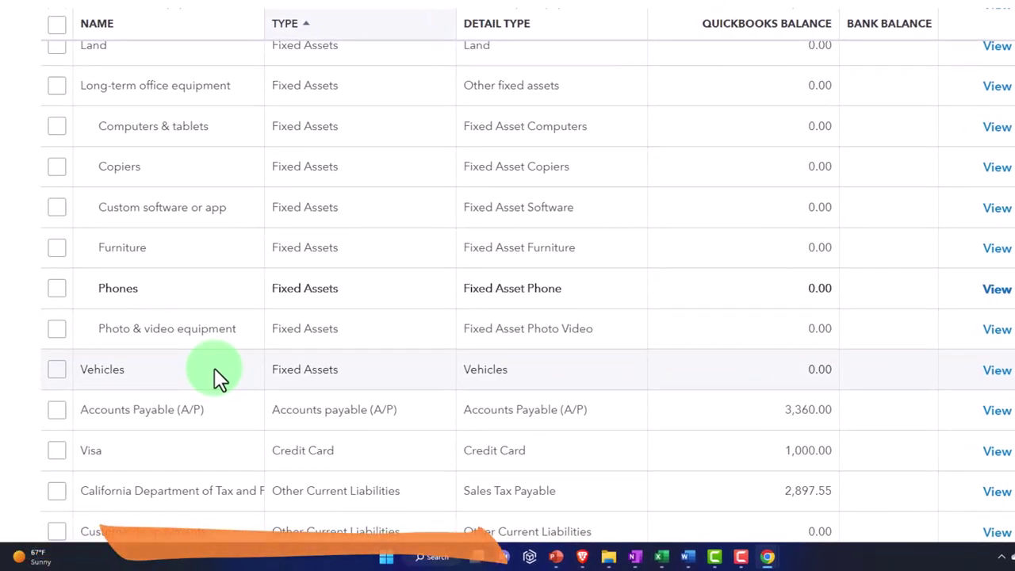
{"action": "scroll", "coordinate": [214, 367], "scroll_direction": "up", "scroll_amount": 2}
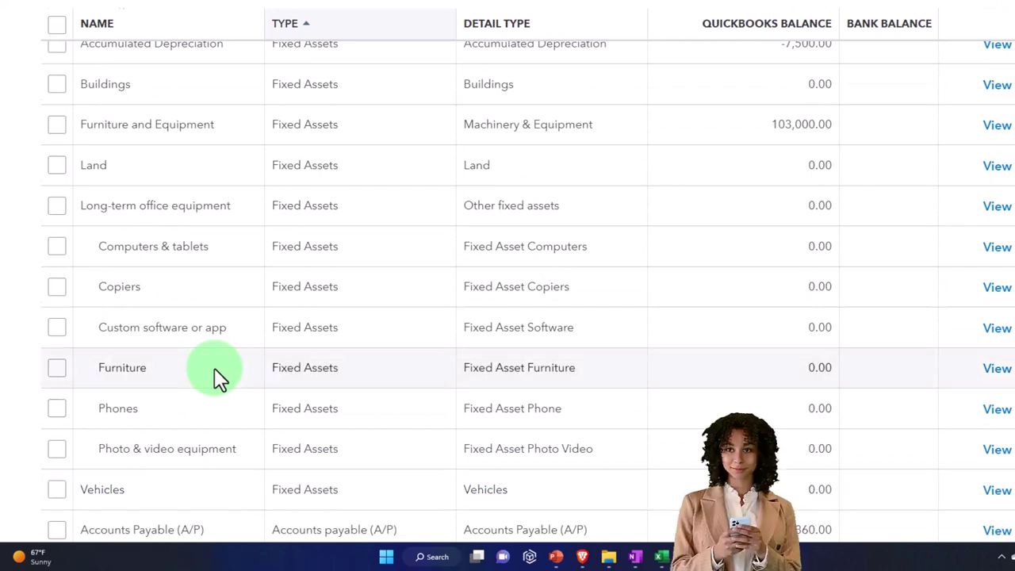
{"action": "scroll", "coordinate": [205, 389], "scroll_direction": "up", "scroll_amount": 1}
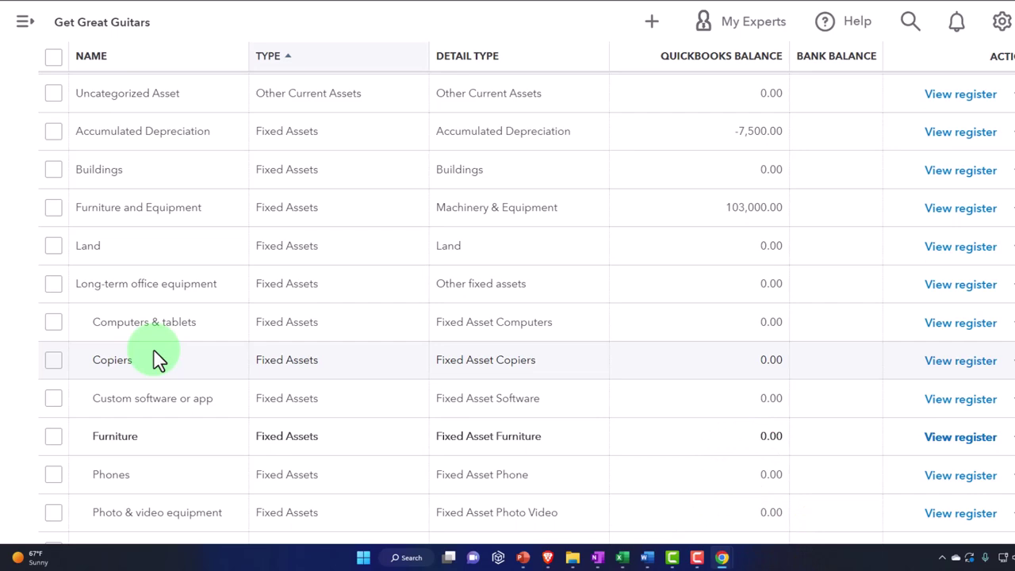
{"action": "left_click", "coordinate": [154, 357]}
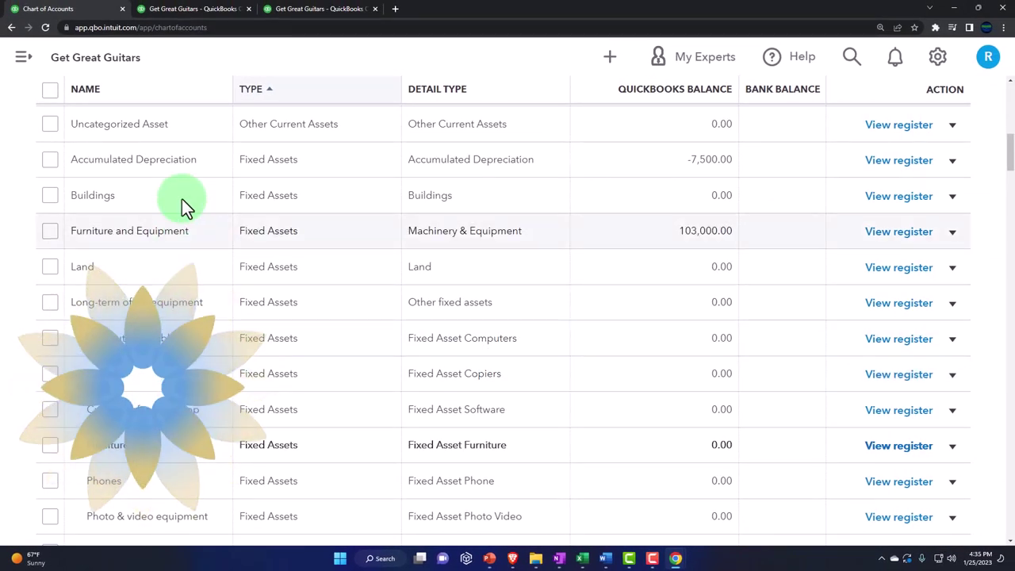
- Open the balance sheet report, enlarge the page to 200%, and examine Accumulated Depreciation and Furniture and Equipment under Fixed Assets
{"action": "left_click", "coordinate": [209, 12]}
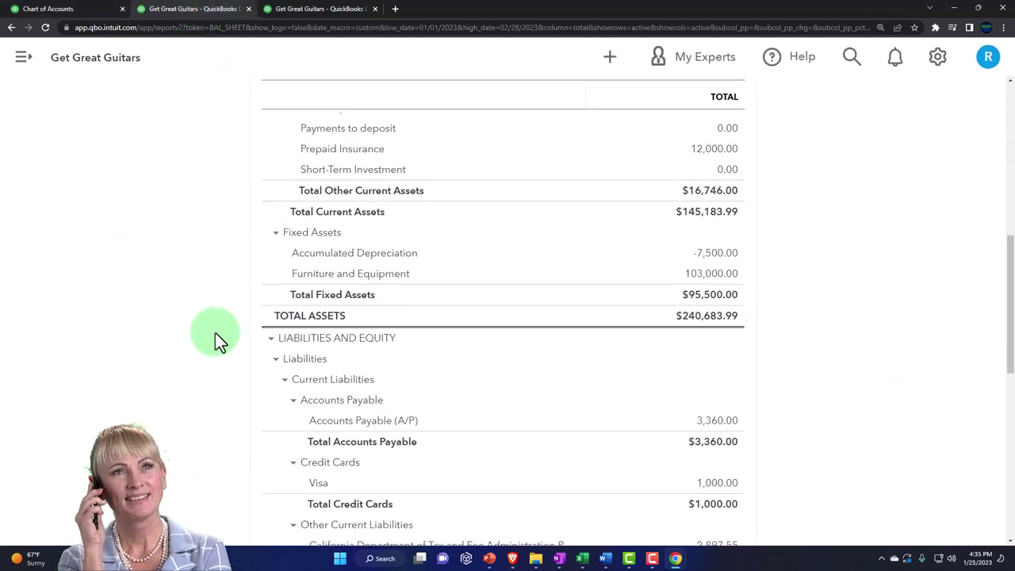
{"action": "key", "text": "ctrl+plus"}
{"action": "key", "text": "ctrl+plus"}
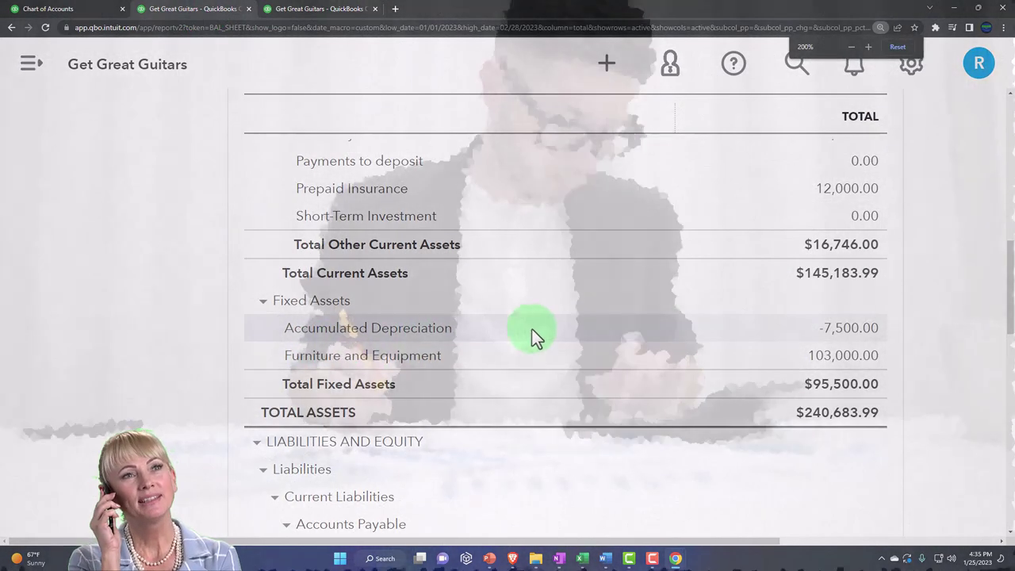
{"action": "left_click", "coordinate": [809, 331]}
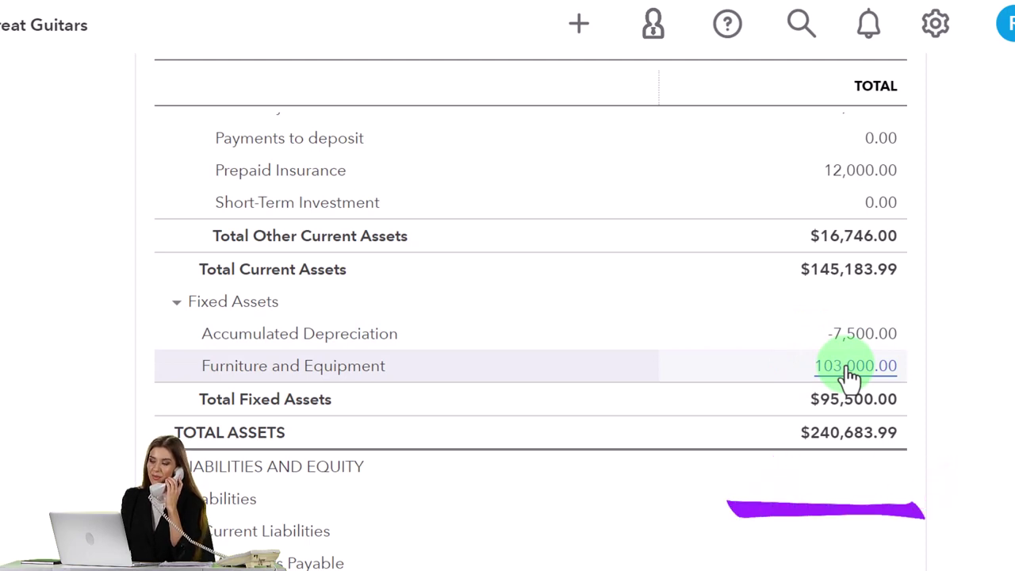
{"action": "scroll", "coordinate": [852, 377], "scroll_direction": "up", "scroll_amount": 2}
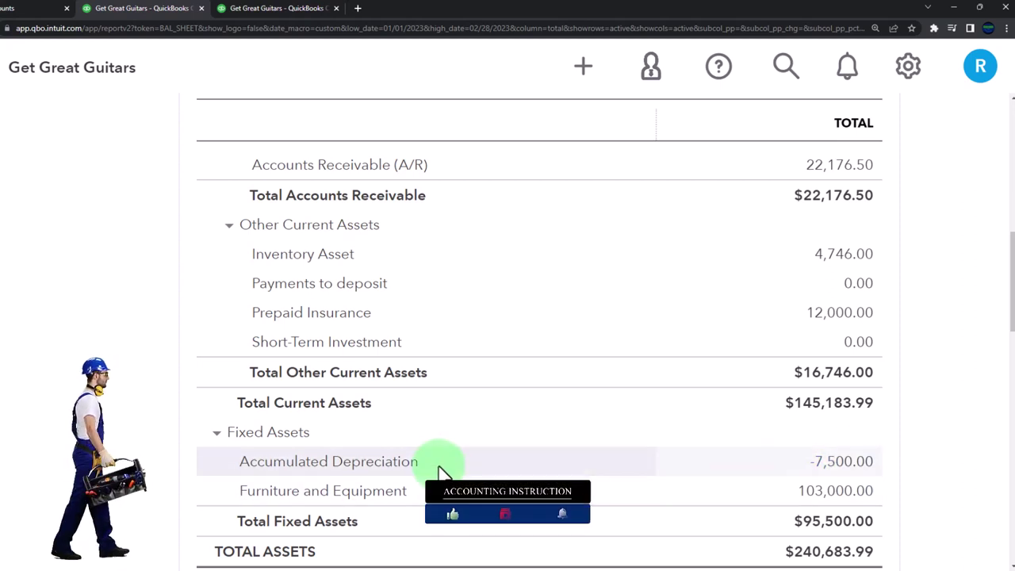
{"action": "scroll", "coordinate": [819, 480], "scroll_direction": "down", "scroll_amount": 1}
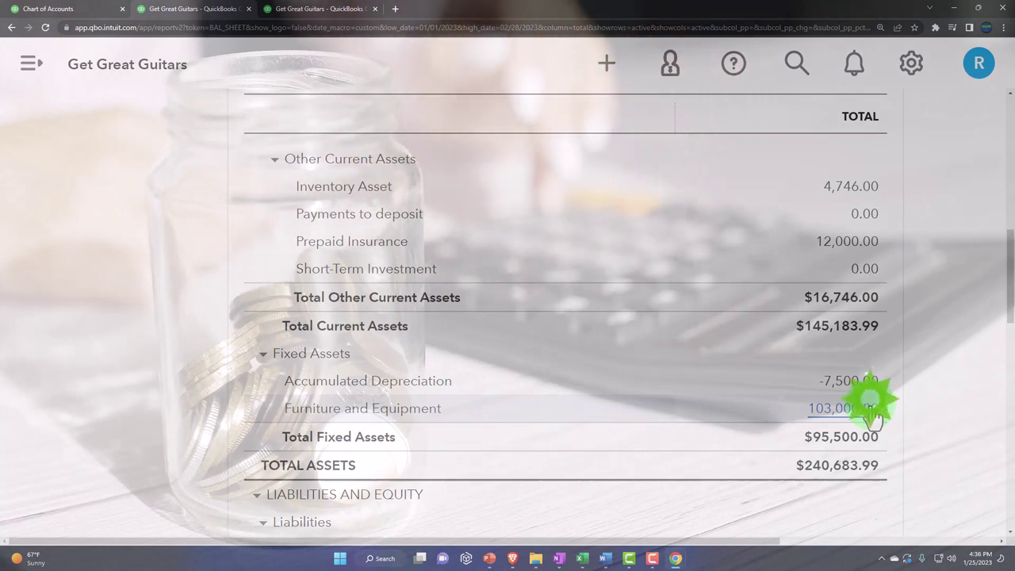
{"action": "left_click", "coordinate": [872, 412]}
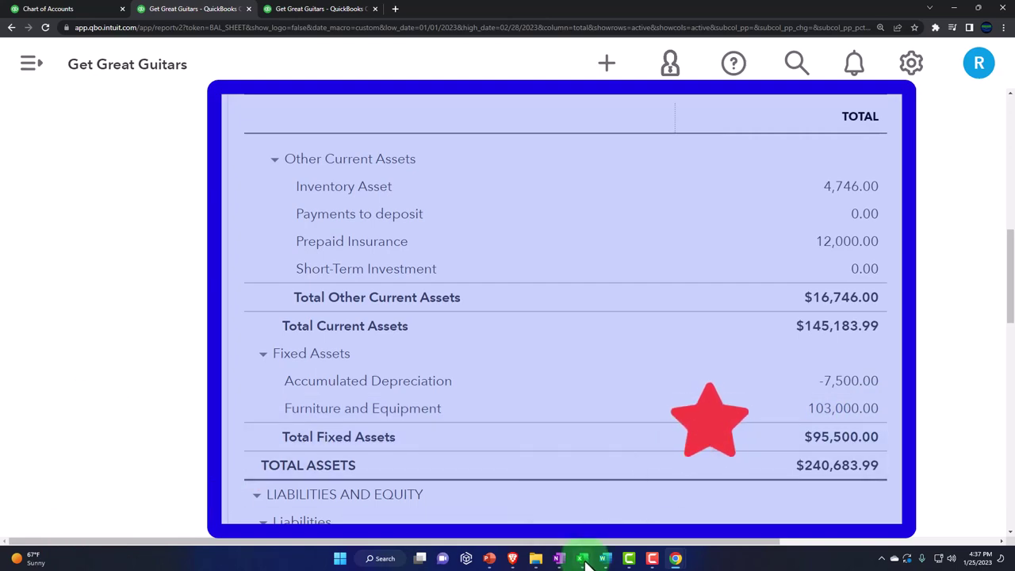
- Switch to the Depreciation Book workbook in Excel and review the Furniture and Fixtures and Machinery and Equipment listings on Sheet2
{"action": "left_click", "coordinate": [675, 559]}
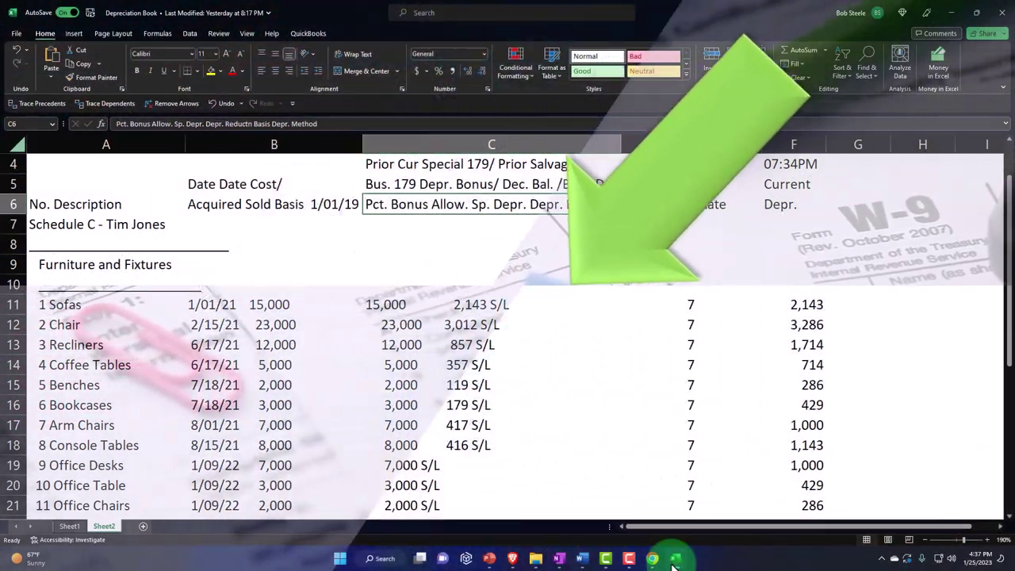
{"action": "left_click", "coordinate": [674, 559]}
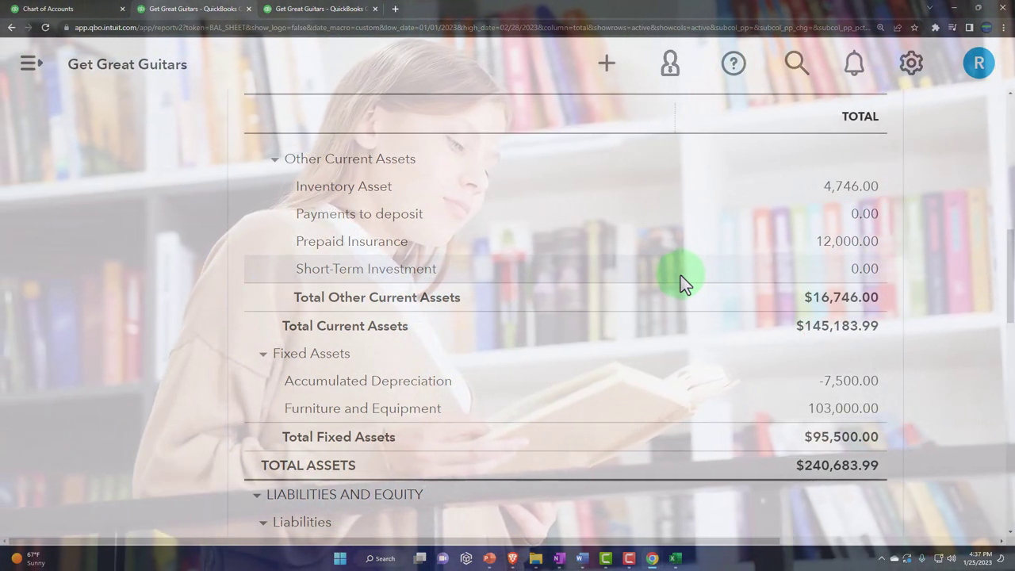
{"action": "left_click", "coordinate": [679, 559]}
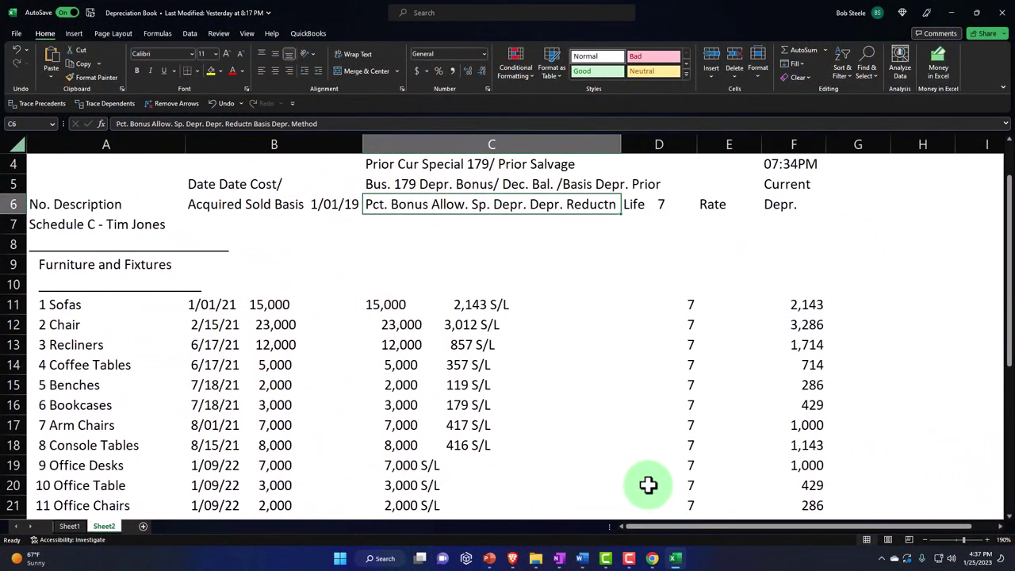
{"action": "left_click", "coordinate": [648, 485]}
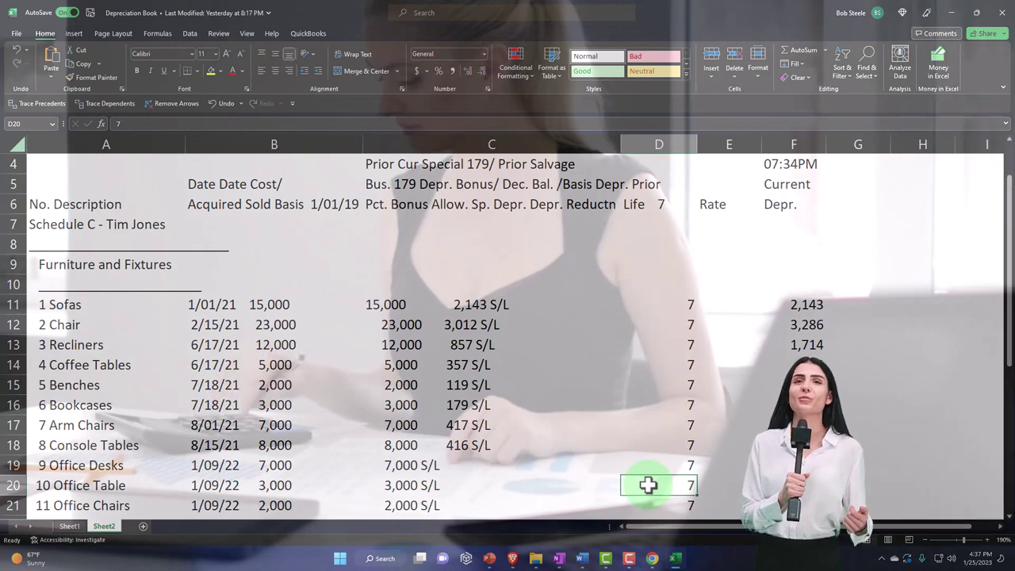
{"action": "left_click", "coordinate": [118, 263]}
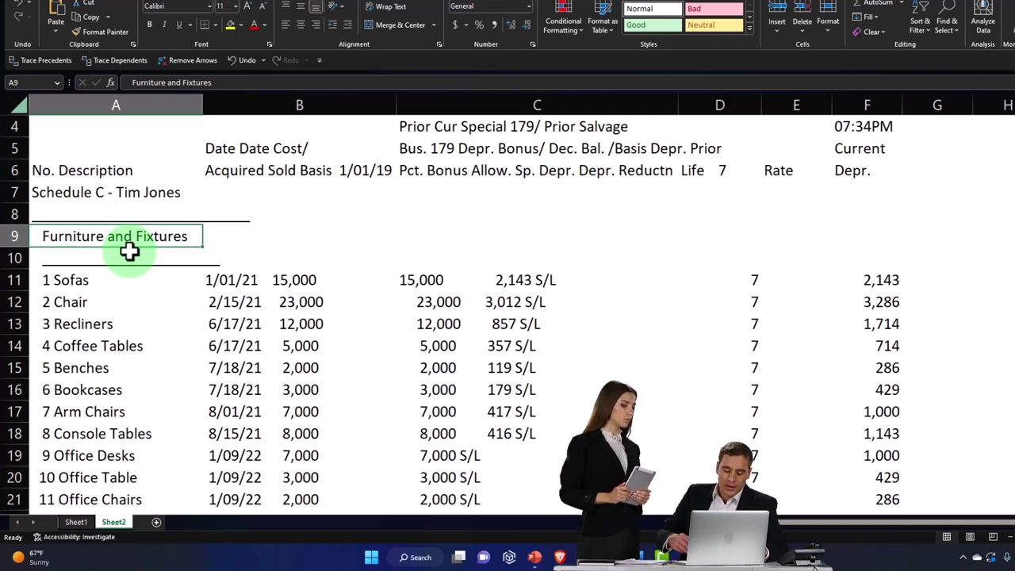
{"action": "scroll", "coordinate": [129, 251], "scroll_direction": "down", "scroll_amount": 4}
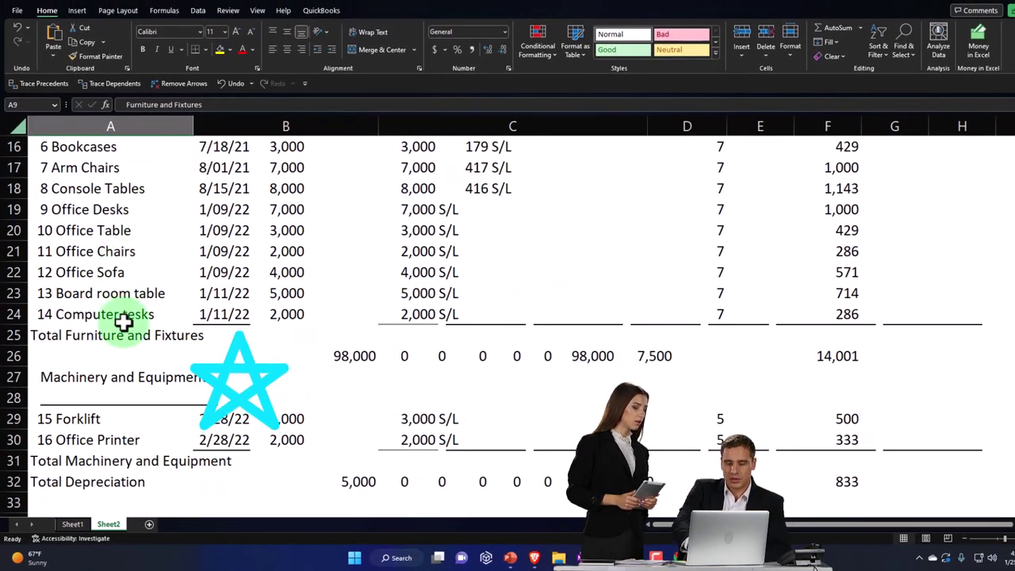
{"action": "left_click", "coordinate": [113, 382]}
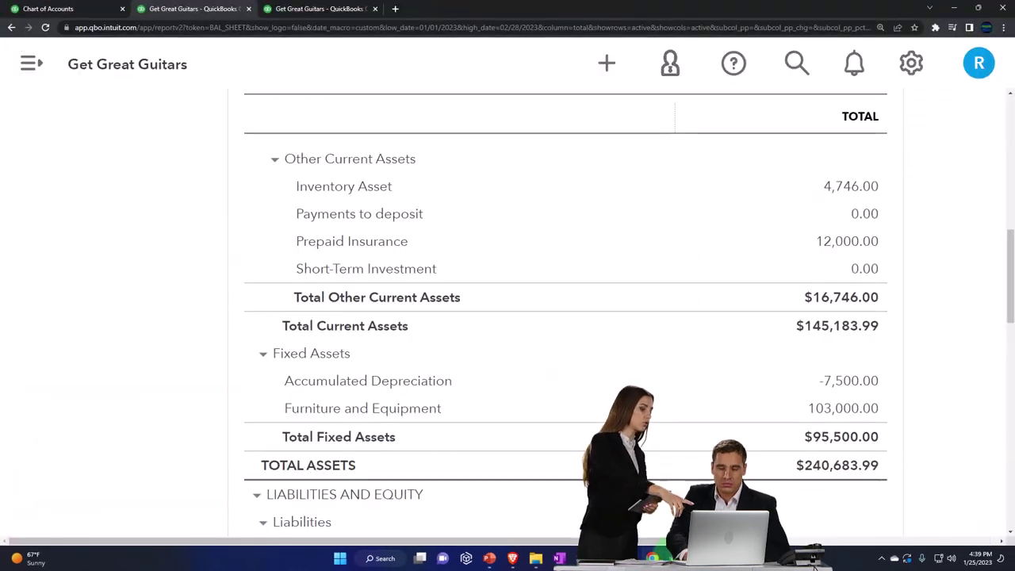
- Return to the chart of accounts in QuickBooks Online and find the Fixed Assets accounts
{"action": "left_click", "coordinate": [93, 8]}
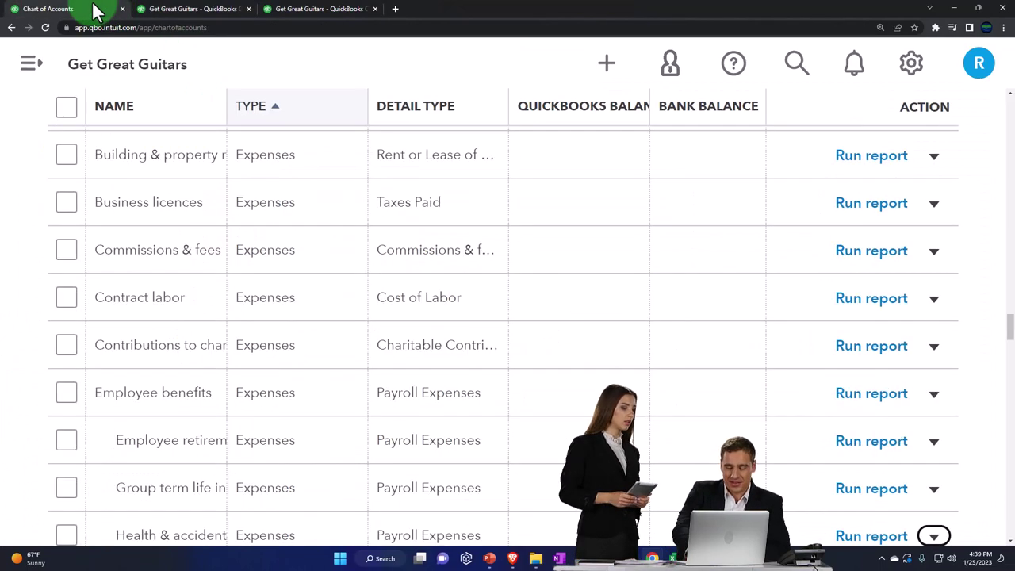
{"action": "scroll", "coordinate": [267, 349], "scroll_direction": "up", "scroll_amount": 3}
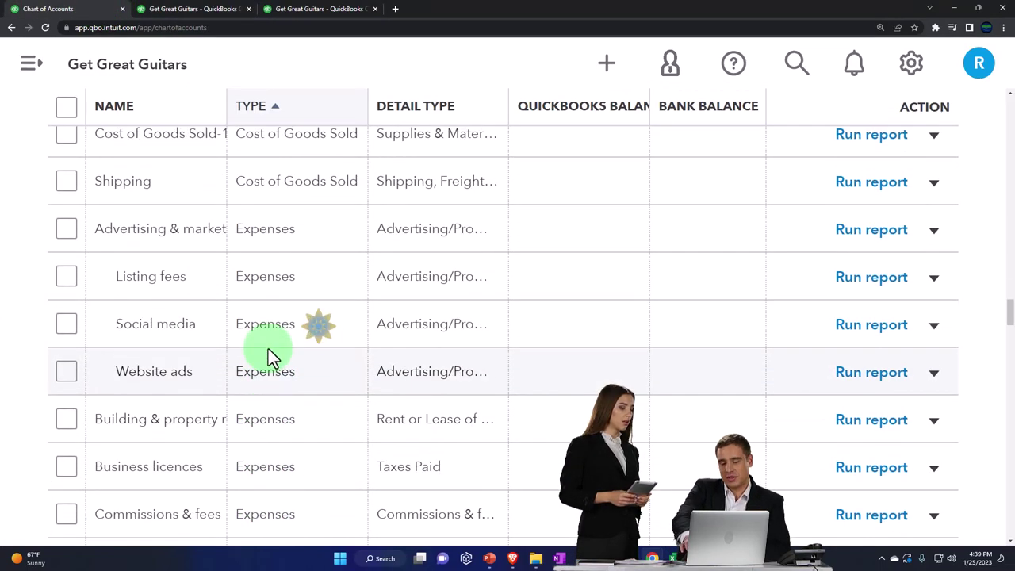
{"action": "scroll", "coordinate": [267, 348], "scroll_direction": "down", "scroll_amount": 4}
{"action": "scroll", "coordinate": [272, 348], "scroll_direction": "up", "scroll_amount": 20}
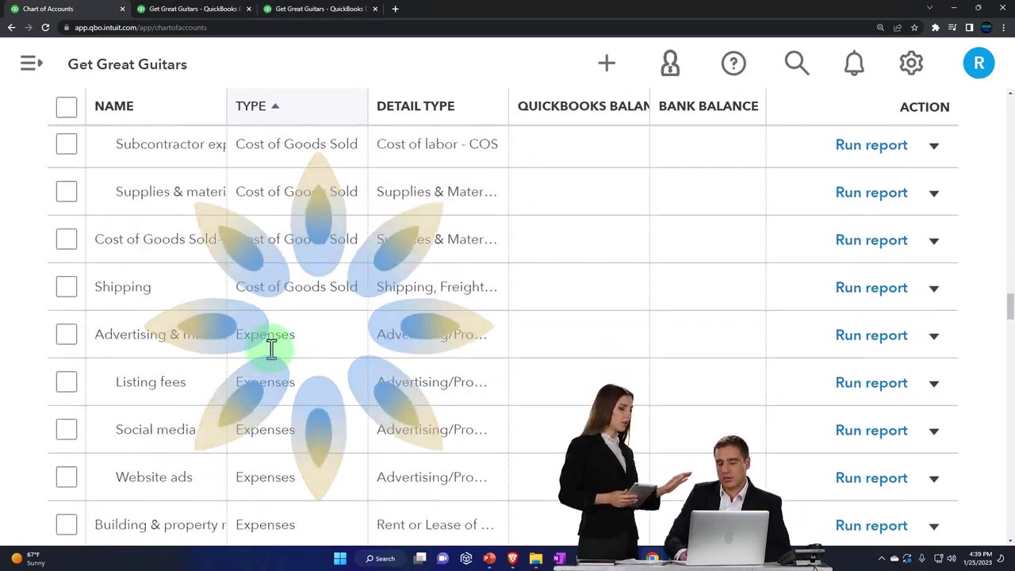
{"action": "scroll", "coordinate": [270, 347], "scroll_direction": "up", "scroll_amount": 10}
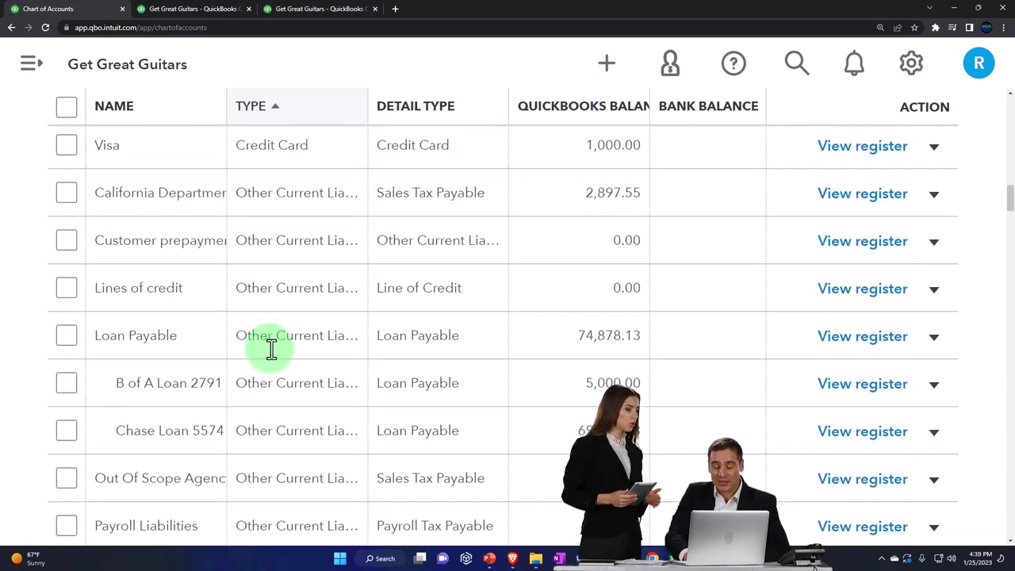
{"action": "scroll", "coordinate": [171, 302], "scroll_direction": "up", "scroll_amount": 4}
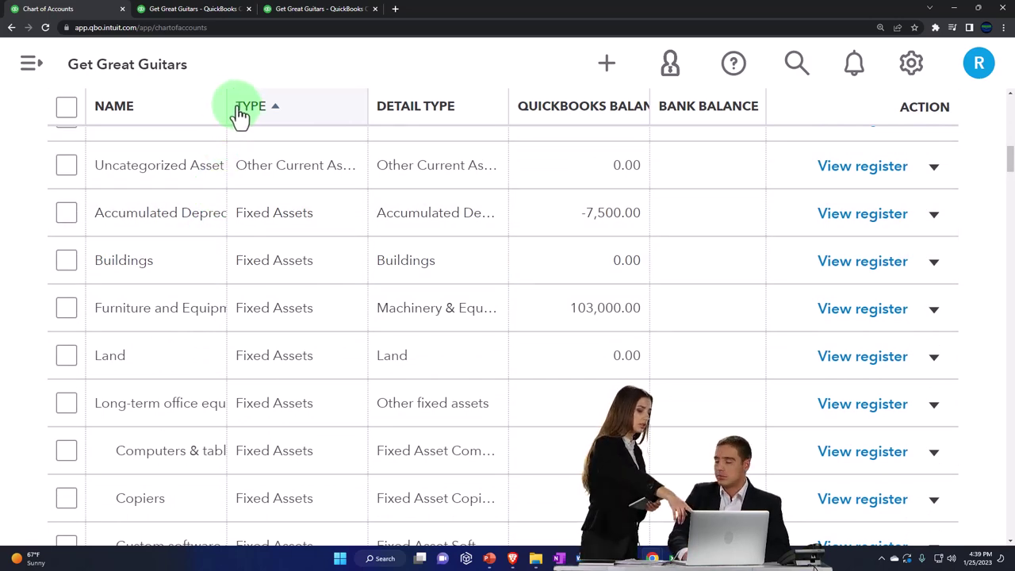
- Sort the chart of accounts by type in descending order and widen the Name column slightly
{"action": "left_click", "coordinate": [240, 111]}
{"action": "scroll", "coordinate": [225, 337], "scroll_direction": "up", "scroll_amount": 4}
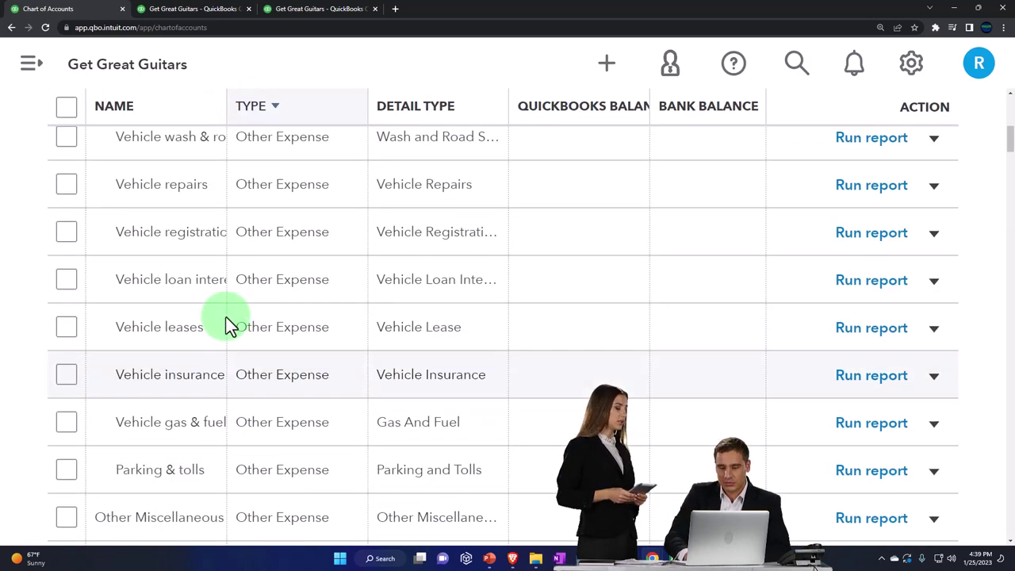
{"action": "scroll", "coordinate": [226, 317], "scroll_direction": "up", "scroll_amount": 5}
{"action": "scroll", "coordinate": [222, 426], "scroll_direction": "down", "scroll_amount": 1}
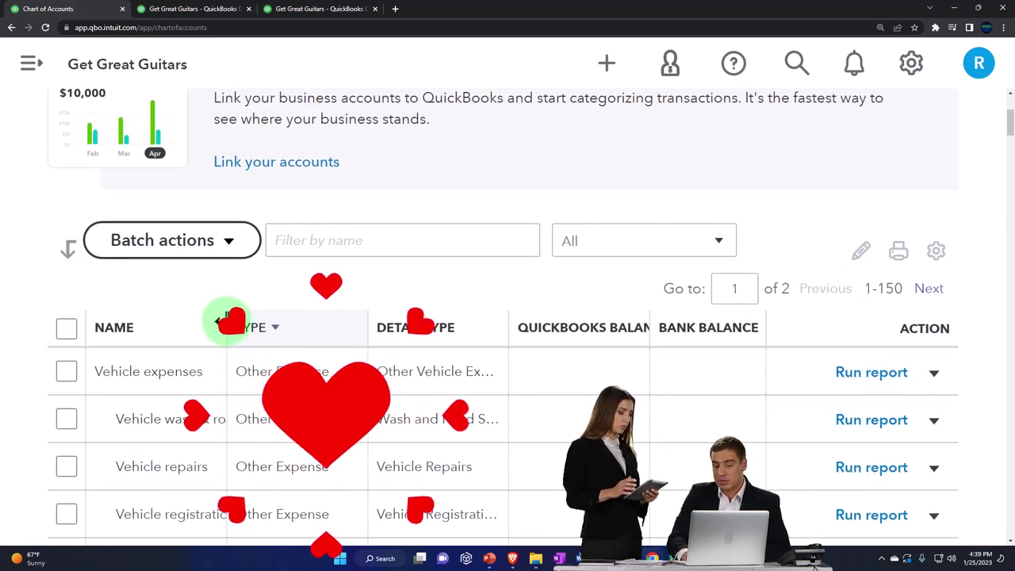
{"action": "left_click", "coordinate": [227, 320]}
{"action": "left_click_drag", "start_coordinate": [228, 320], "coordinate": [241, 324]}
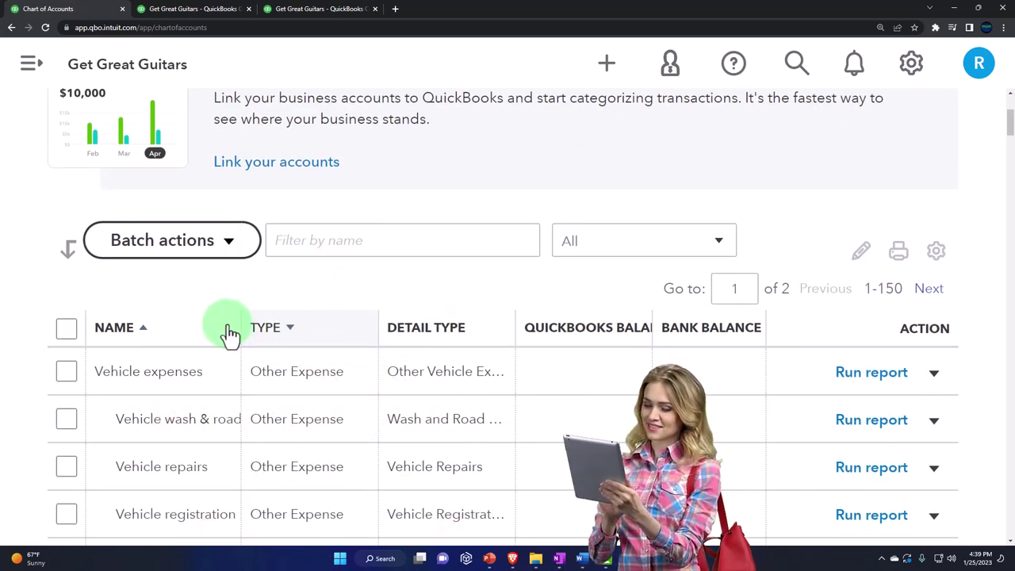
- Widen the Name column to fit the longer account names and sort the chart of accounts by type in ascending order
{"action": "left_click_drag", "start_coordinate": [240, 323], "coordinate": [288, 327]}
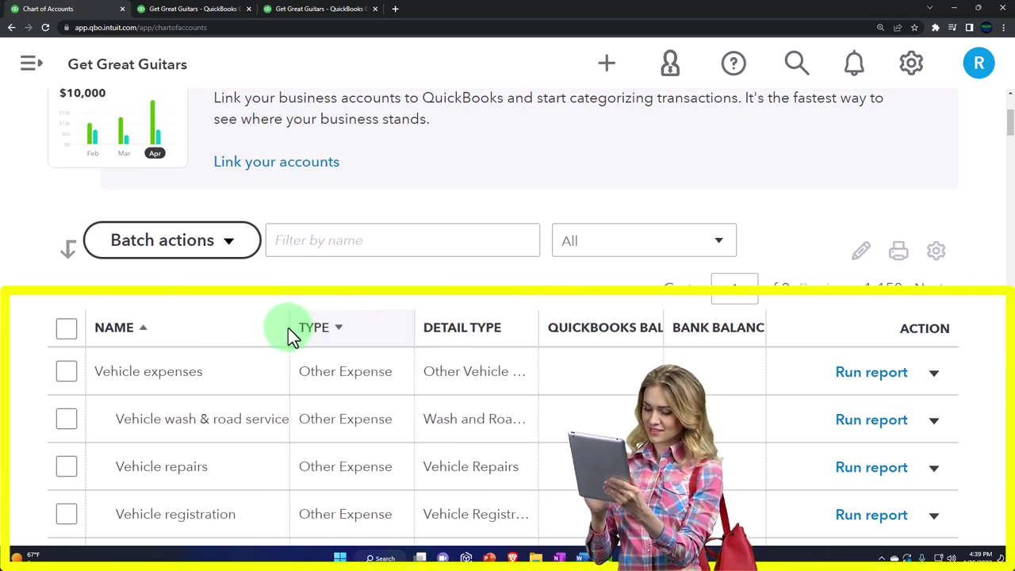
{"action": "left_click", "coordinate": [287, 327]}
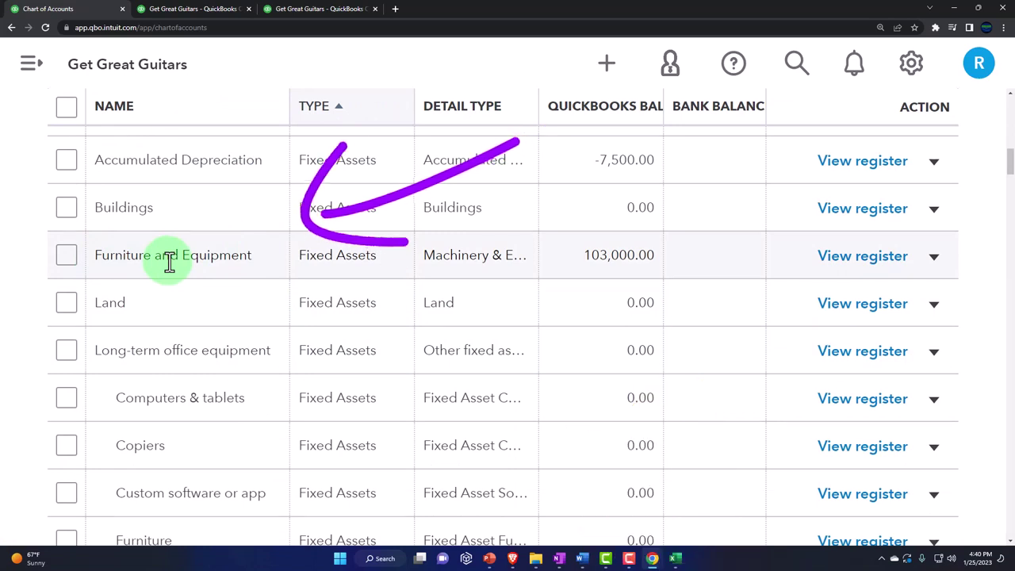
- Review Fixed Assets on the balance sheet, then compare them with the Furniture and Fixtures and Machinery and Equipment listings in the Excel Depreciation Book workbook
{"action": "left_click", "coordinate": [200, 12]}
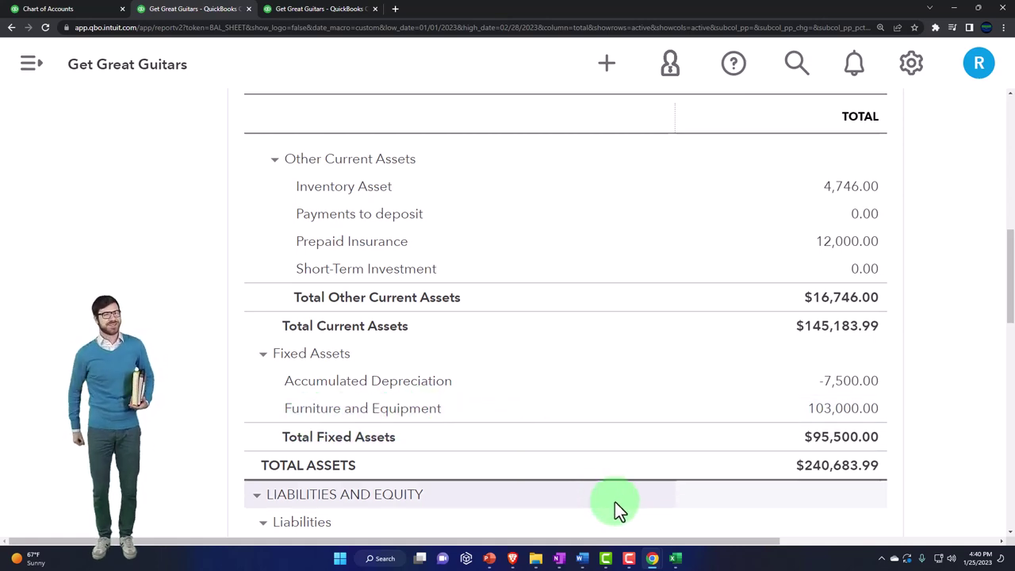
{"action": "left_click", "coordinate": [675, 558]}
{"action": "scroll", "coordinate": [407, 369], "scroll_direction": "up", "scroll_amount": 3}
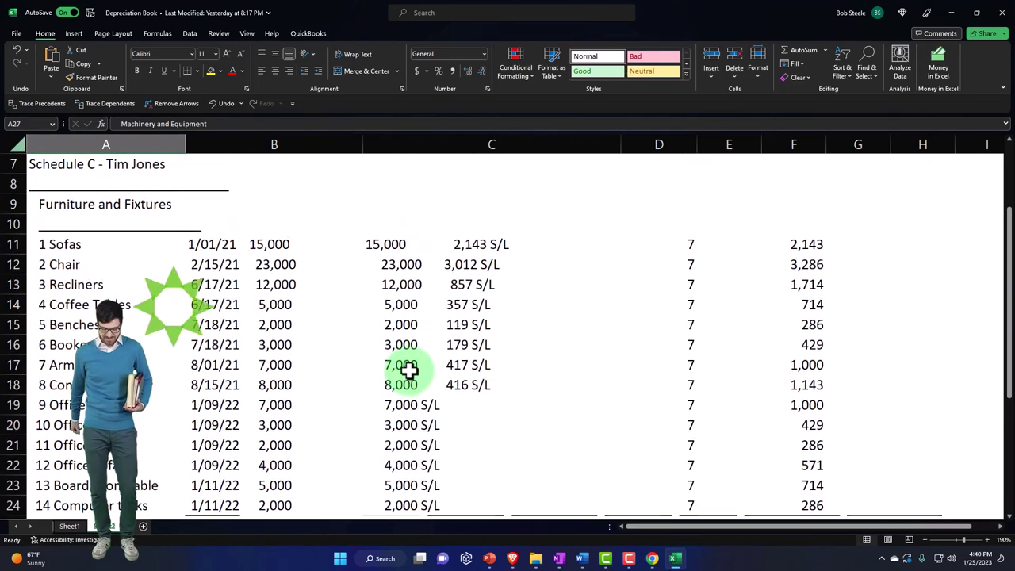
{"action": "scroll", "coordinate": [161, 222], "scroll_direction": "down", "scroll_amount": 4}
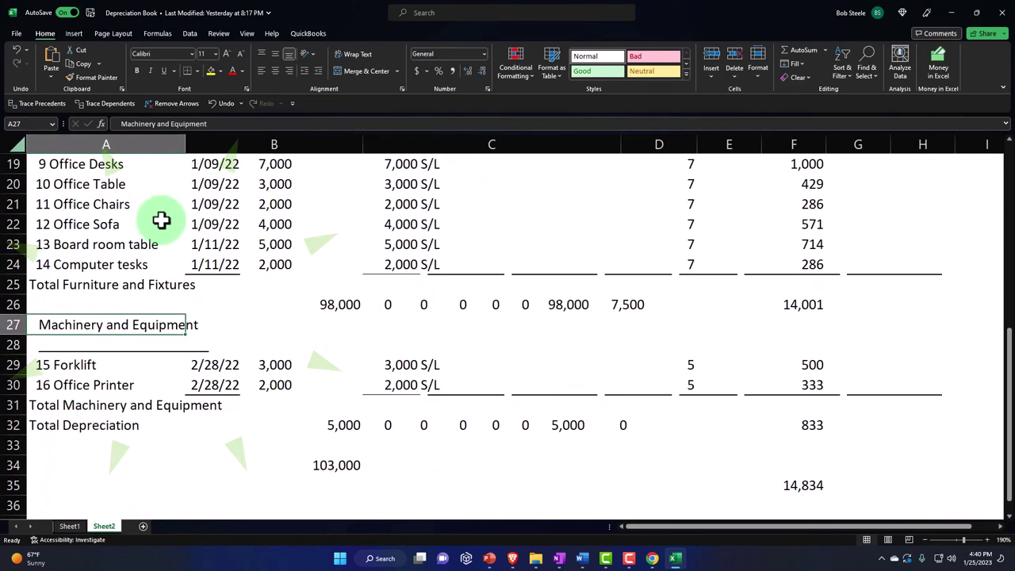
{"action": "scroll", "coordinate": [135, 332], "scroll_direction": "up", "scroll_amount": 4}
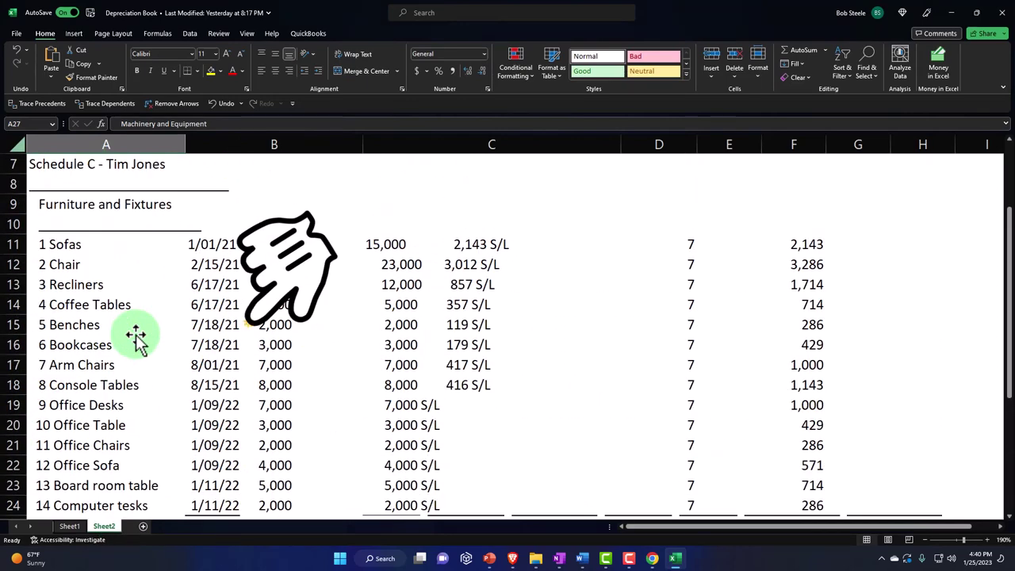
{"action": "scroll", "coordinate": [136, 337], "scroll_direction": "down", "scroll_amount": 3}
{"action": "scroll", "coordinate": [136, 370], "scroll_direction": "up", "scroll_amount": 3}
- Copy the text Furniture and Fixtures from cell A9 of Sheet2
{"action": "left_click", "coordinate": [66, 205]}
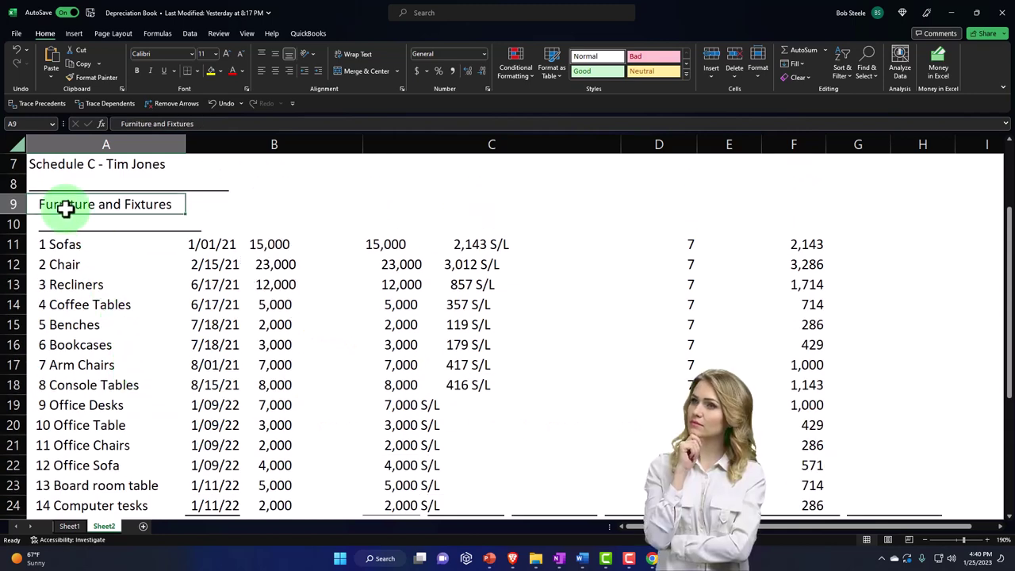
{"action": "double_click", "coordinate": [65, 204]}
{"action": "left_click_drag", "start_coordinate": [40, 204], "coordinate": [173, 208]}
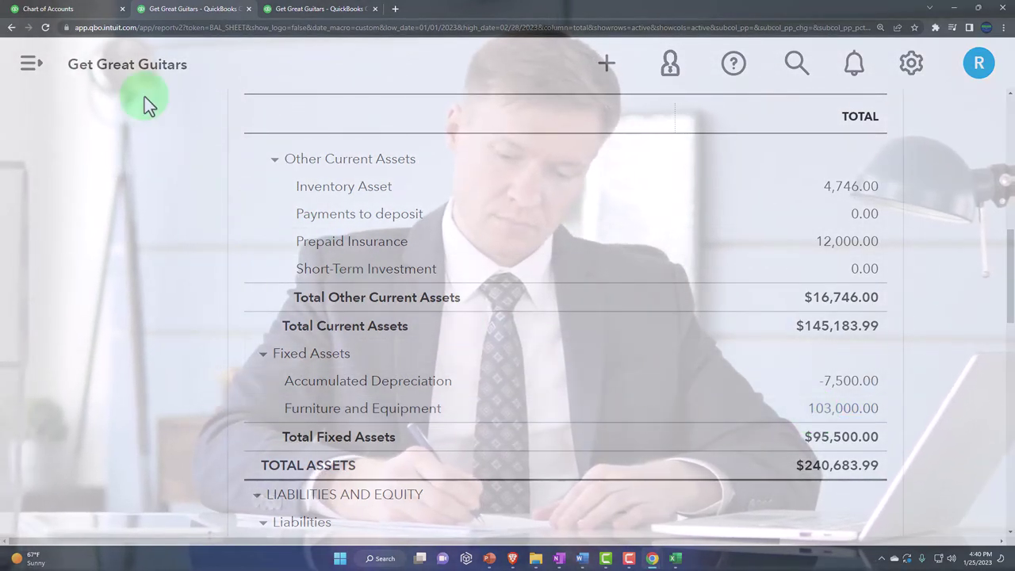
- Return to the chart of accounts in QuickBooks Online, rename the Furniture and Equipment account to Furniture and Fixtures, and save it
{"action": "left_click", "coordinate": [74, 11]}
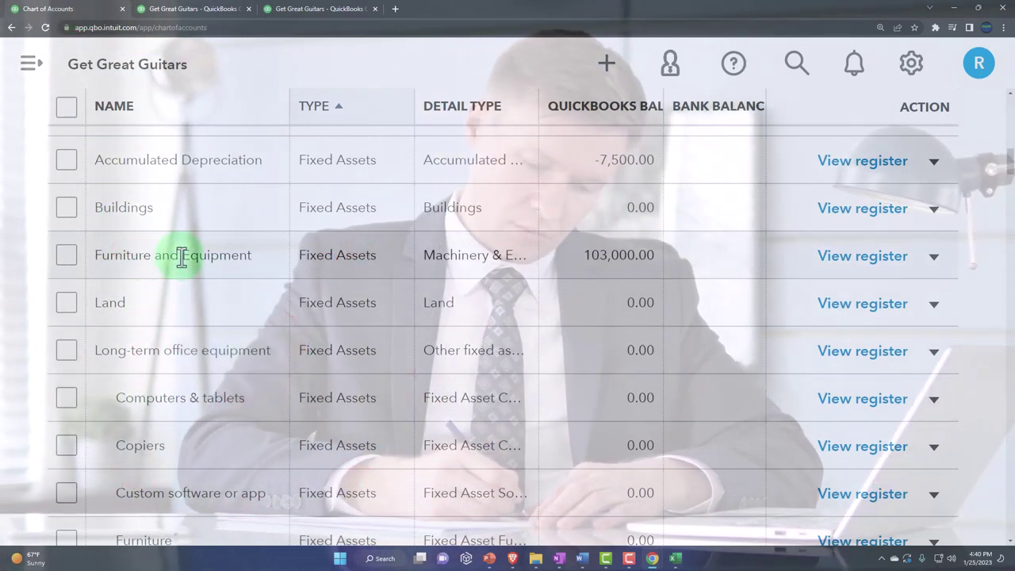
{"action": "left_click", "coordinate": [934, 256]}
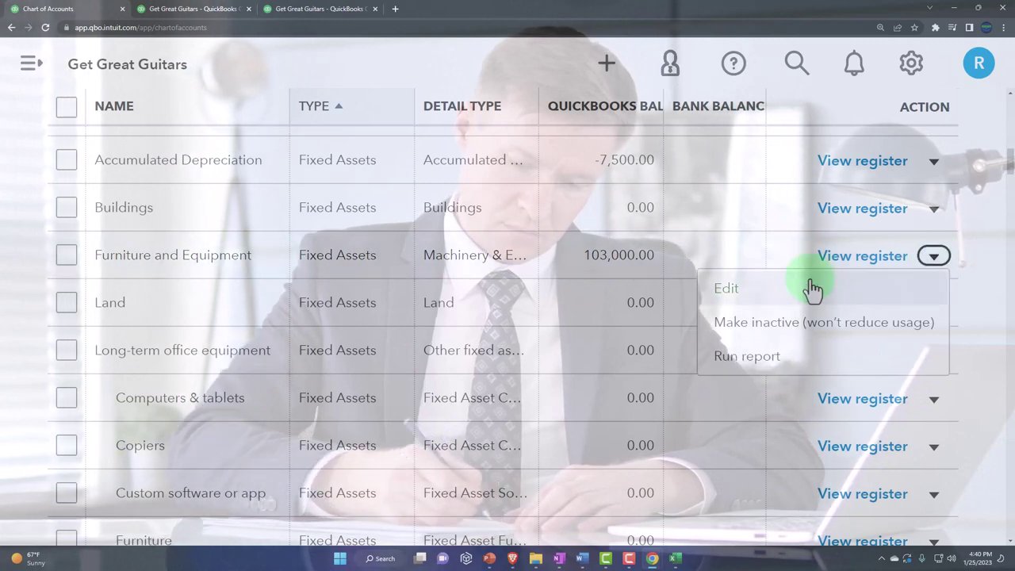
{"action": "left_click", "coordinate": [732, 292]}
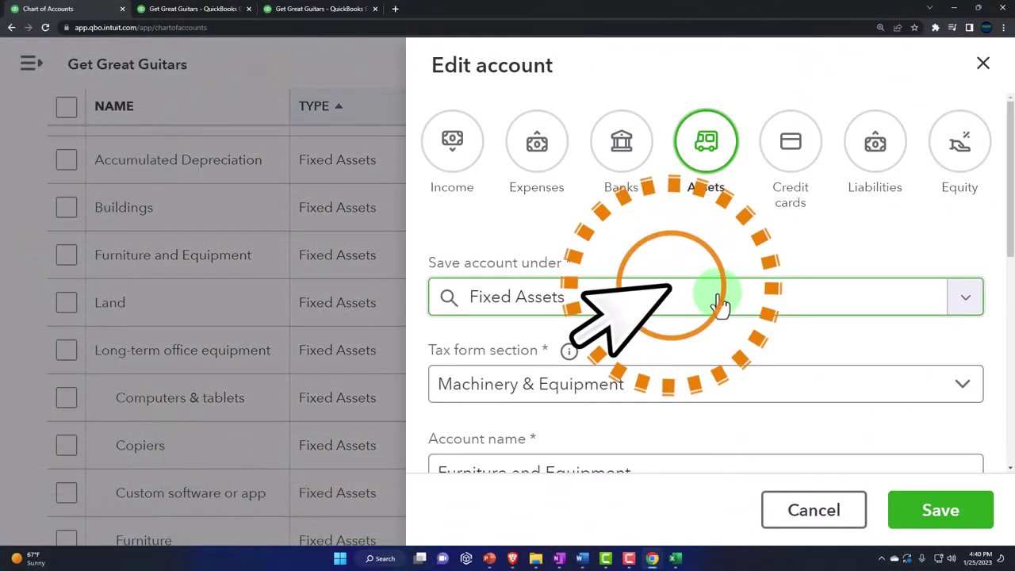
{"action": "scroll", "coordinate": [718, 301], "scroll_direction": "down", "scroll_amount": 1}
{"action": "scroll", "coordinate": [660, 352], "scroll_direction": "down", "scroll_amount": 1}
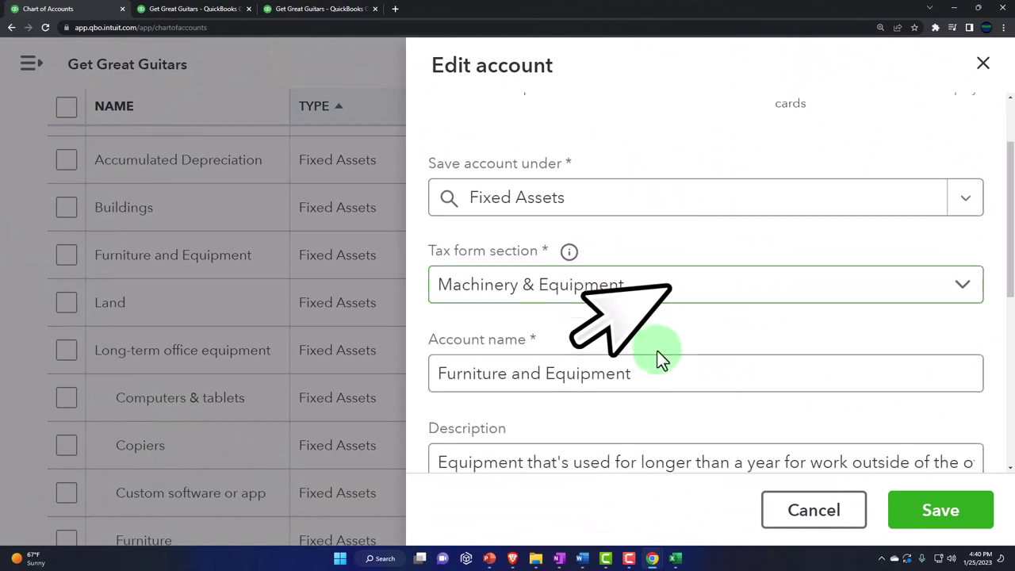
{"action": "left_click", "coordinate": [653, 357]}
{"action": "left_click_drag", "start_coordinate": [652, 357], "coordinate": [508, 367]}
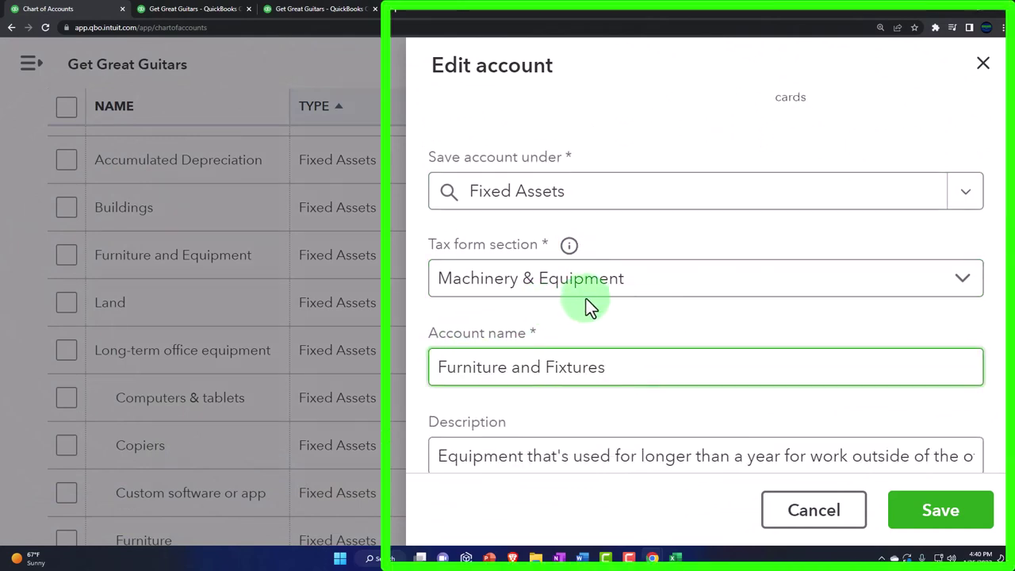
{"action": "scroll", "coordinate": [585, 300], "scroll_direction": "down", "scroll_amount": 1}
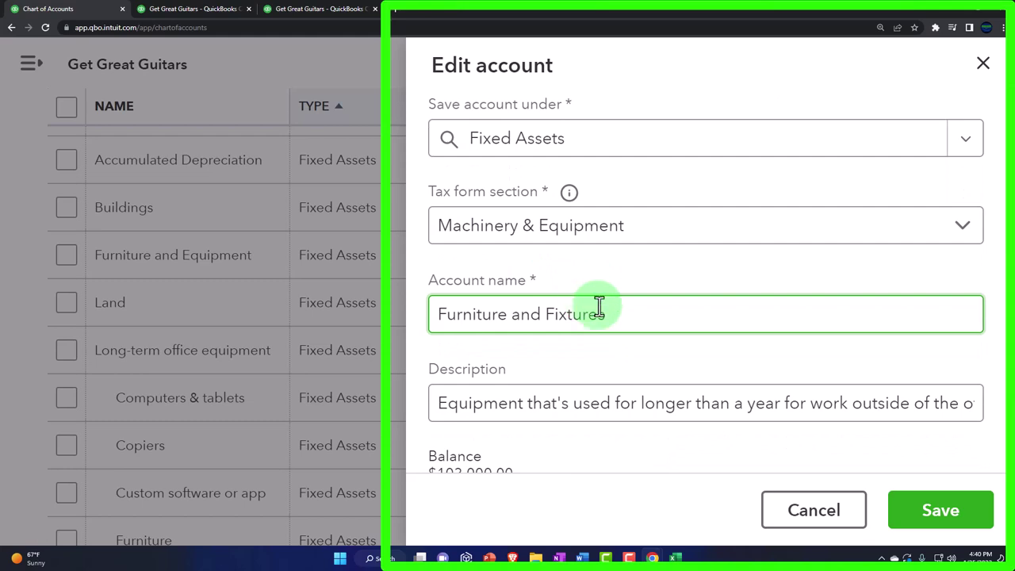
{"action": "left_click", "coordinate": [920, 513]}
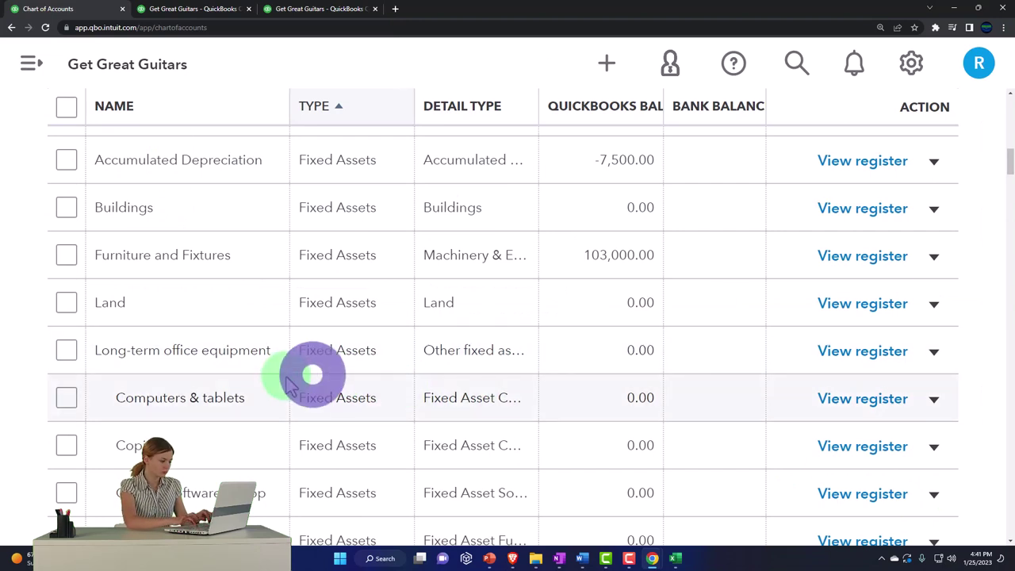
- Switch to the Depreciation Book workbook in Excel, copy the text Machinery and Equipment from cell A27, and return to QuickBooks Online
{"action": "scroll", "coordinate": [286, 377], "scroll_direction": "up", "scroll_amount": 1}
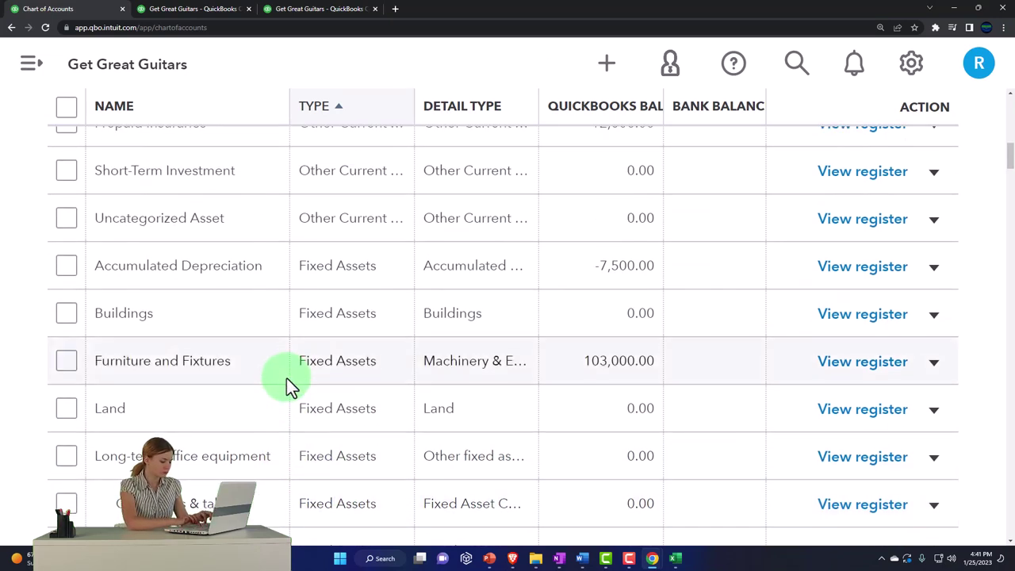
{"action": "left_click", "coordinate": [213, 284]}
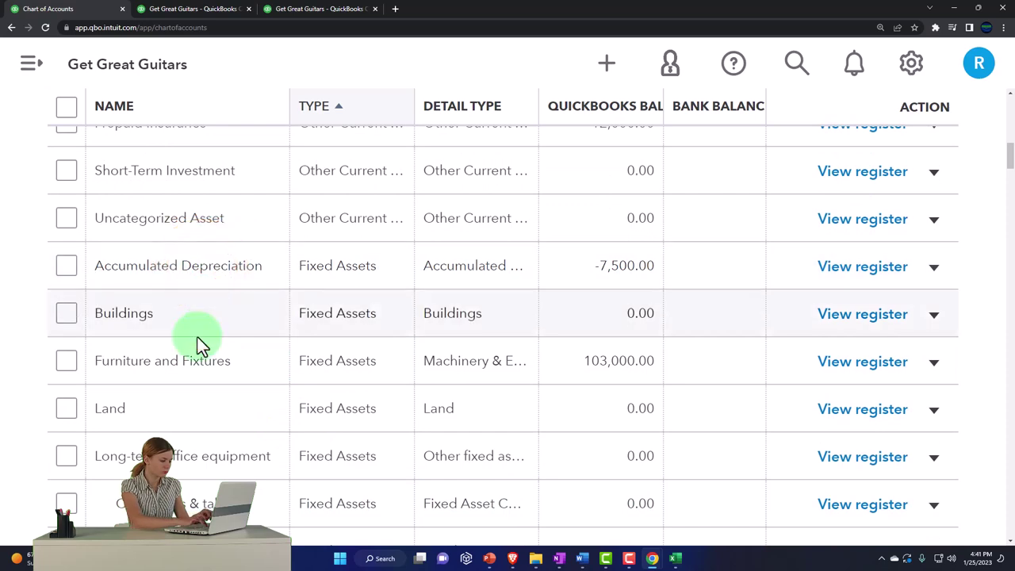
{"action": "scroll", "coordinate": [197, 373], "scroll_direction": "down", "scroll_amount": 1}
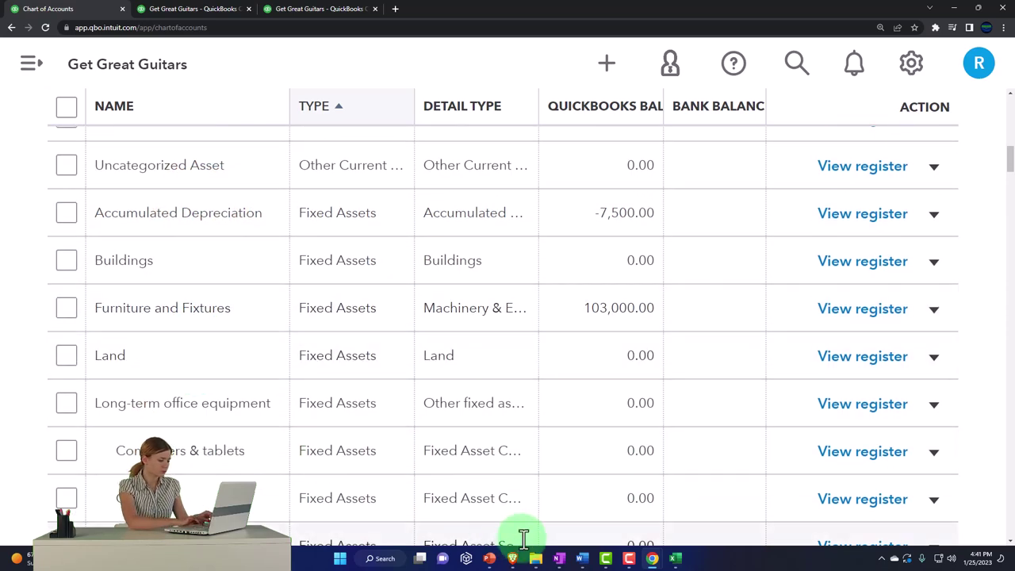
{"action": "left_click", "coordinate": [676, 559]}
{"action": "scroll", "coordinate": [276, 405], "scroll_direction": "down", "scroll_amount": 4}
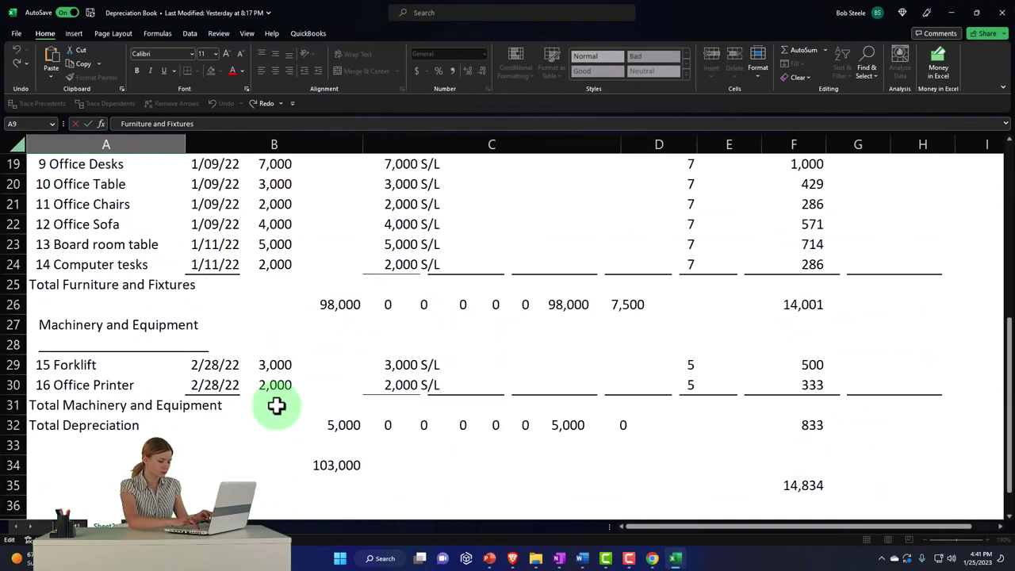
{"action": "left_click", "coordinate": [162, 386]}
{"action": "double_click", "coordinate": [45, 326]}
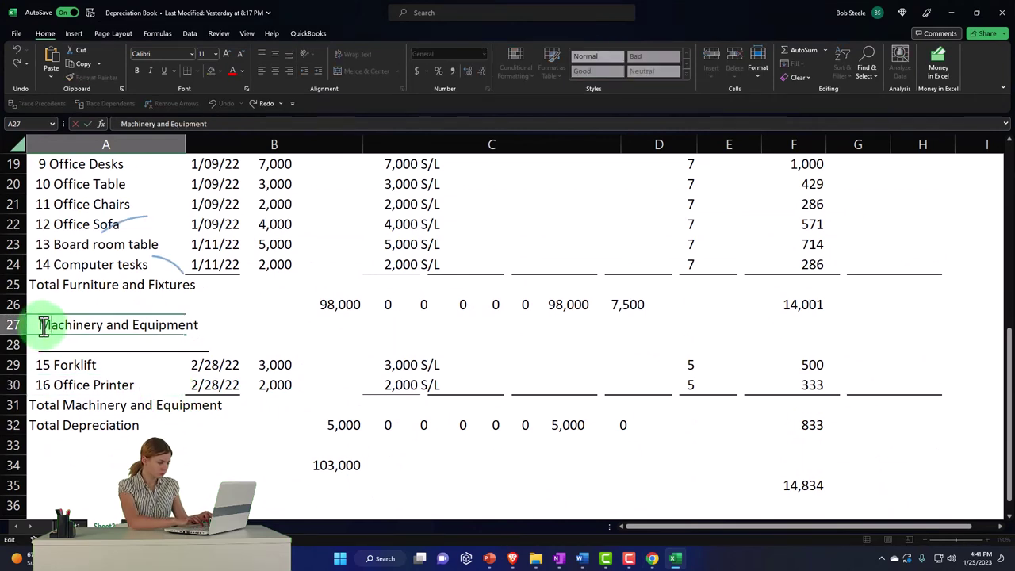
{"action": "left_click_drag", "start_coordinate": [23, 324], "coordinate": [207, 325]}
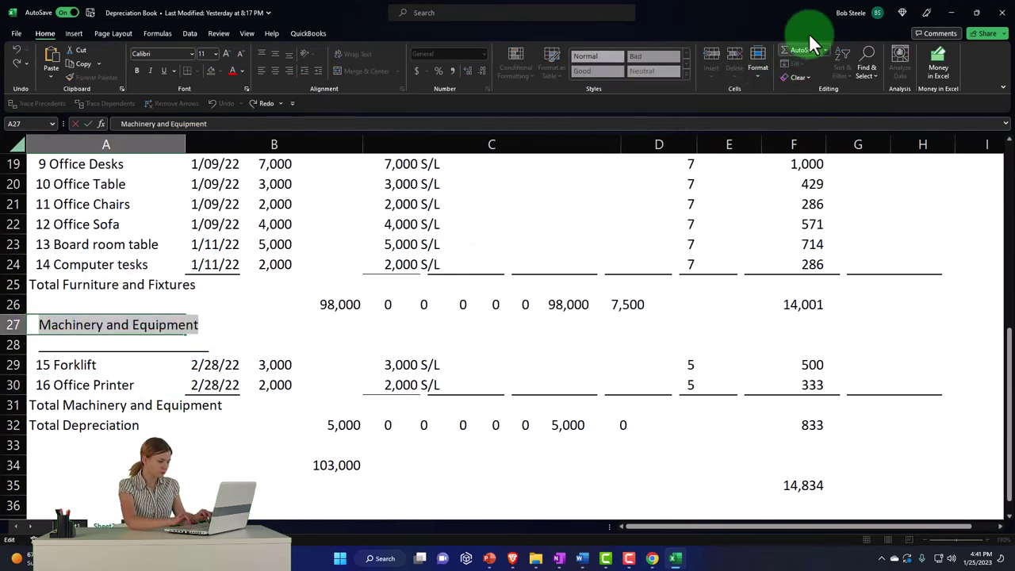
{"action": "left_click", "coordinate": [952, 13]}
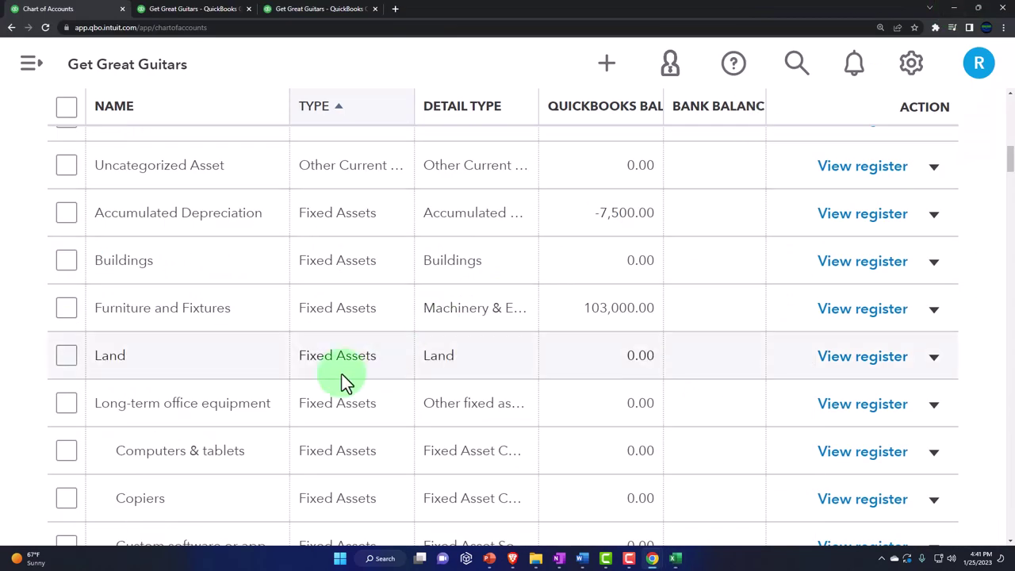
- Examine the Fixed Assets accounts in the chart of accounts, including the subaccounts under Long-term office equipment
{"action": "scroll", "coordinate": [229, 421], "scroll_direction": "up", "scroll_amount": 1}
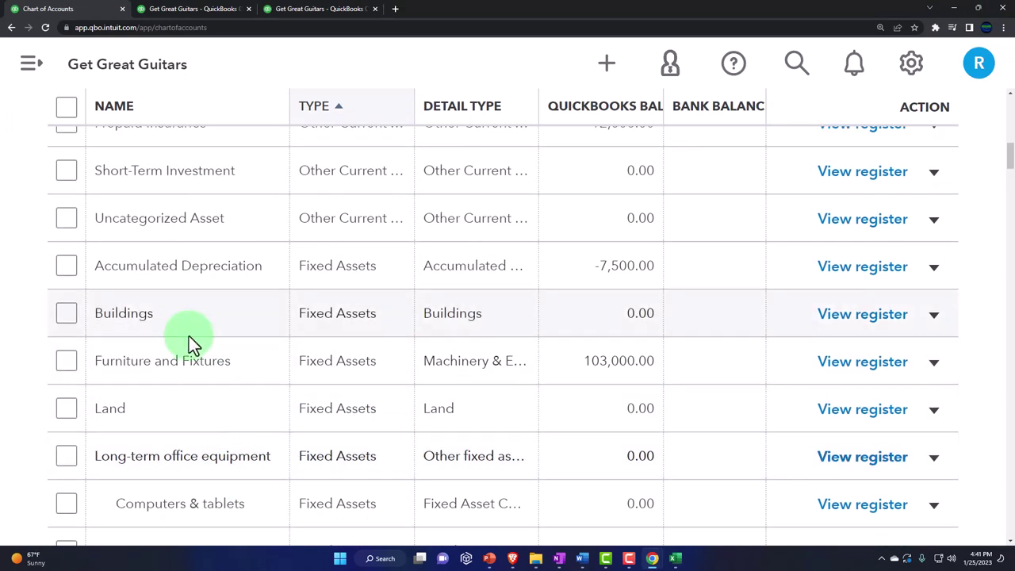
{"action": "scroll", "coordinate": [174, 288], "scroll_direction": "up", "scroll_amount": 3}
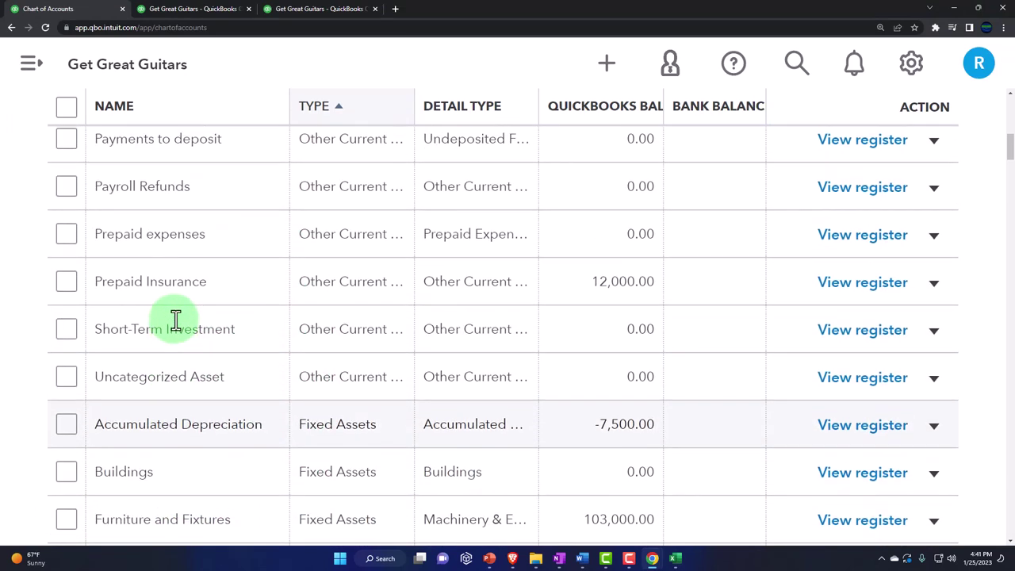
{"action": "scroll", "coordinate": [162, 325], "scroll_direction": "down", "scroll_amount": 4}
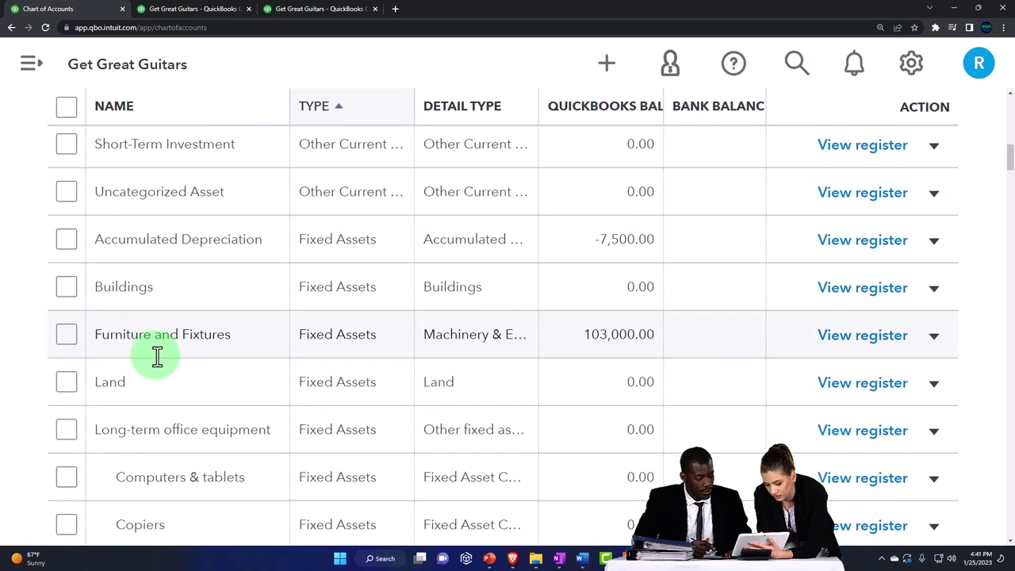
{"action": "scroll", "coordinate": [152, 359], "scroll_direction": "down", "scroll_amount": 1}
{"action": "scroll", "coordinate": [150, 333], "scroll_direction": "down", "scroll_amount": 1}
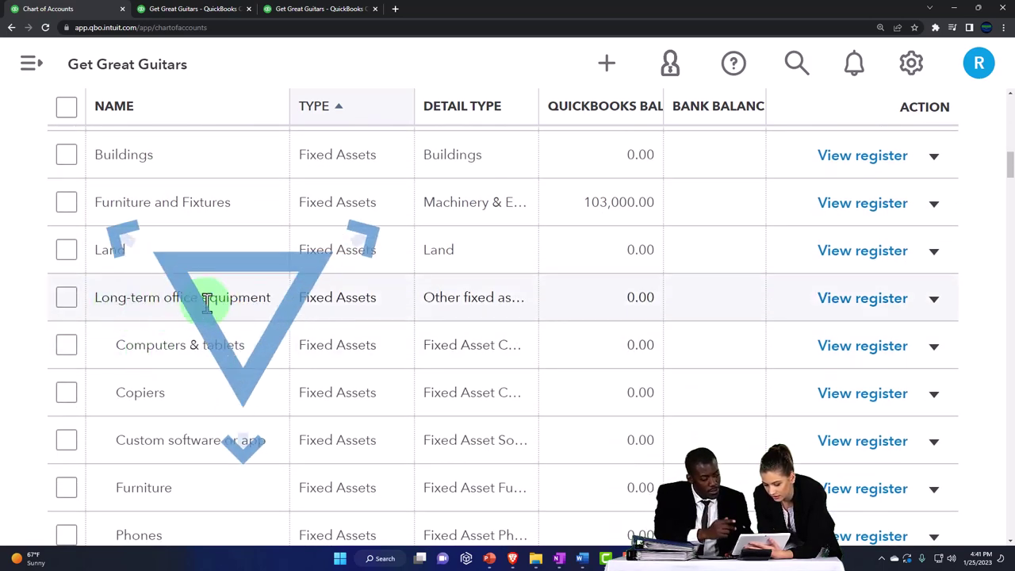
{"action": "scroll", "coordinate": [188, 325], "scroll_direction": "down", "scroll_amount": 1}
{"action": "scroll", "coordinate": [152, 298], "scroll_direction": "down", "scroll_amount": 1}
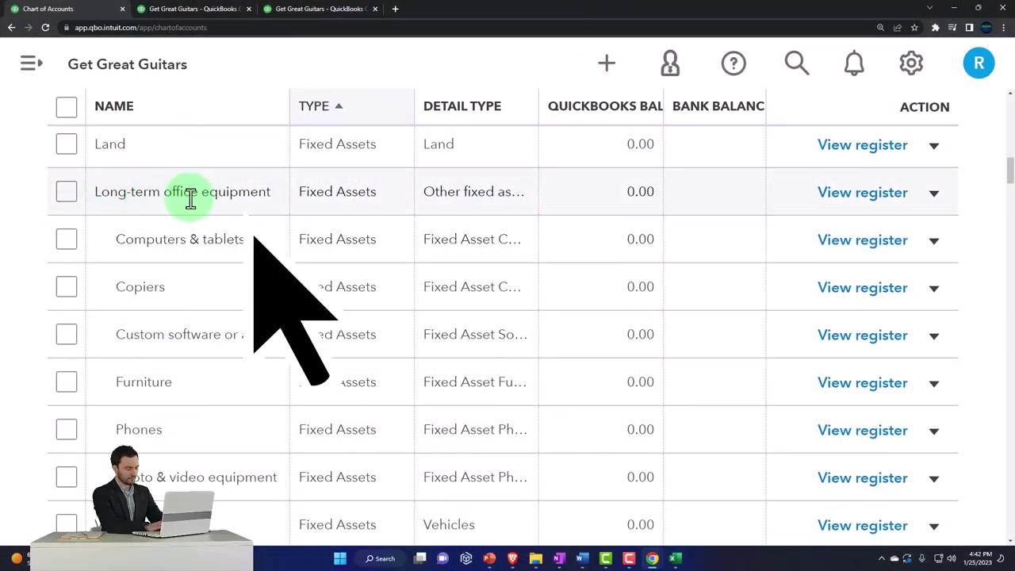
- Make the Computers & tablets, Copiers and Custom software or app subaccounts of Long-term office equipment inactive
{"action": "left_click", "coordinate": [934, 244]}
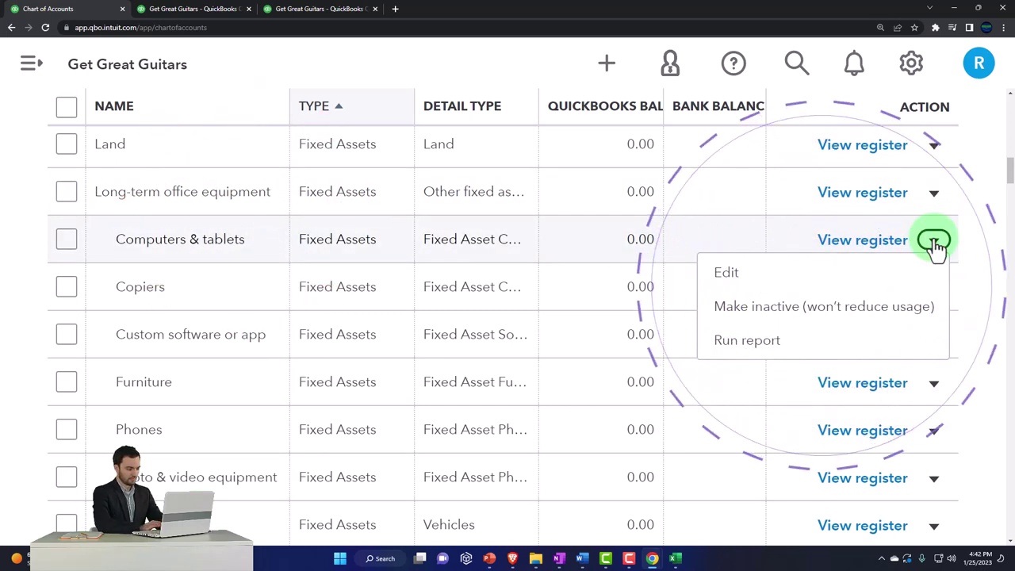
{"action": "left_click", "coordinate": [823, 309]}
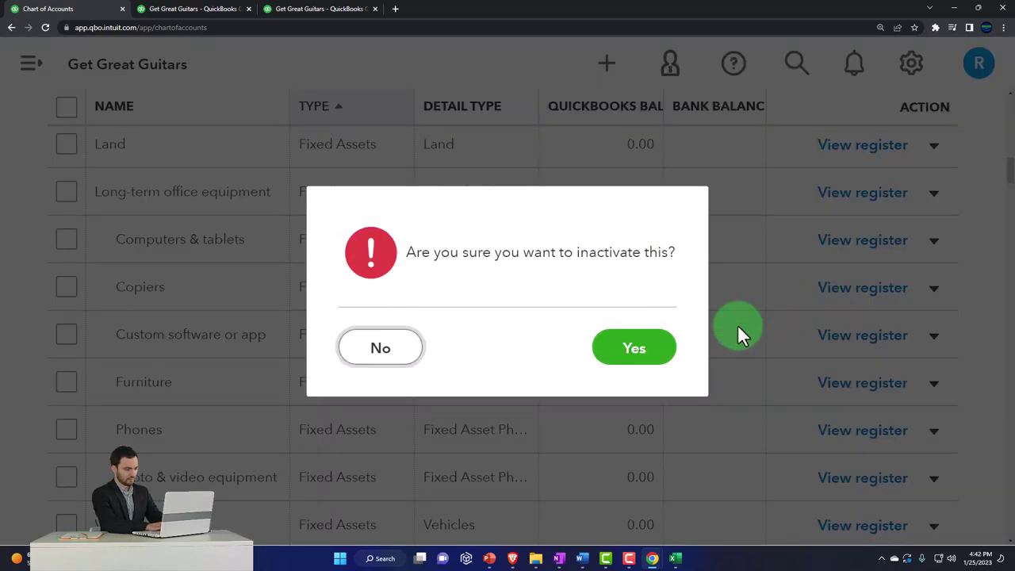
{"action": "left_click", "coordinate": [638, 350]}
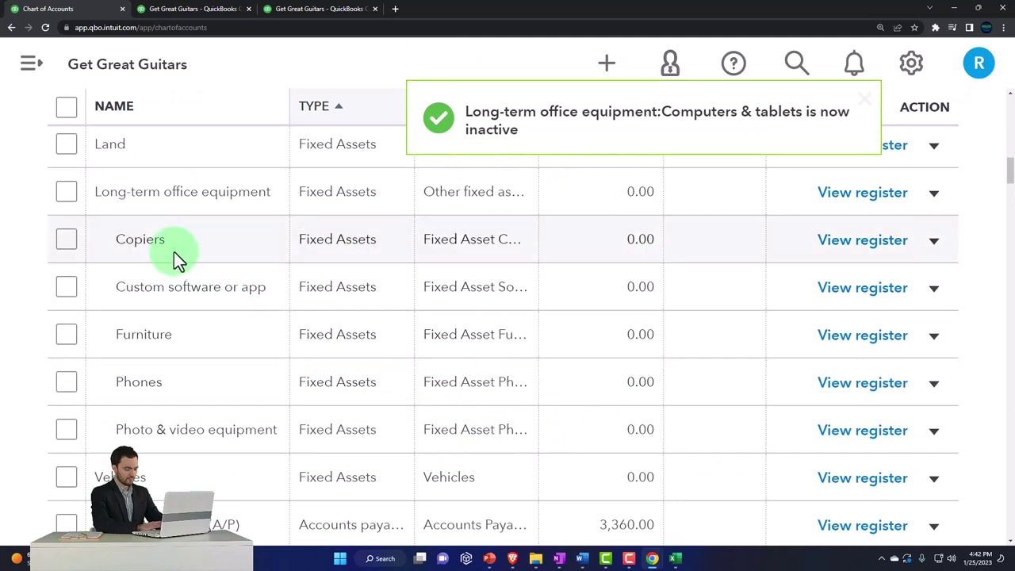
{"action": "left_click", "coordinate": [935, 244]}
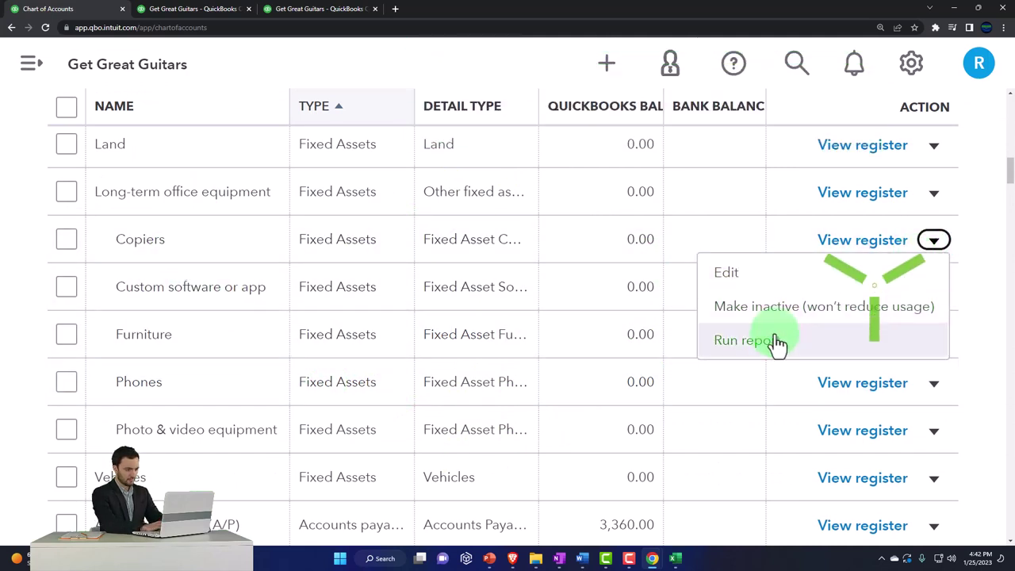
{"action": "left_click", "coordinate": [765, 311]}
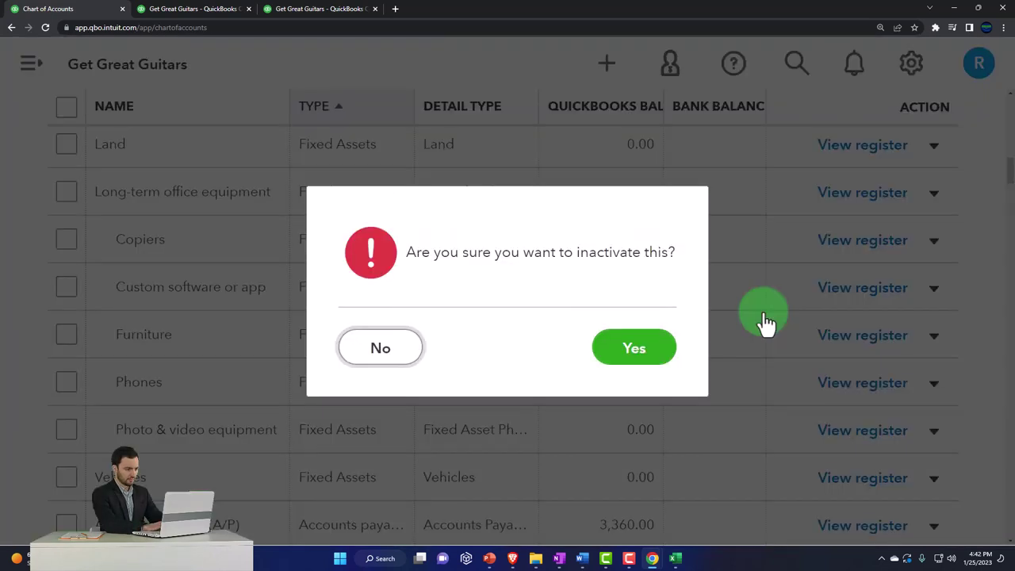
{"action": "left_click", "coordinate": [633, 349]}
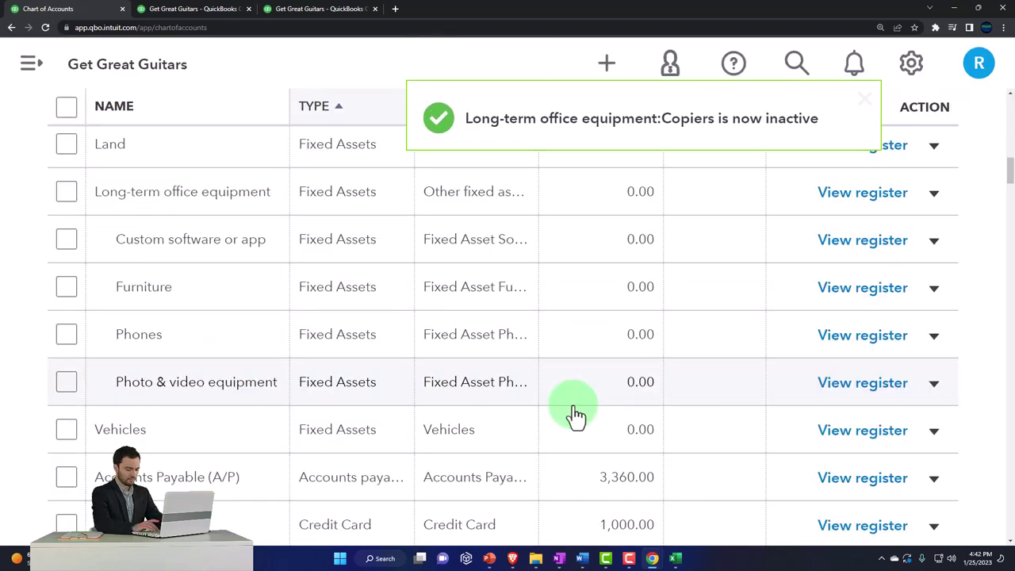
{"action": "left_click", "coordinate": [933, 240]}
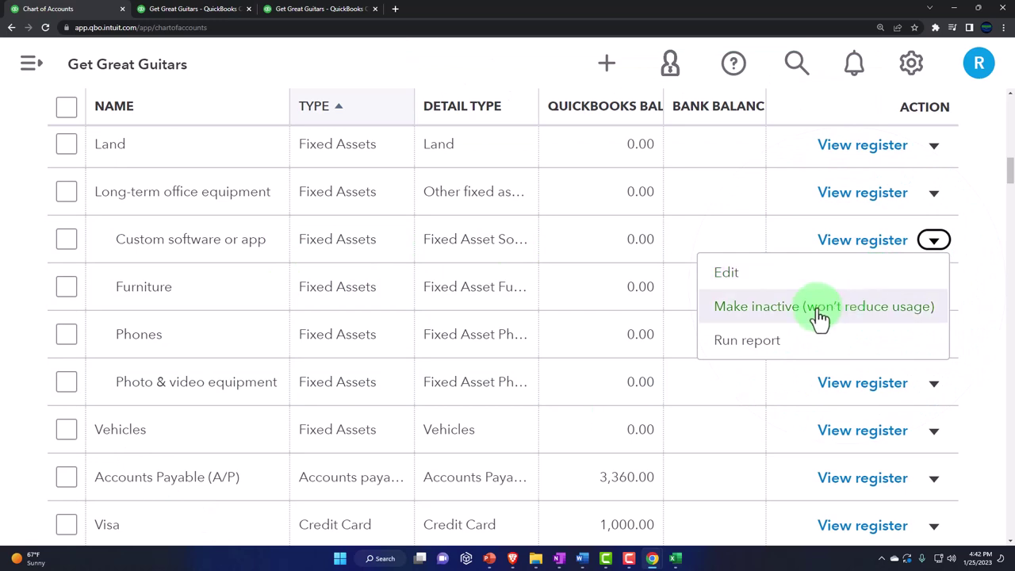
{"action": "left_click", "coordinate": [819, 310]}
{"action": "left_click", "coordinate": [626, 347]}
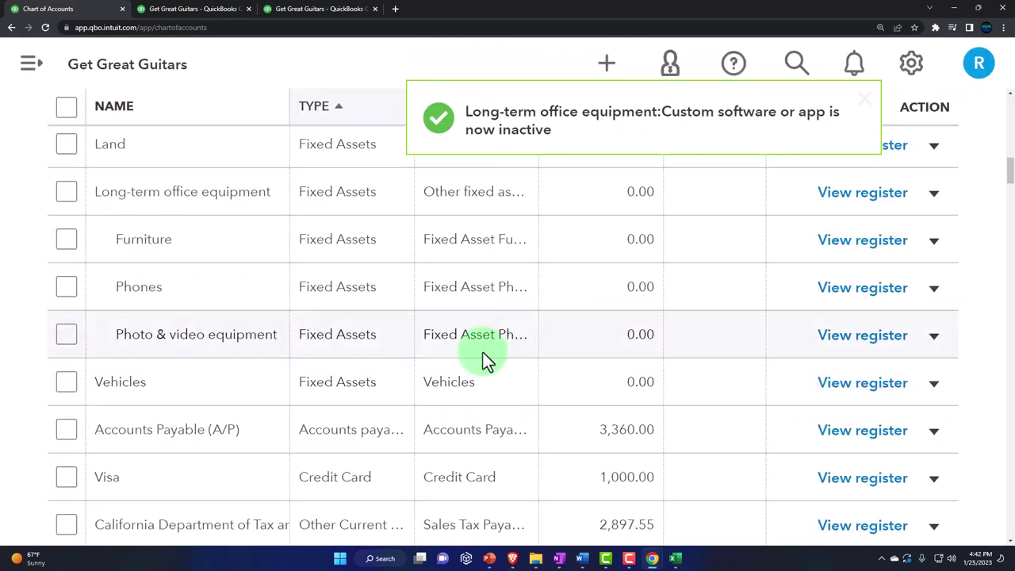
- Make the Furniture, Phones and Photo & video equipment subaccounts of Long-term office equipment inactive
{"action": "left_click", "coordinate": [935, 248]}
{"action": "left_click", "coordinate": [792, 305]}
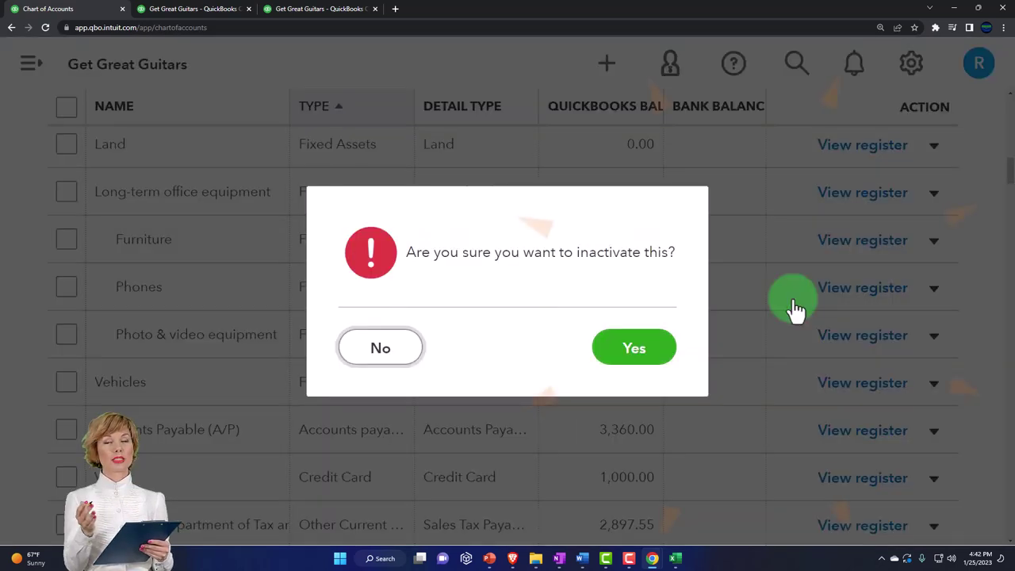
{"action": "left_click", "coordinate": [626, 349]}
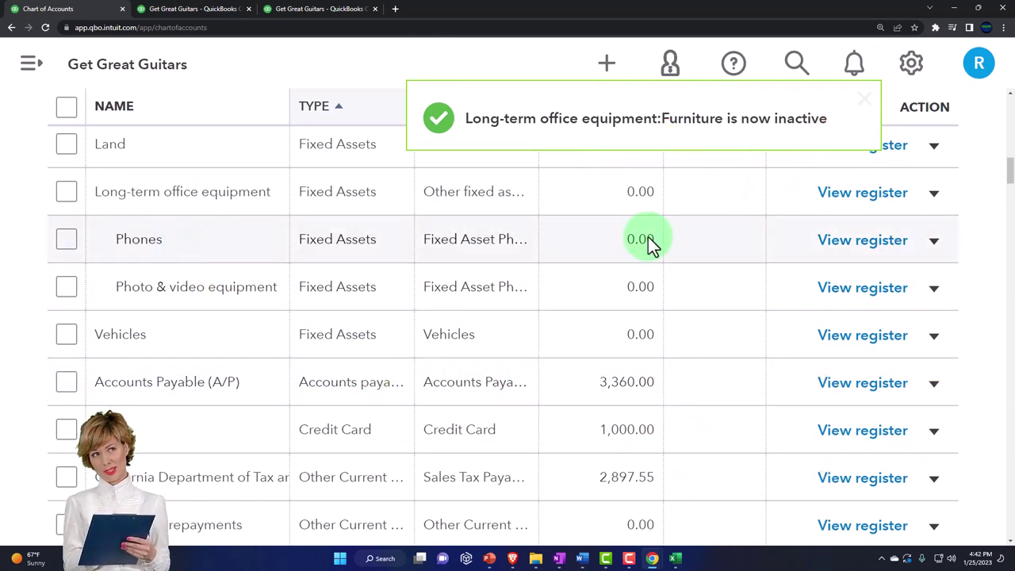
{"action": "left_click", "coordinate": [930, 240]}
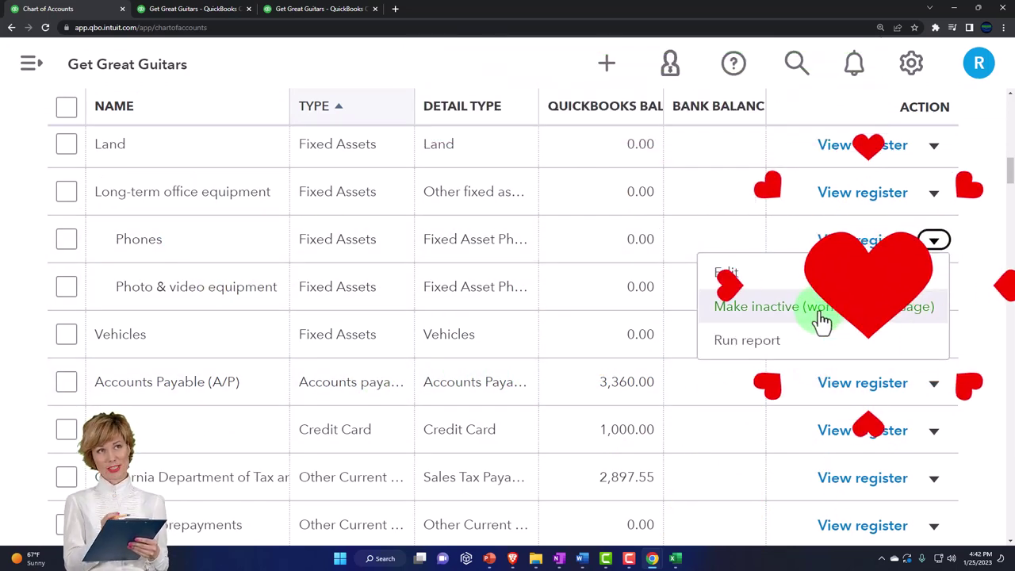
{"action": "left_click", "coordinate": [820, 311]}
{"action": "left_click", "coordinate": [631, 350]}
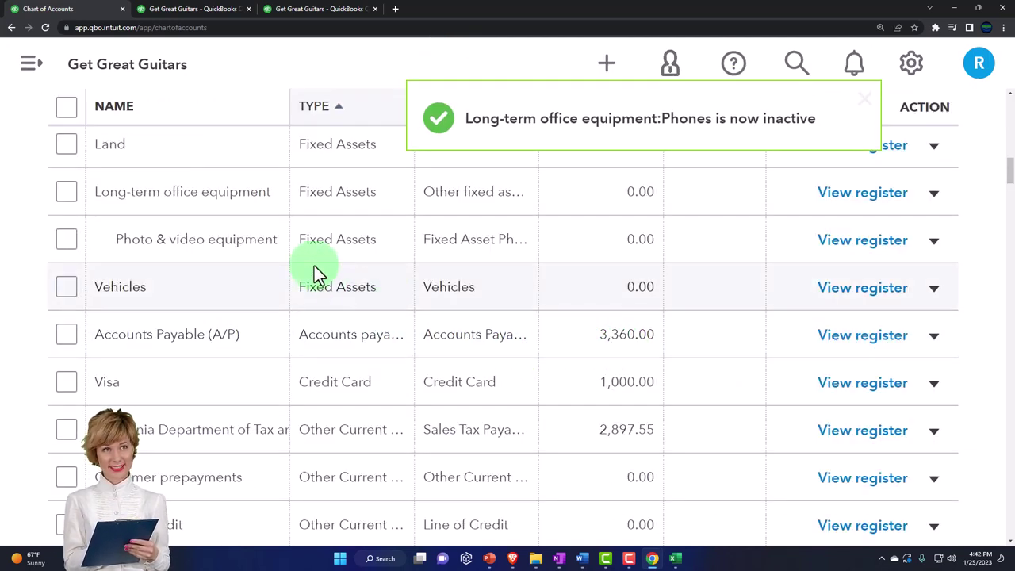
{"action": "left_click", "coordinate": [933, 242]}
{"action": "left_click", "coordinate": [838, 310]}
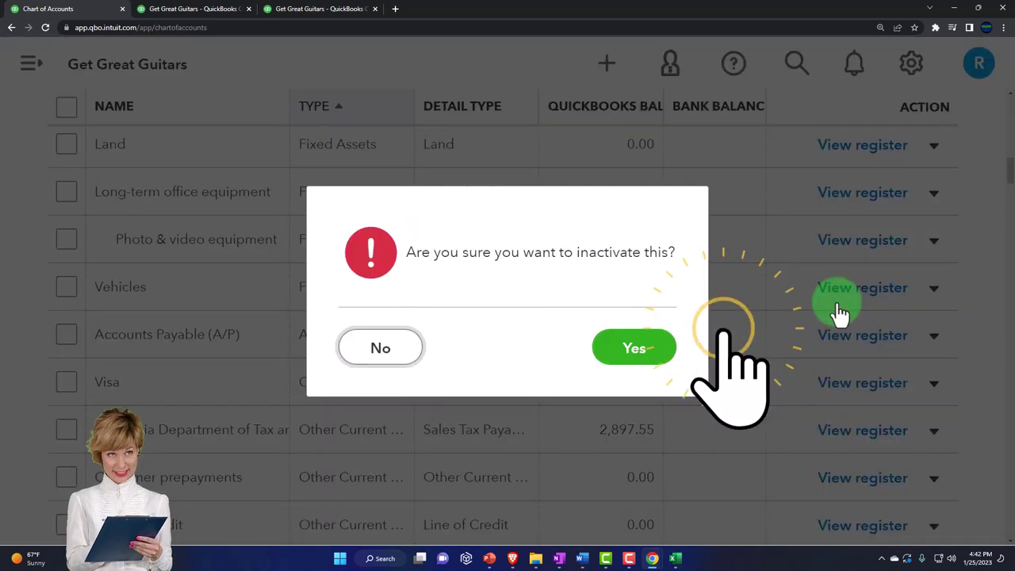
{"action": "left_click", "coordinate": [634, 353]}
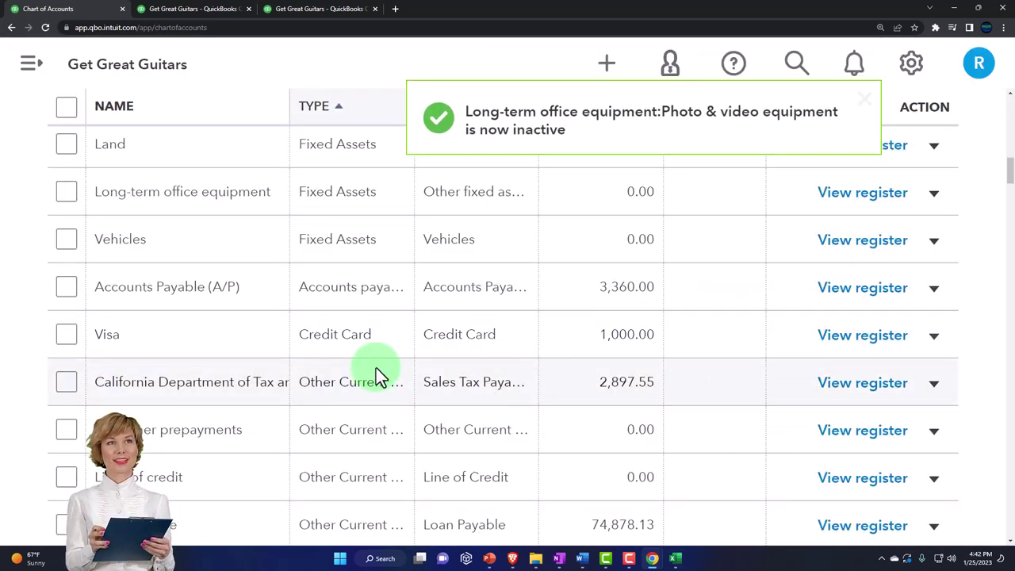
- Rename the Long-term office equipment account to Machinery and Equipment and save it
{"action": "scroll", "coordinate": [212, 260], "scroll_direction": "up", "scroll_amount": 1}
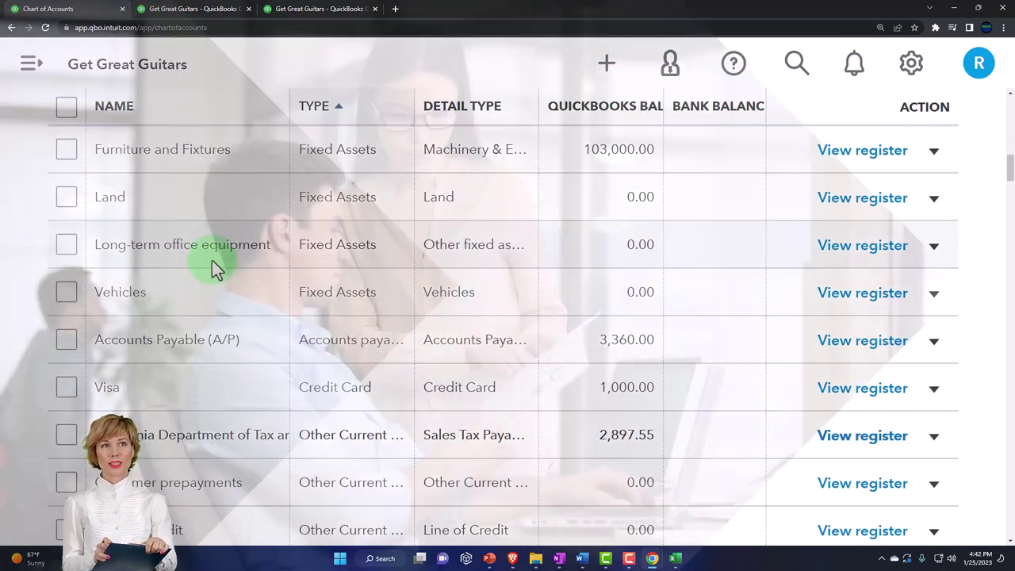
{"action": "left_click", "coordinate": [933, 247]}
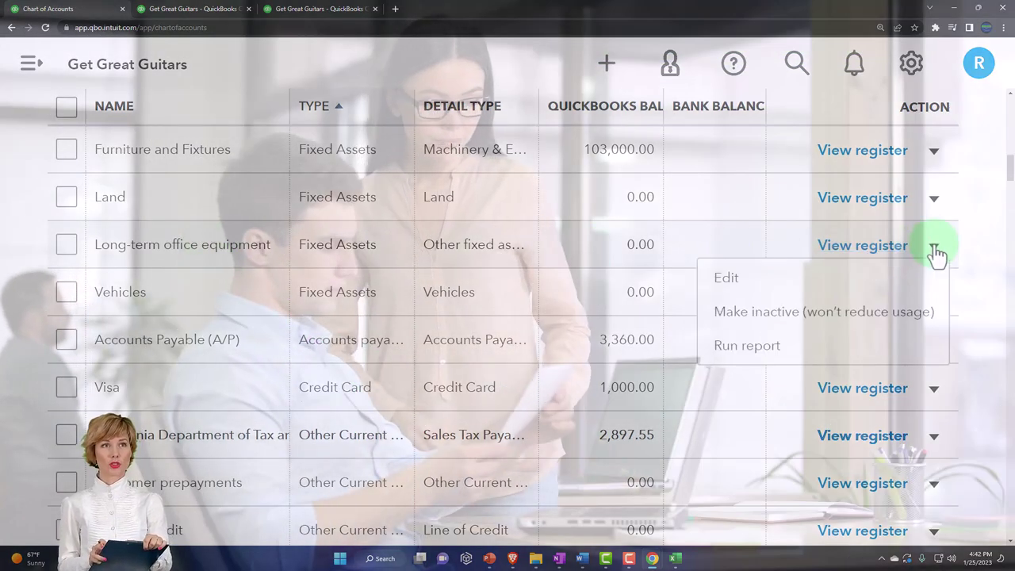
{"action": "left_click", "coordinate": [799, 284]}
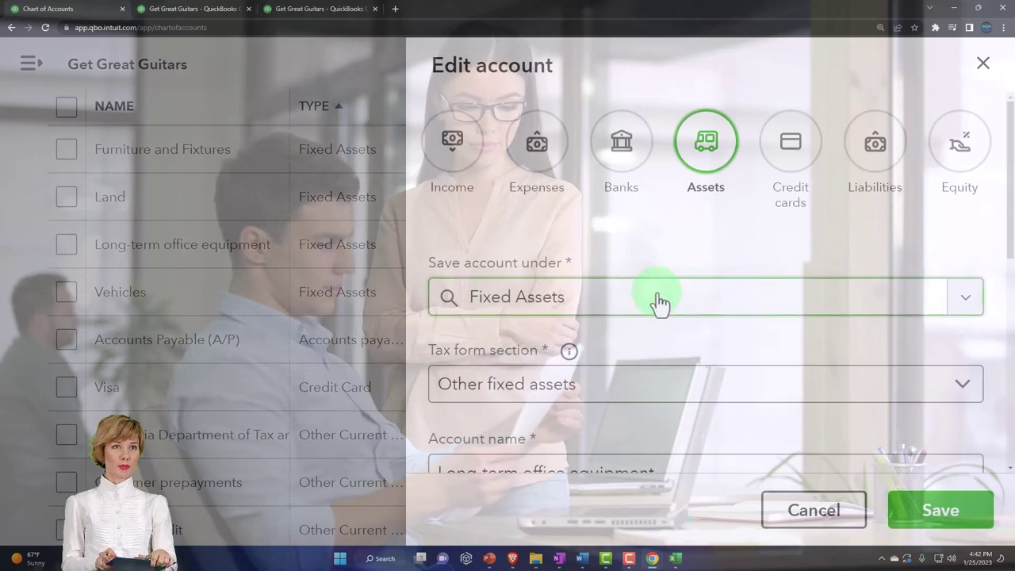
{"action": "scroll", "coordinate": [646, 357], "scroll_direction": "down", "scroll_amount": 1}
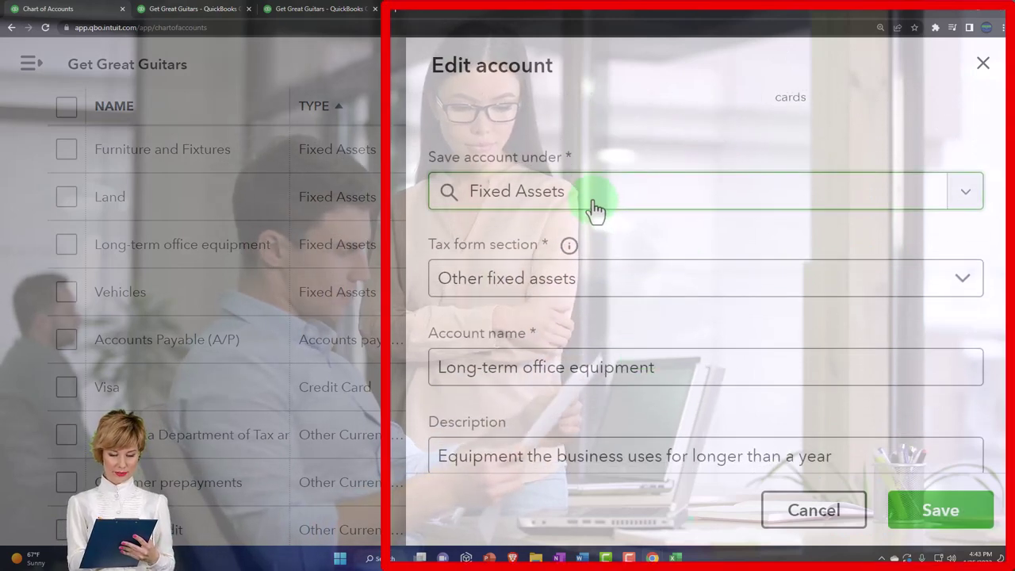
{"action": "left_click", "coordinate": [616, 290]}
{"action": "left_click", "coordinate": [616, 290]}
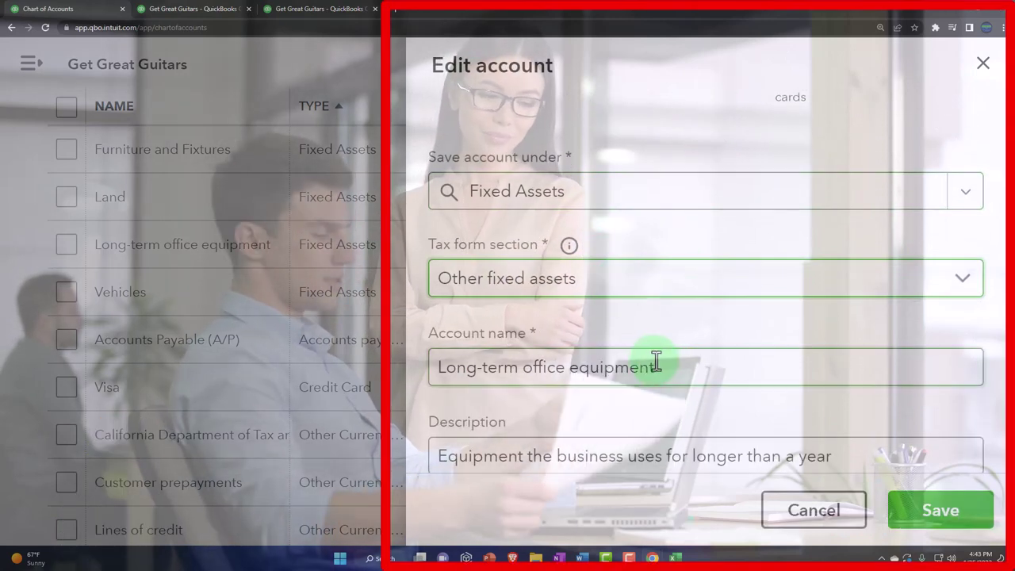
{"action": "left_click_drag", "start_coordinate": [650, 362], "coordinate": [443, 349]}
{"action": "type", "text": "Machinery and Equipment"}
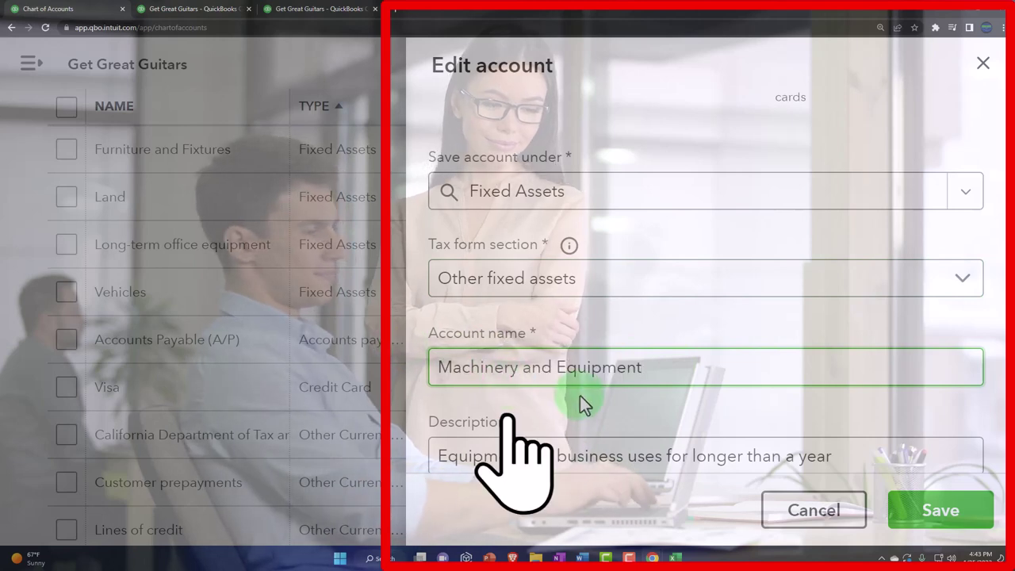
{"action": "left_click", "coordinate": [917, 516]}
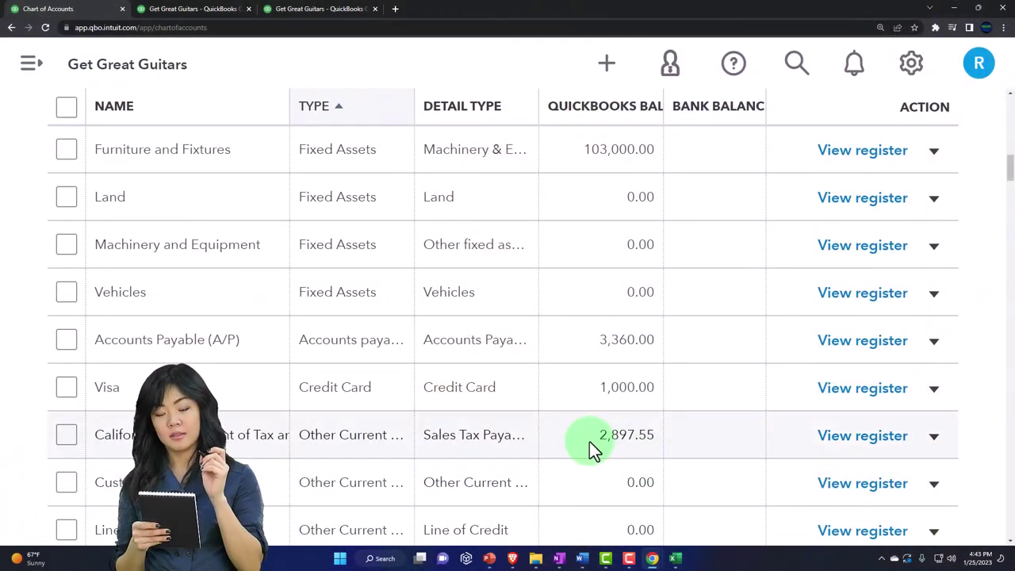
- Compare the Fixed Assets accounts in the QuickBooks Online chart of accounts with the asset categories in Excel's Depreciation Book workbook
{"action": "scroll", "coordinate": [334, 349], "scroll_direction": "up", "scroll_amount": 1}
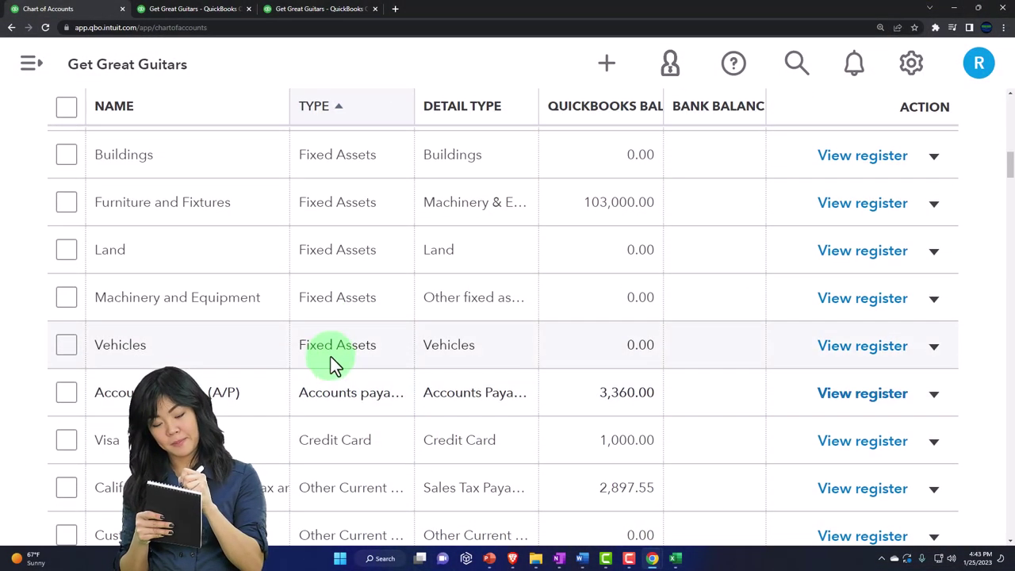
{"action": "scroll", "coordinate": [330, 358], "scroll_direction": "up", "scroll_amount": 1}
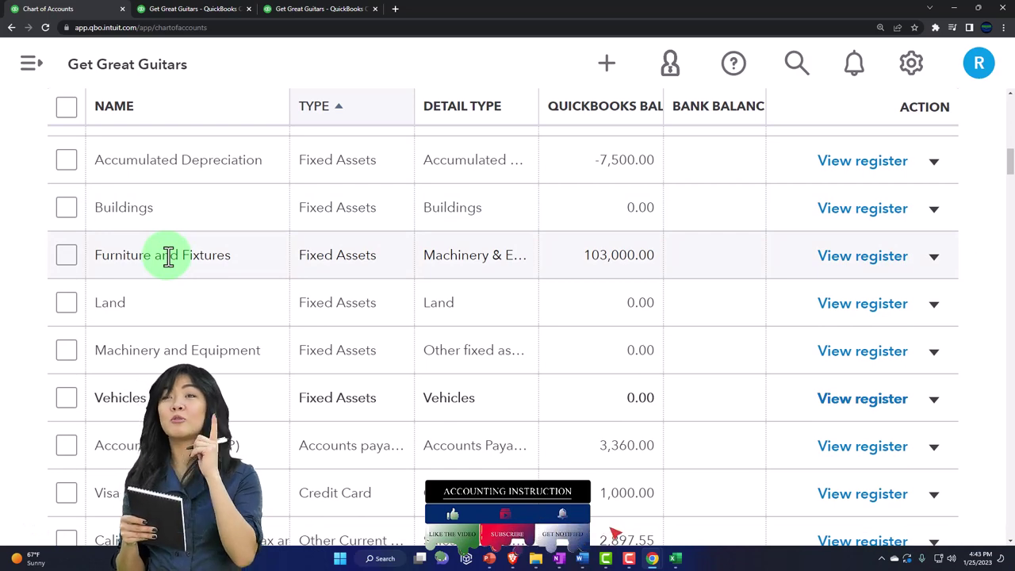
{"action": "left_click", "coordinate": [676, 559]}
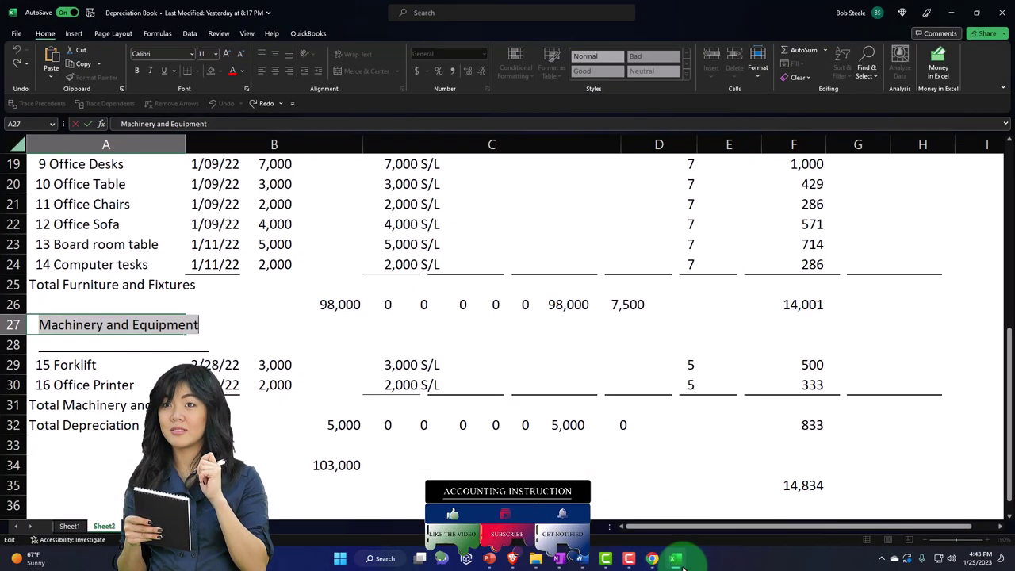
{"action": "scroll", "coordinate": [602, 471], "scroll_direction": "up", "scroll_amount": 4}
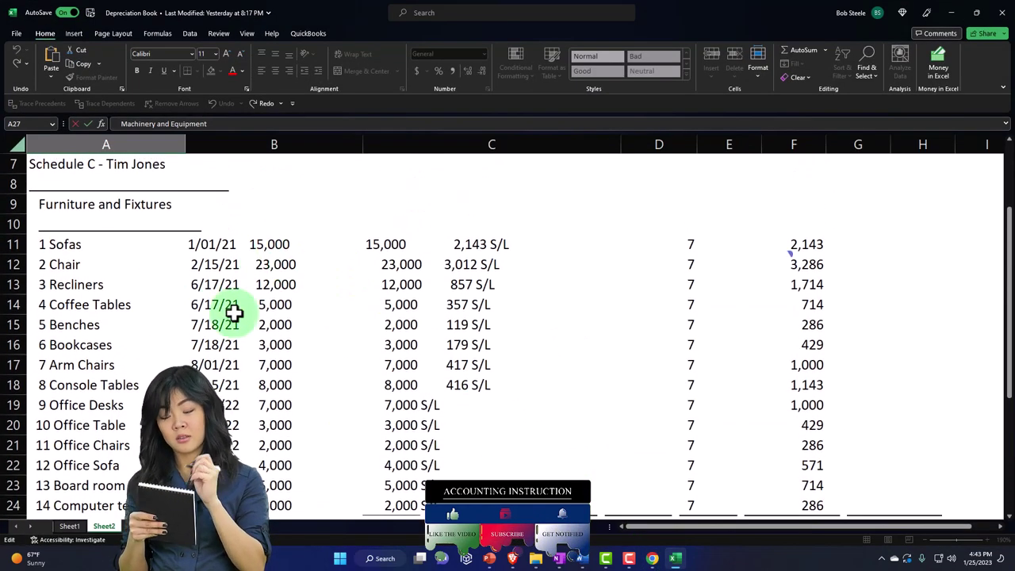
{"action": "scroll", "coordinate": [380, 403], "scroll_direction": "down", "scroll_amount": 1}
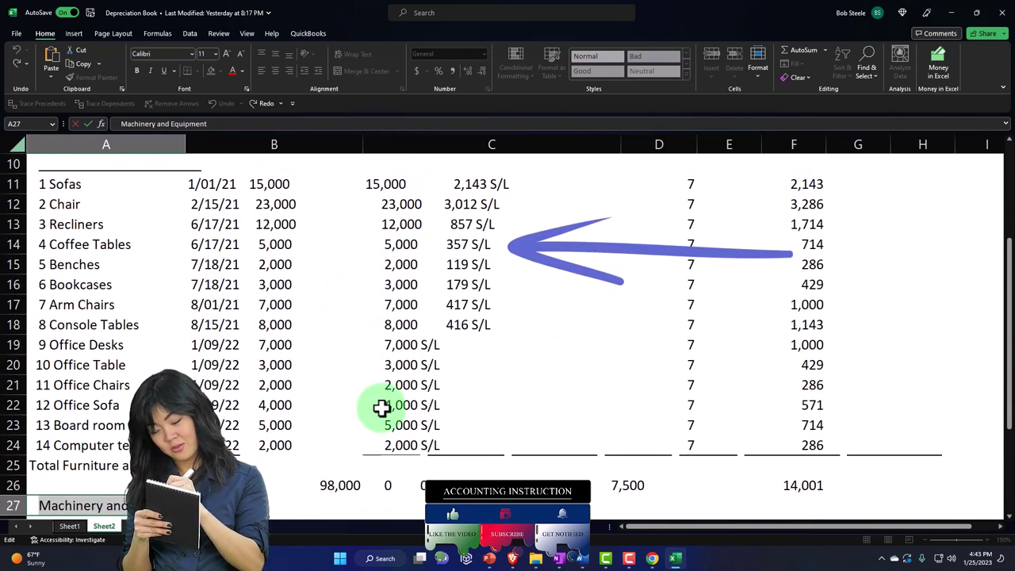
{"action": "scroll", "coordinate": [382, 407], "scroll_direction": "up", "scroll_amount": 1}
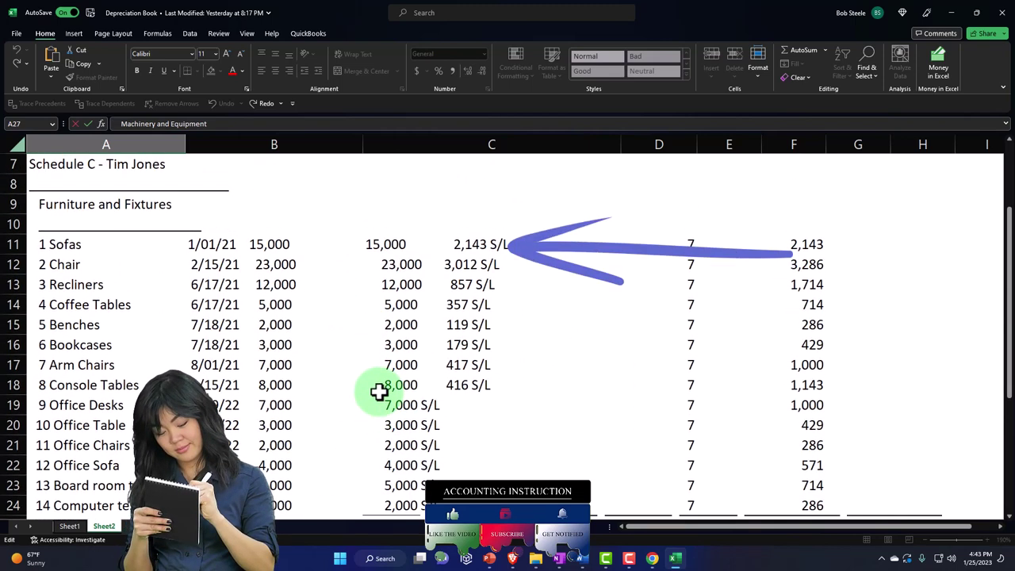
{"action": "left_click", "coordinate": [676, 557]}
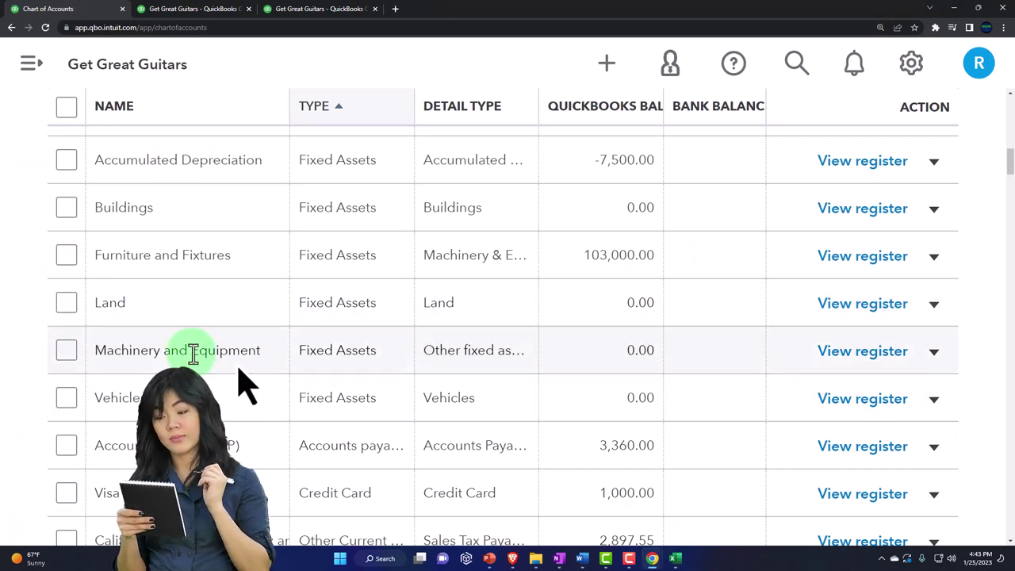
{"action": "scroll", "coordinate": [212, 354], "scroll_direction": "down", "scroll_amount": 1}
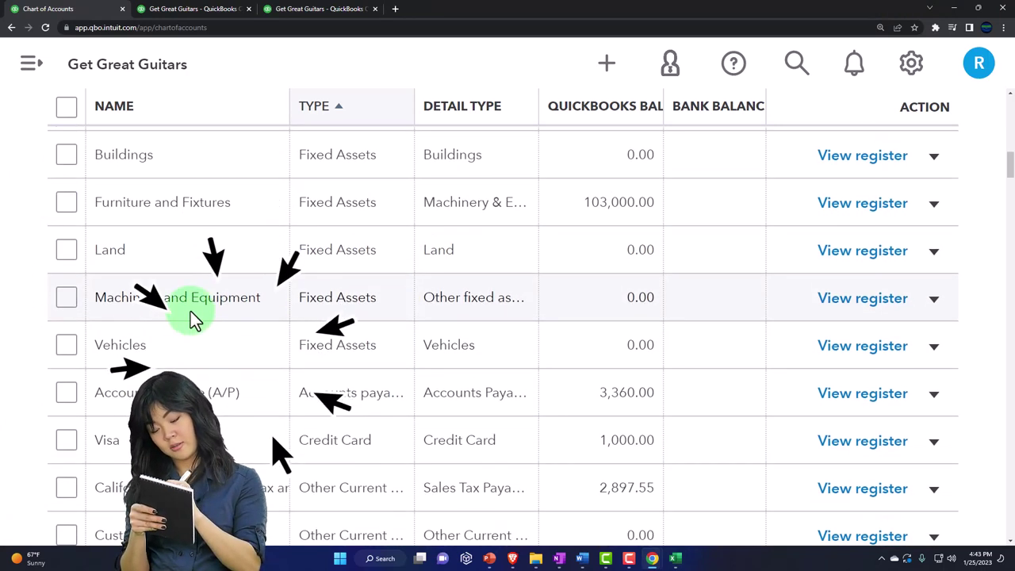
{"action": "scroll", "coordinate": [210, 310], "scroll_direction": "down", "scroll_amount": 1}
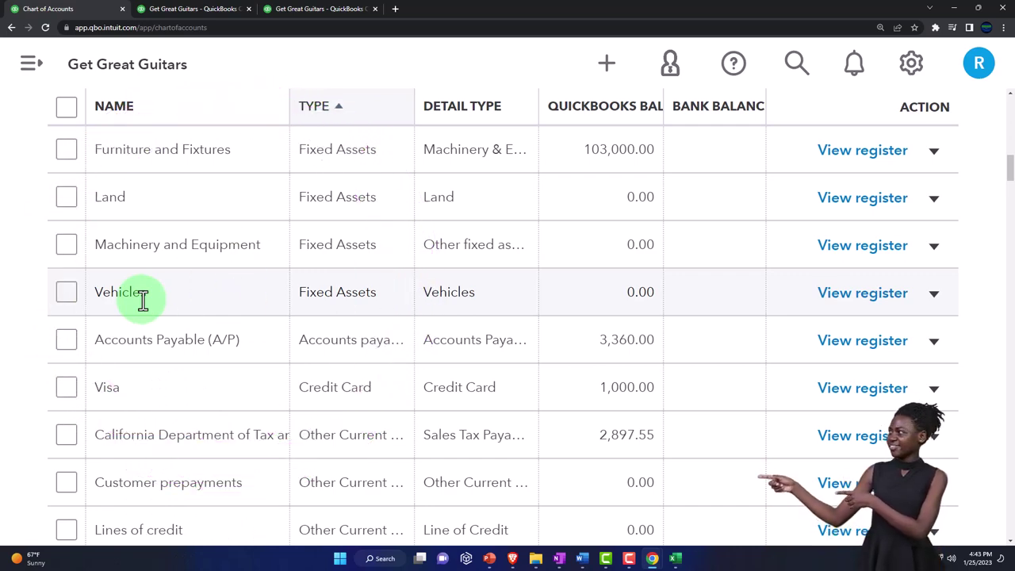
{"action": "scroll", "coordinate": [143, 298], "scroll_direction": "up", "scroll_amount": 2}
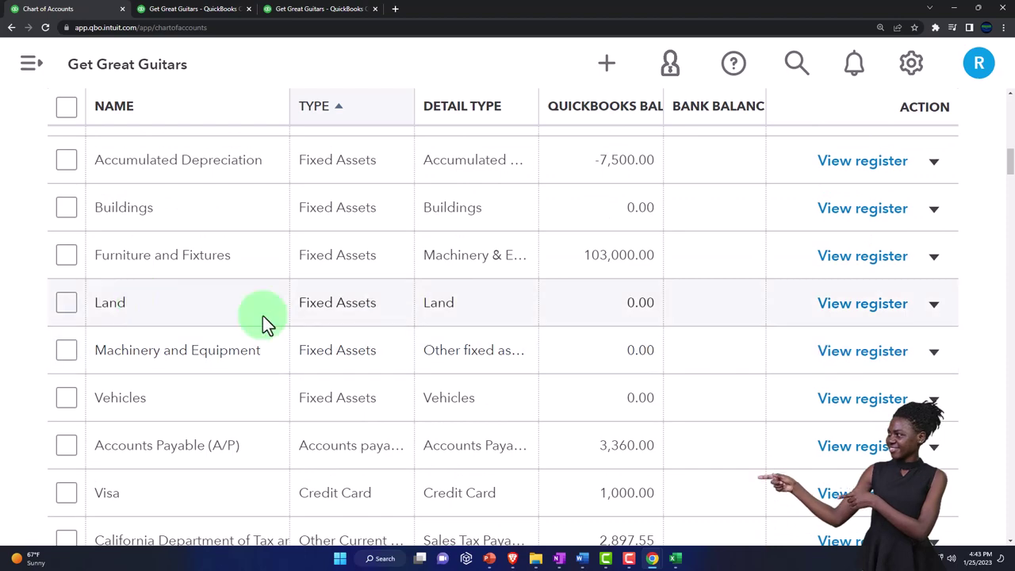
- Switch to the Depreciation Book workbook in Excel and examine the individual asset costs against the Furniture and Fixtures and Machinery and Equipment totals
{"action": "left_click", "coordinate": [675, 558]}
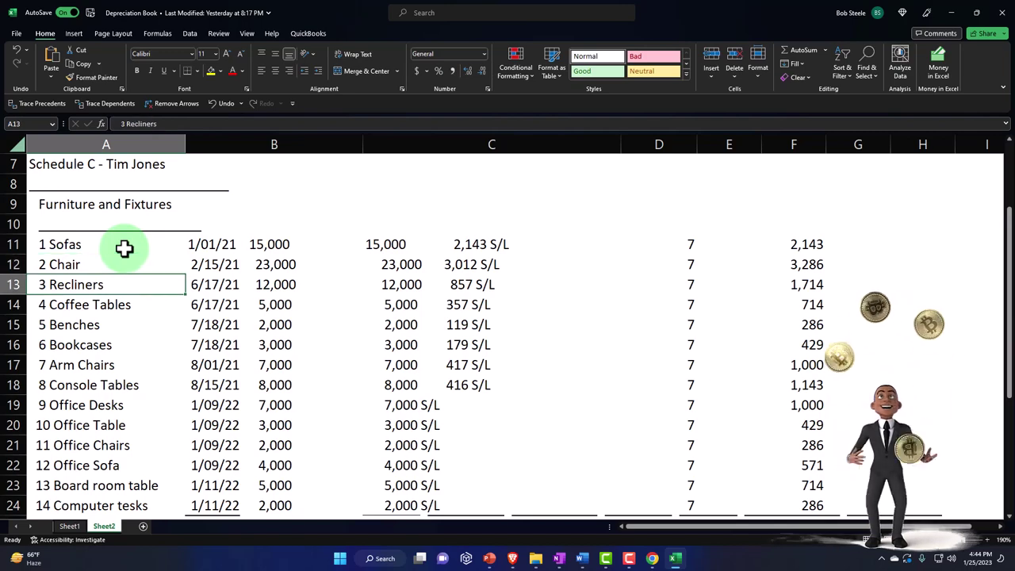
{"action": "key", "text": "Down"}
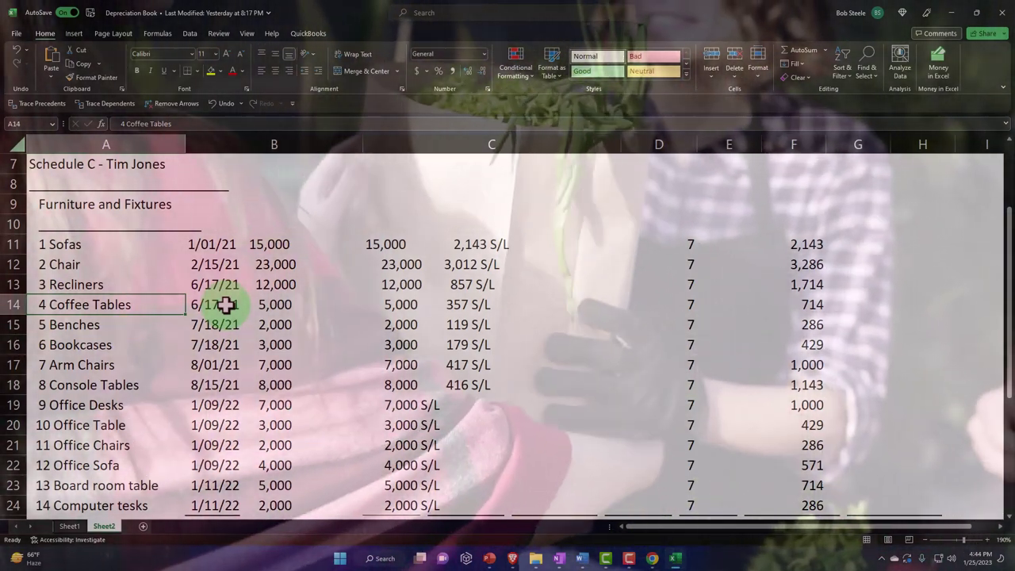
{"action": "scroll", "coordinate": [386, 386], "scroll_direction": "down", "scroll_amount": 3}
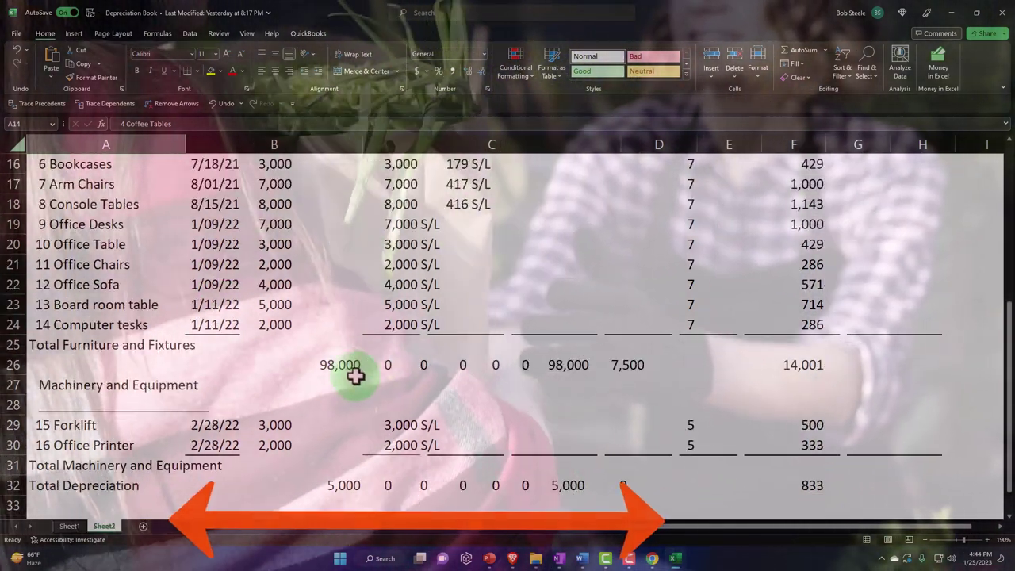
{"action": "scroll", "coordinate": [340, 385], "scroll_direction": "up", "scroll_amount": 3}
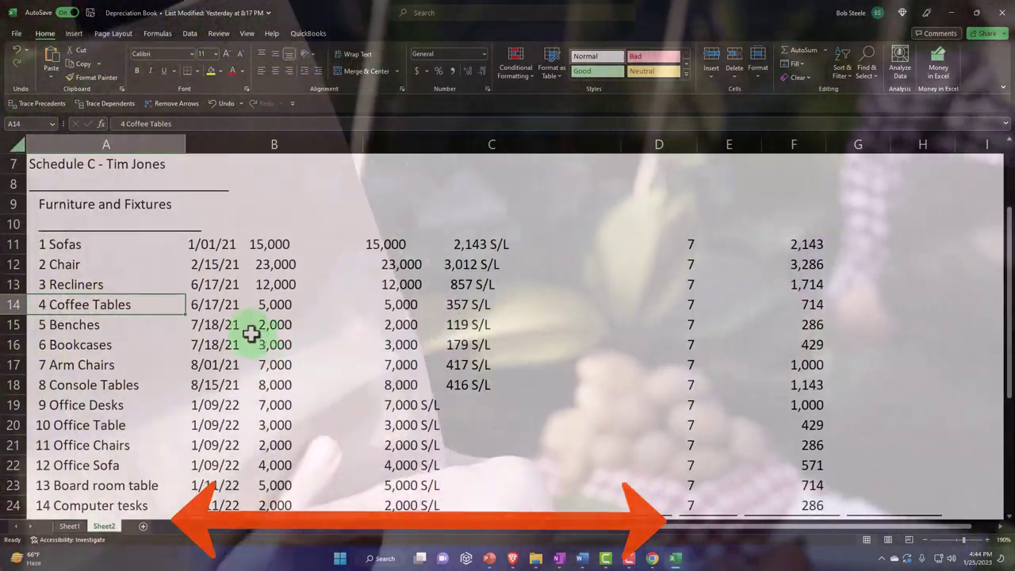
{"action": "scroll", "coordinate": [94, 229], "scroll_direction": "down", "scroll_amount": 3}
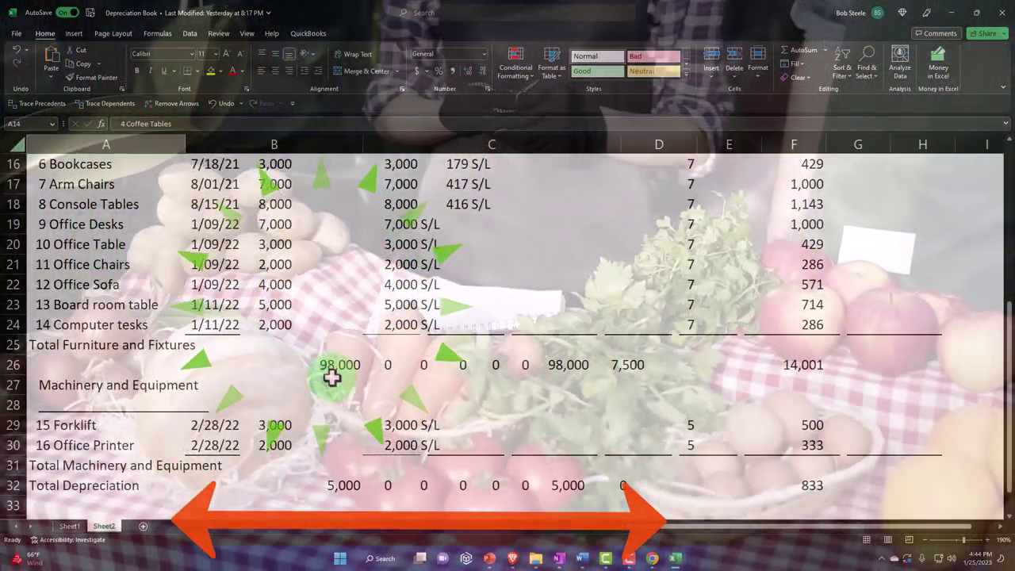
{"action": "scroll", "coordinate": [331, 377], "scroll_direction": "up", "scroll_amount": 3}
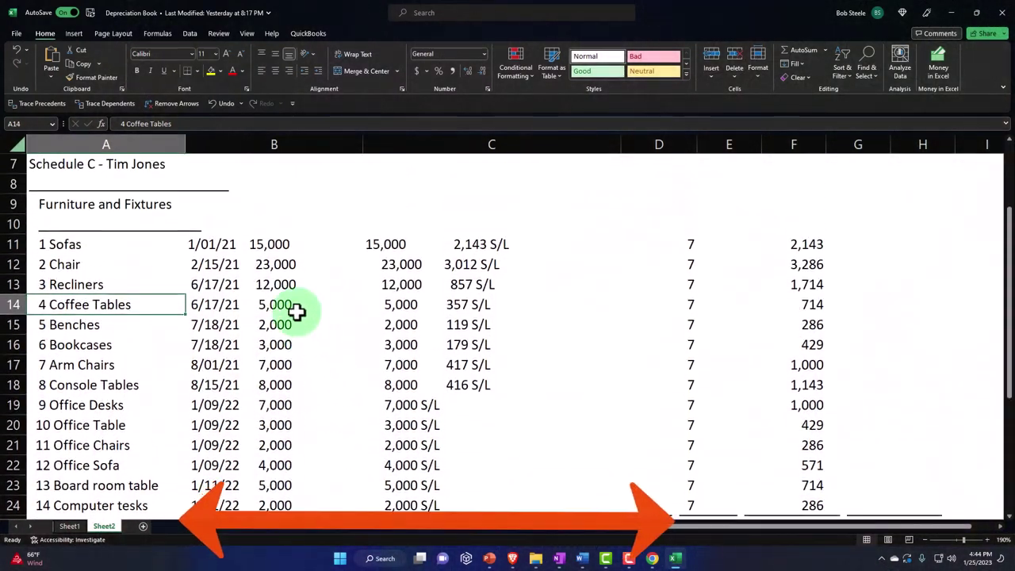
{"action": "left_click", "coordinate": [279, 243]}
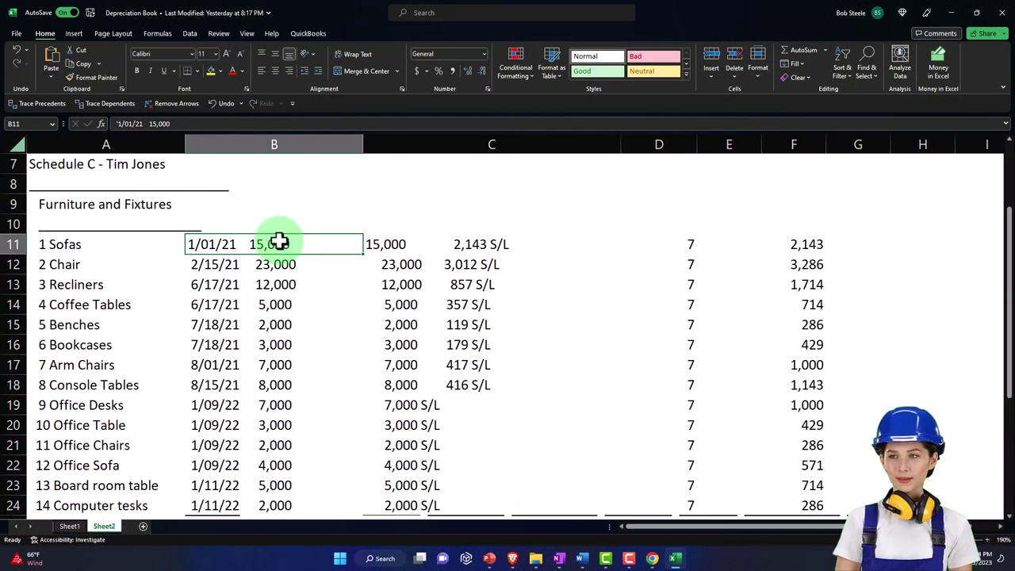
{"action": "scroll", "coordinate": [277, 241], "scroll_direction": "down", "scroll_amount": 2}
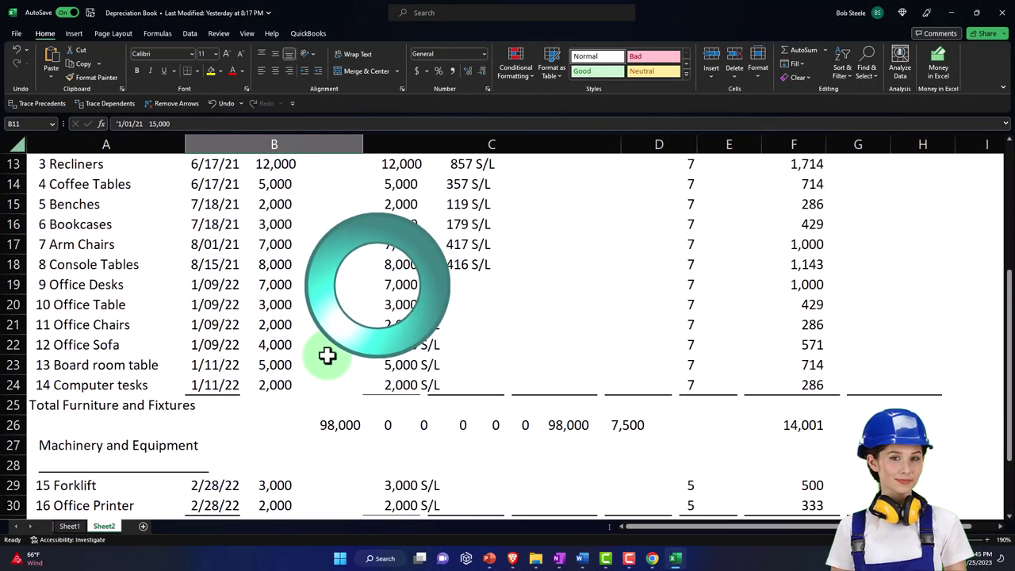
{"action": "left_click", "coordinate": [354, 424]}
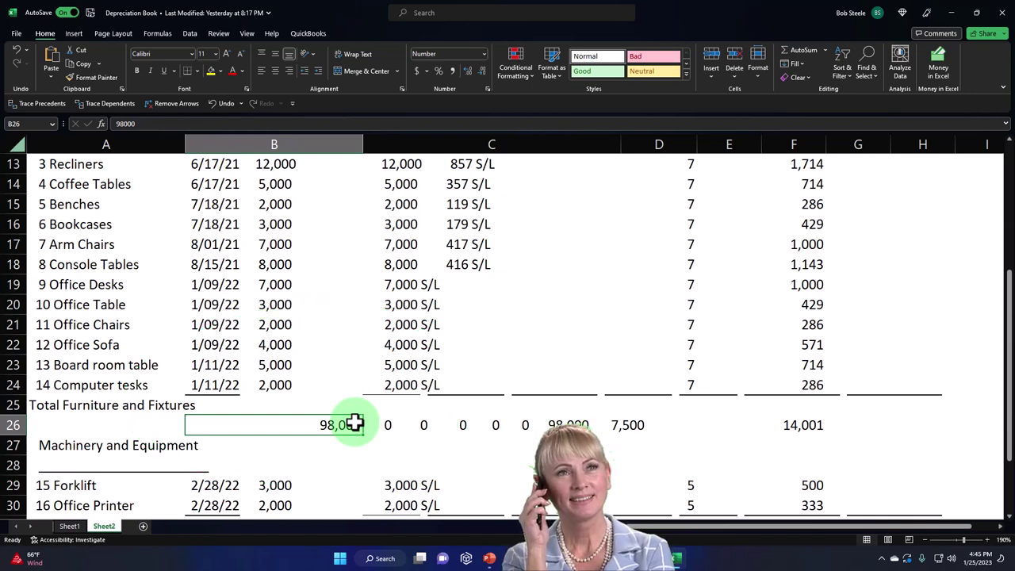
{"action": "scroll", "coordinate": [354, 424], "scroll_direction": "up", "scroll_amount": 1}
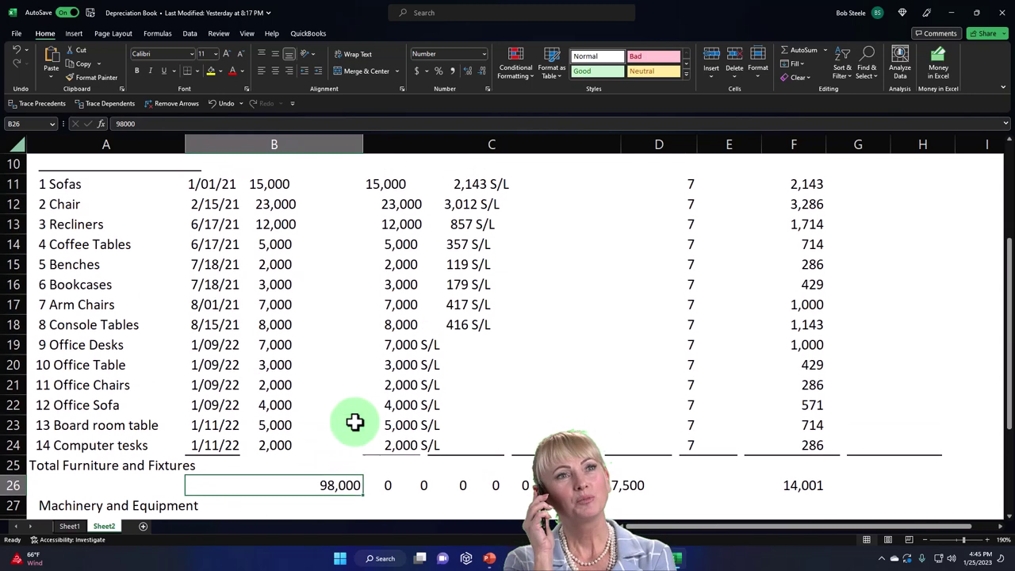
{"action": "scroll", "coordinate": [355, 422], "scroll_direction": "up", "scroll_amount": 1}
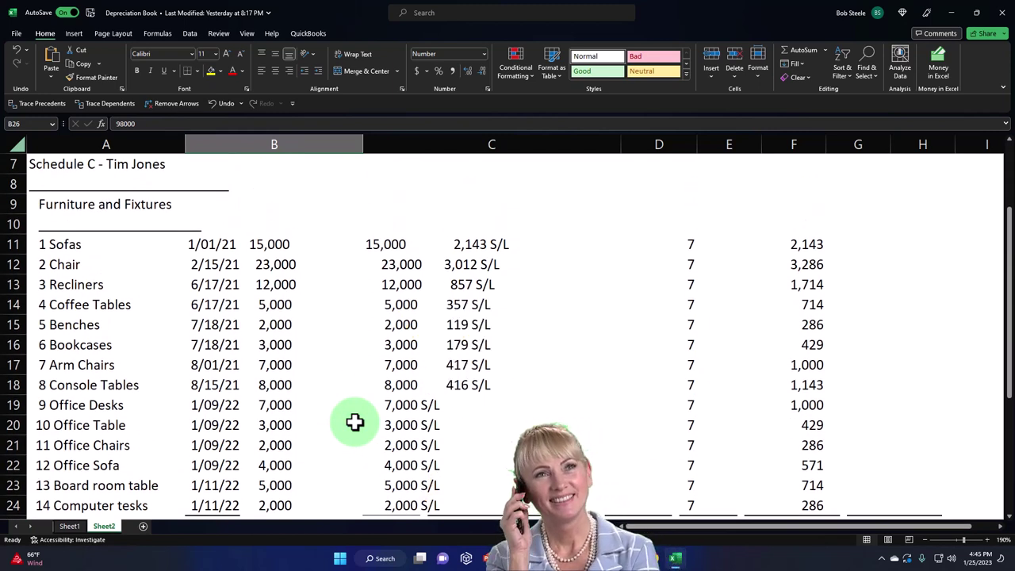
{"action": "scroll", "coordinate": [371, 397], "scroll_direction": "down", "scroll_amount": 2}
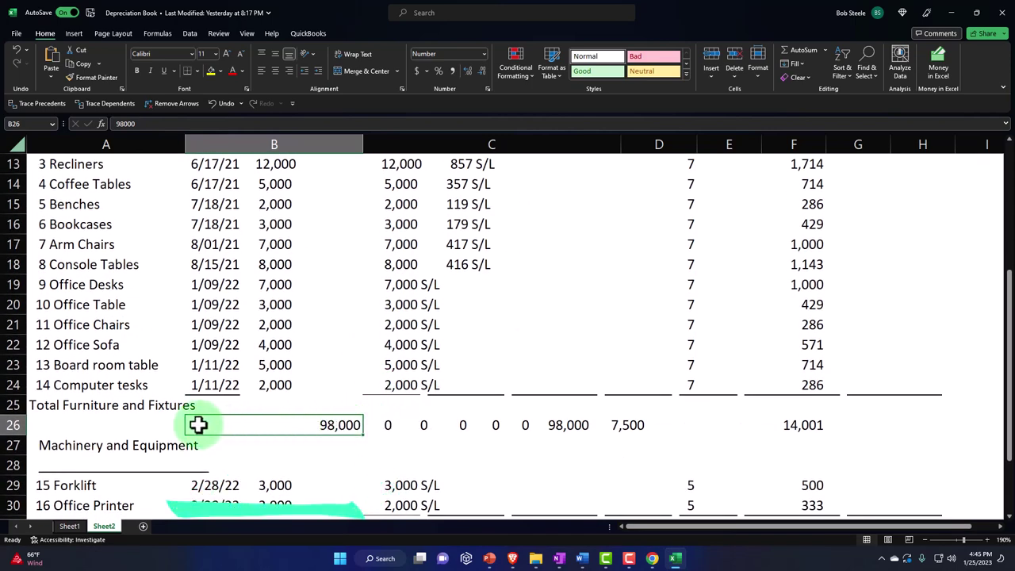
- Compare the Machinery and Equipment cost total in the depreciation schedule with the fixed asset accounts in QuickBooks Online's chart of accounts and Balance Sheet
{"action": "scroll", "coordinate": [198, 425], "scroll_direction": "down", "scroll_amount": 2}
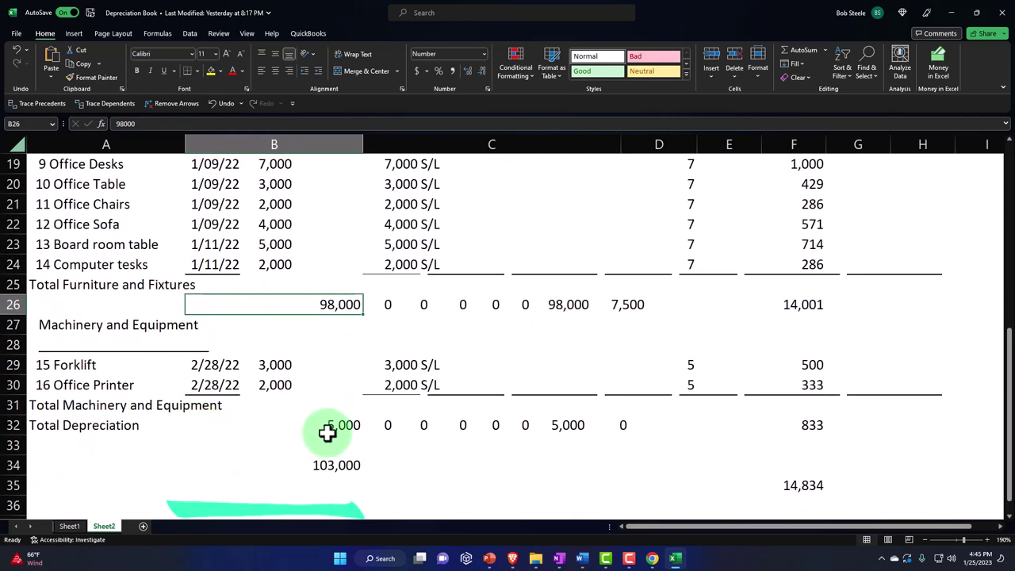
{"action": "left_click", "coordinate": [328, 430]}
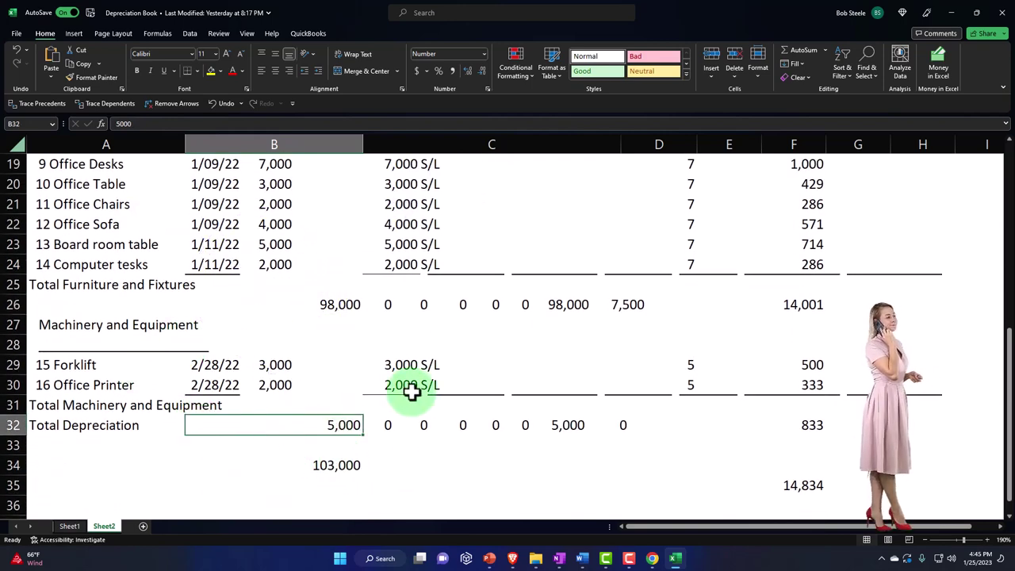
{"action": "left_click", "coordinate": [675, 558]}
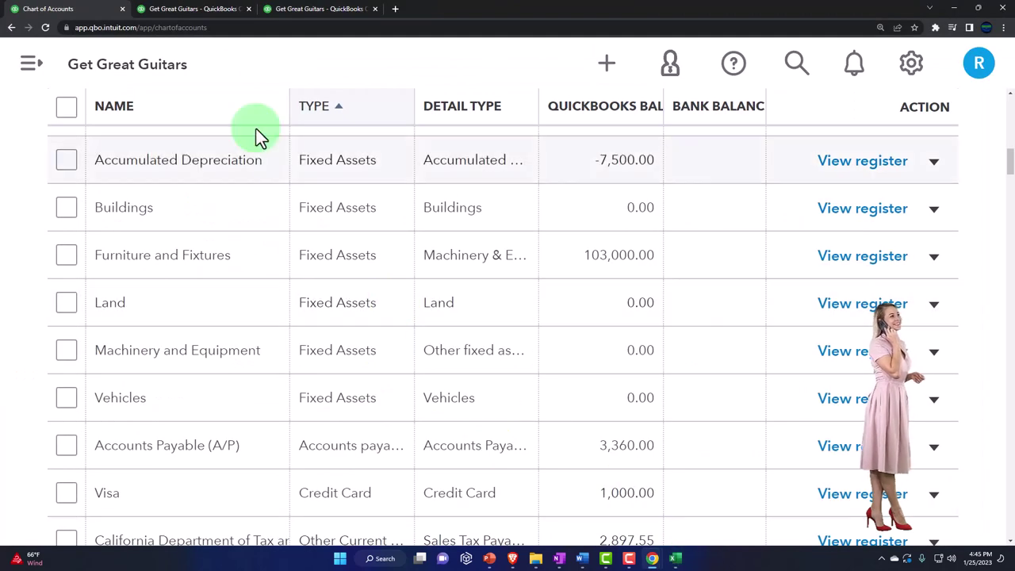
{"action": "left_click", "coordinate": [162, 9]}
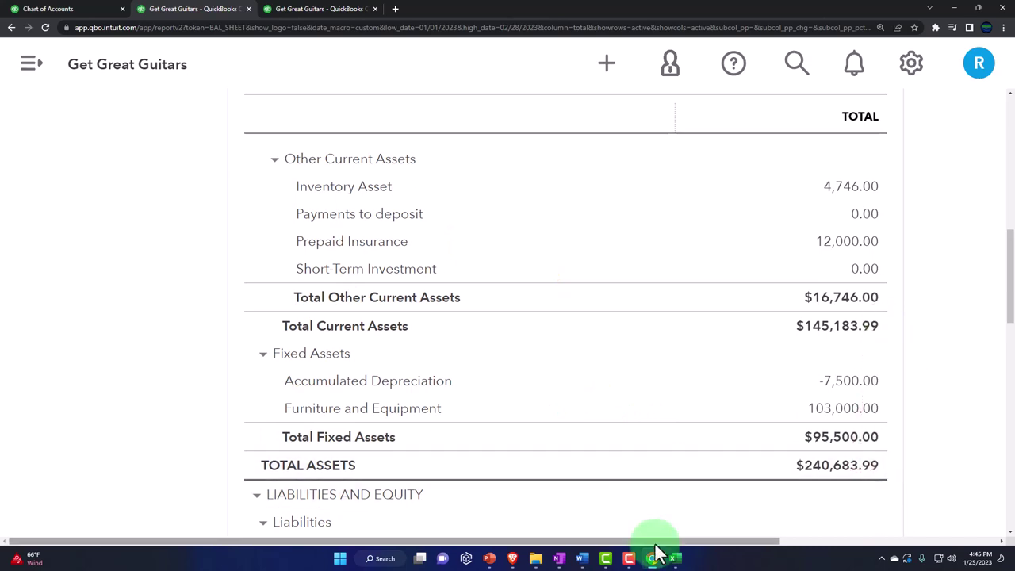
- Switch to the Excel depreciation schedule, open Calculator beside it and add the two category costs, 98000+5000
{"action": "left_click", "coordinate": [675, 559]}
{"action": "left_click", "coordinate": [376, 558]}
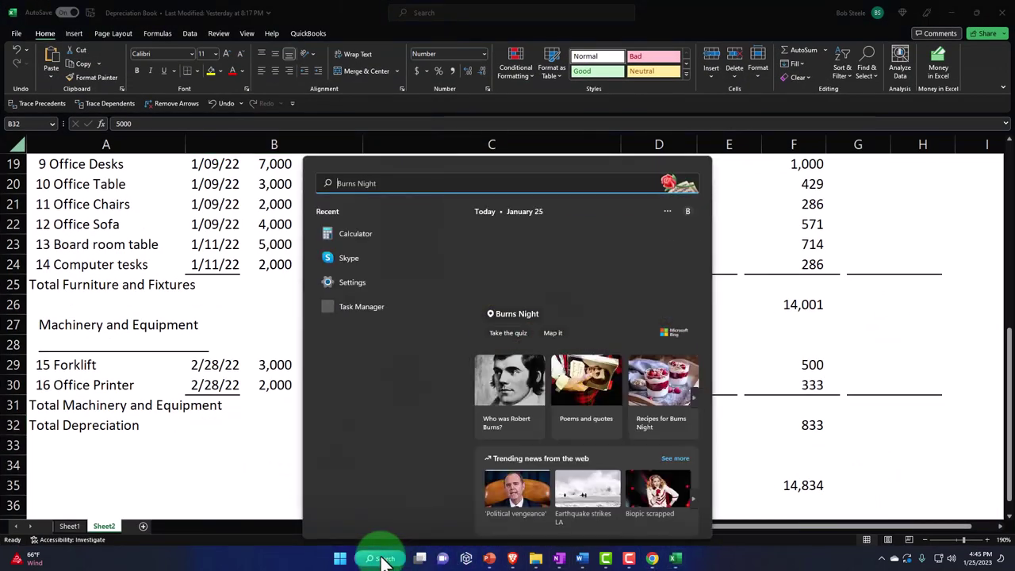
{"action": "left_click", "coordinate": [364, 233]}
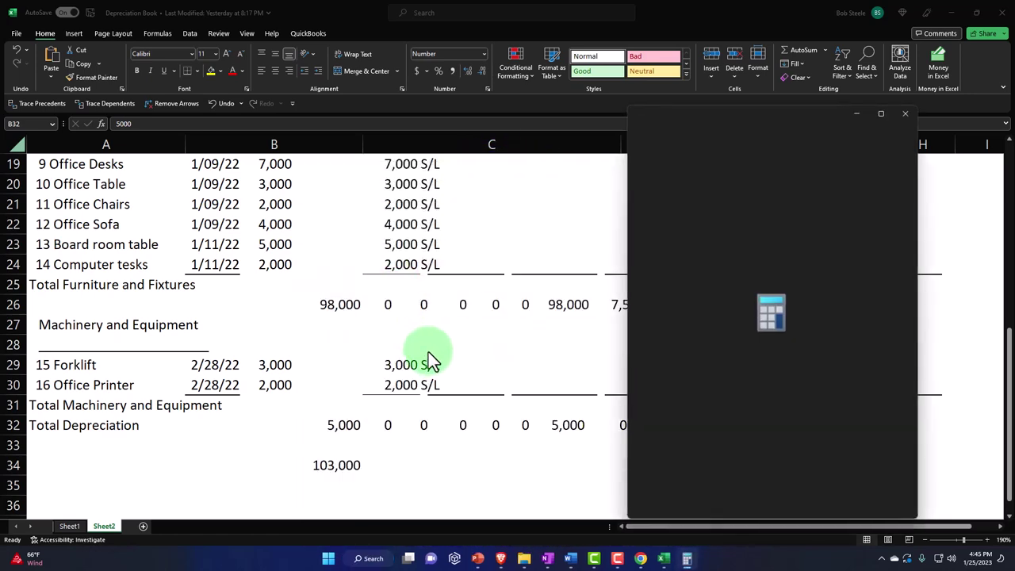
{"action": "left_click", "coordinate": [709, 134]}
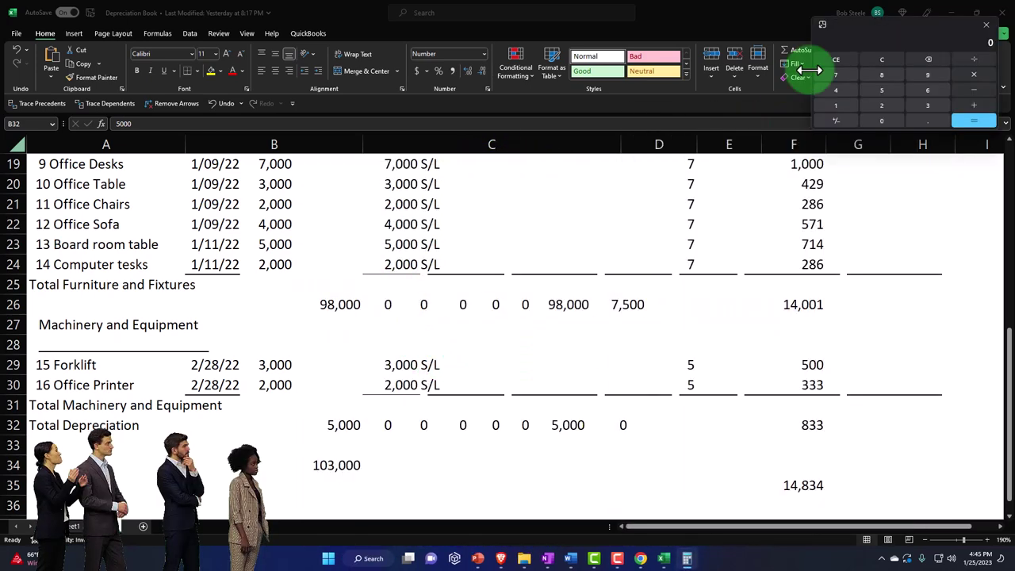
{"action": "left_click_drag", "start_coordinate": [869, 25], "coordinate": [543, 301]}
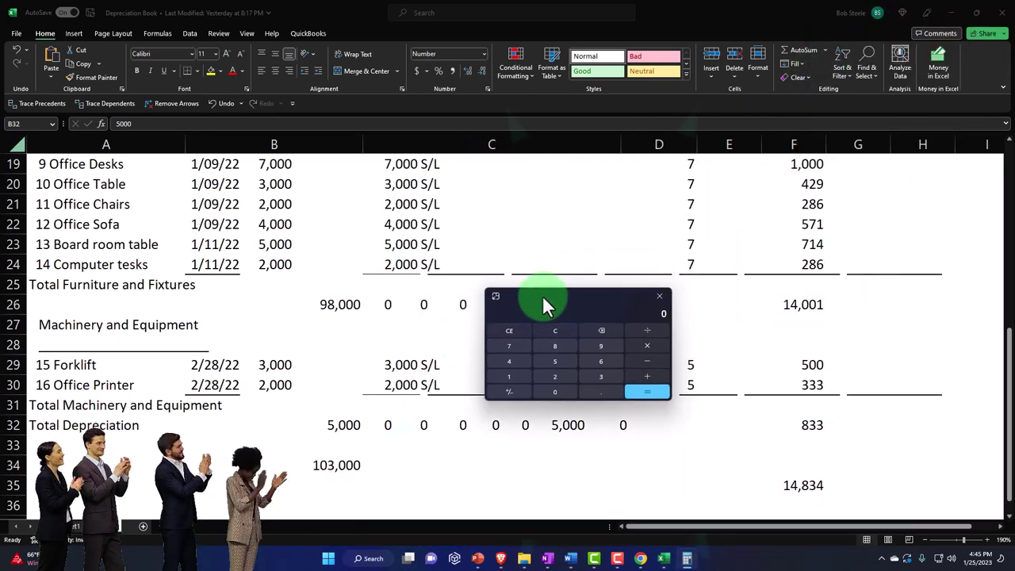
{"action": "type", "text": "98000+5000"}
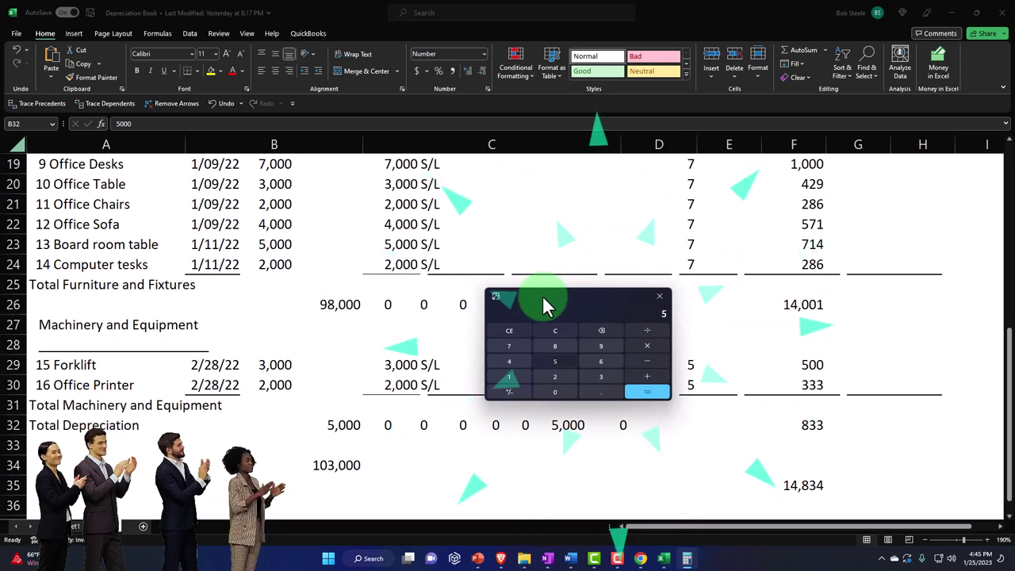
{"action": "key", "text": "Return"}
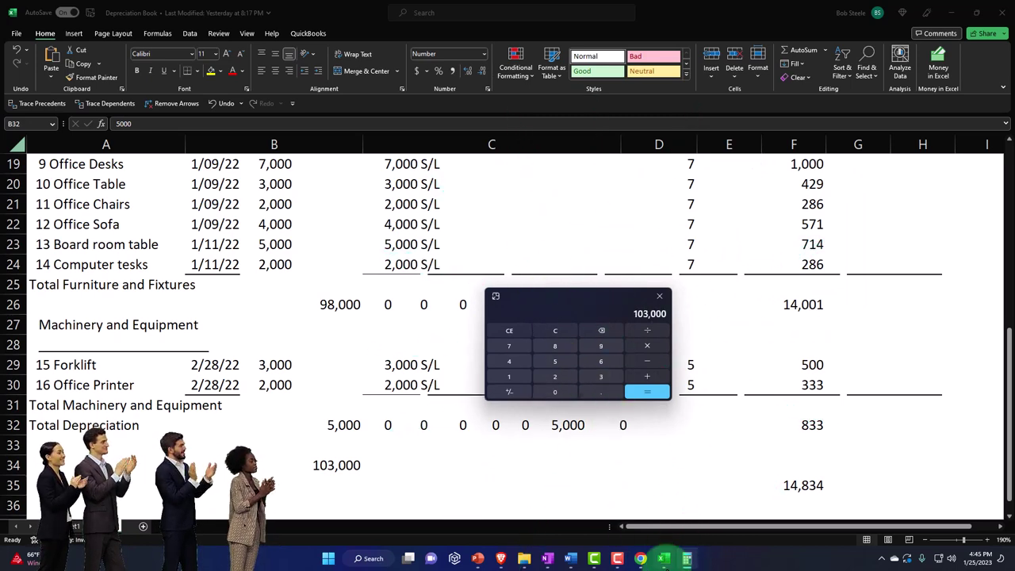
- Switch to the QuickBooks Online Balance Sheet, inspect the transactions behind the Furniture and Equipment balance, and return to the report summary
{"action": "left_click", "coordinate": [273, 425]}
{"action": "left_click", "coordinate": [668, 558]}
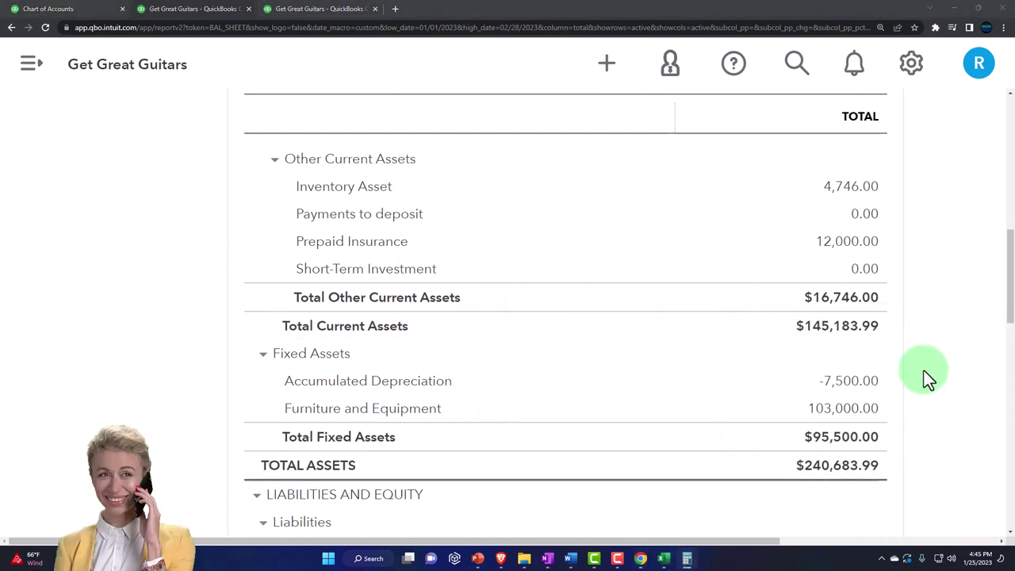
{"action": "left_click", "coordinate": [817, 419]}
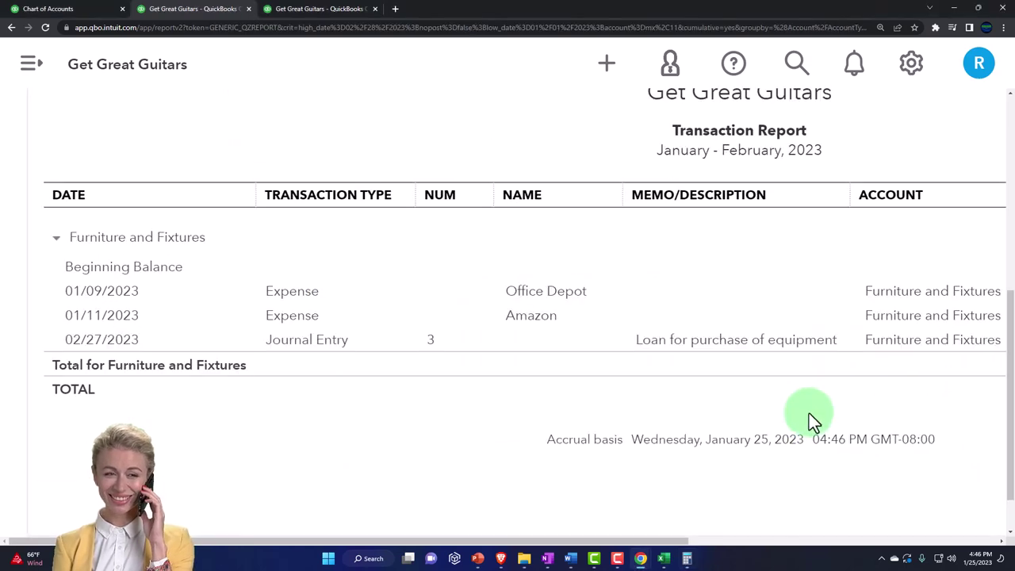
{"action": "key", "text": "ctrl+minus"}
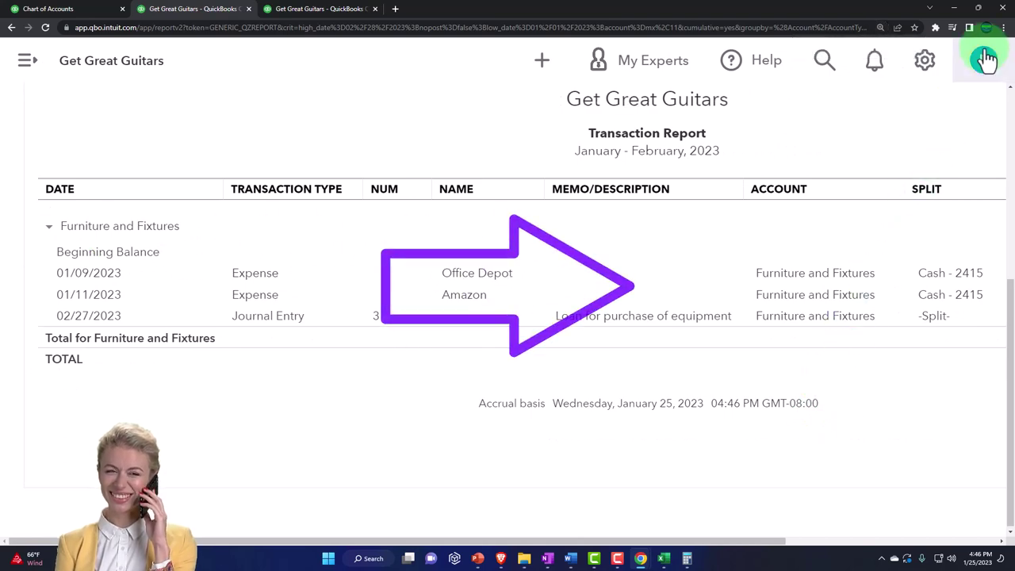
{"action": "scroll", "coordinate": [139, 110], "scroll_direction": "up", "scroll_amount": 5}
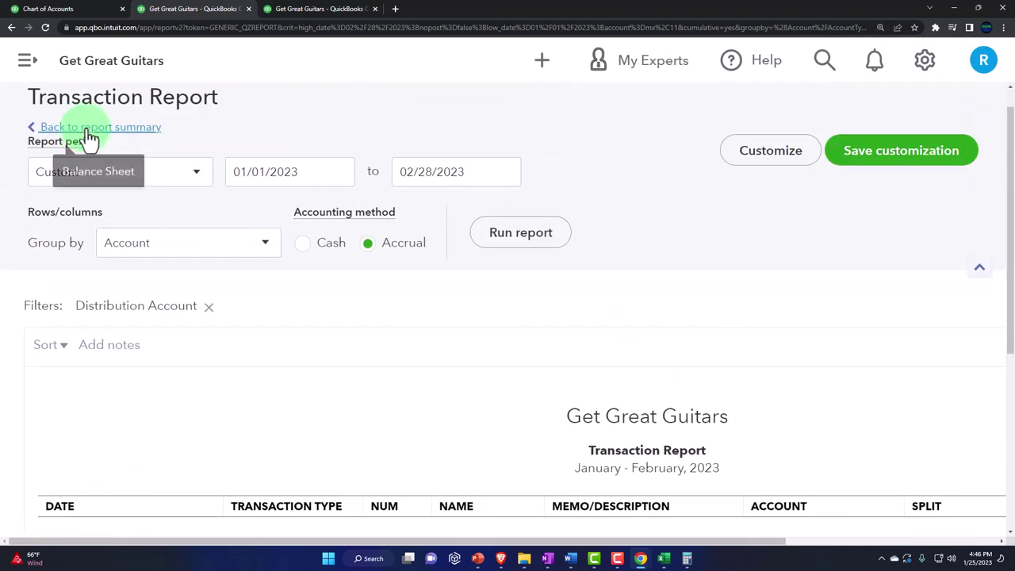
{"action": "left_click", "coordinate": [88, 133]}
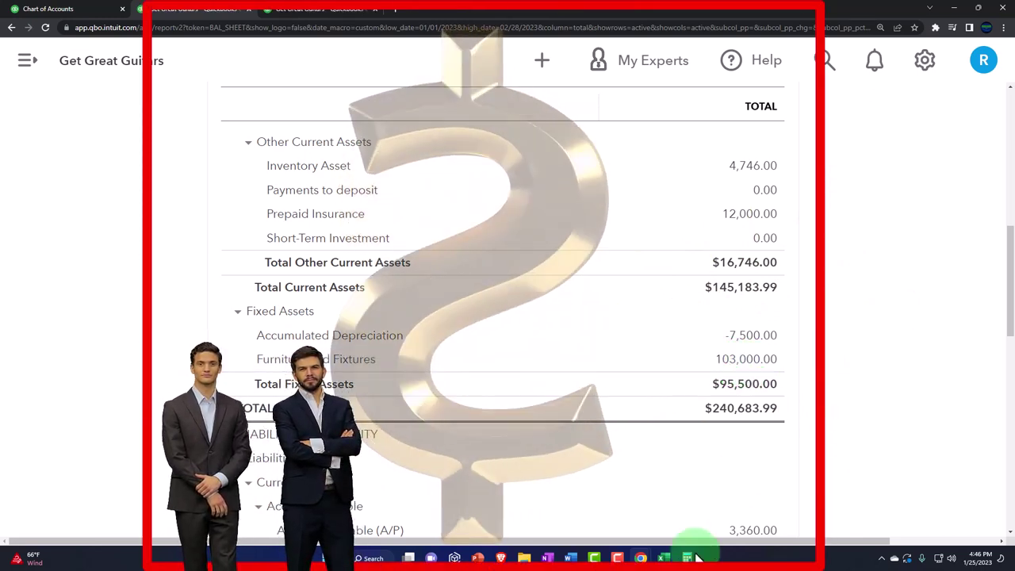
- Review the Furniture and Fixtures and Machinery and Equipment items in the Excel depreciation schedule, then switch back to the QuickBooks Online Balance Sheet
{"action": "left_click", "coordinate": [665, 558]}
{"action": "scroll", "coordinate": [194, 332], "scroll_direction": "up", "scroll_amount": 6, "text": "ctrl"}
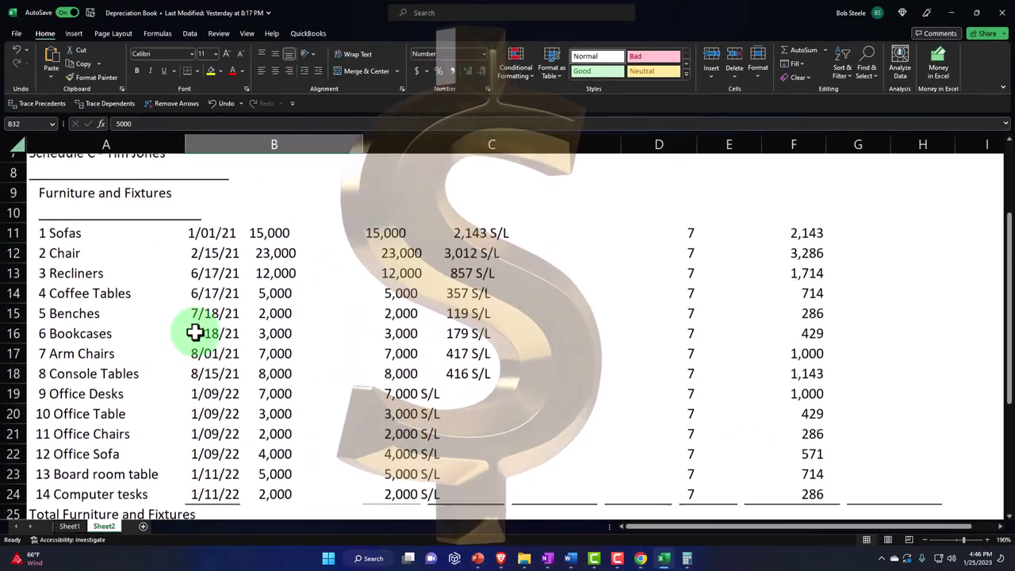
{"action": "scroll", "coordinate": [194, 333], "scroll_direction": "up", "scroll_amount": 2}
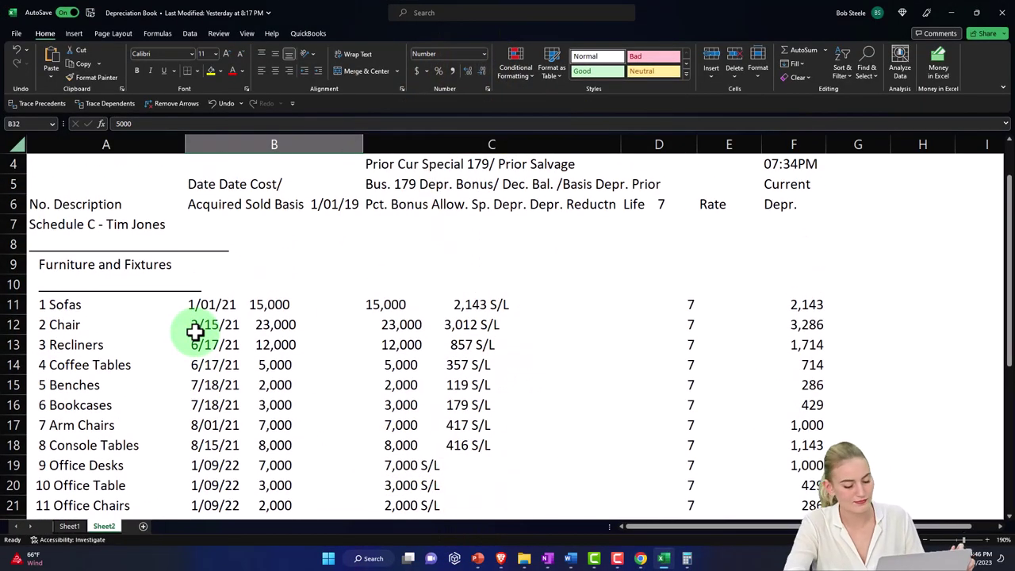
{"action": "scroll", "coordinate": [195, 333], "scroll_direction": "down", "scroll_amount": 3}
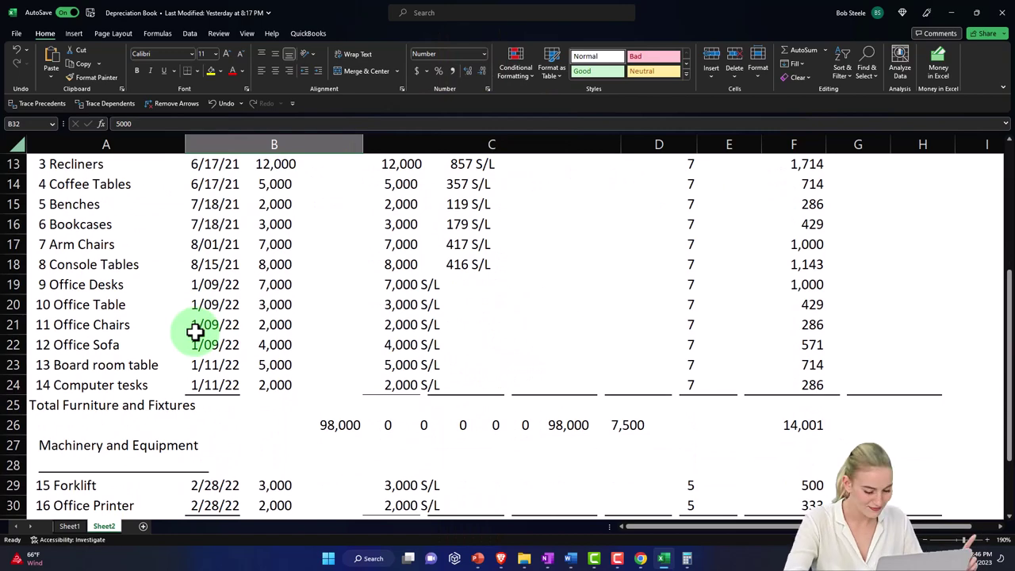
{"action": "scroll", "coordinate": [195, 333], "scroll_direction": "down", "scroll_amount": 1}
{"action": "scroll", "coordinate": [238, 396], "scroll_direction": "down", "scroll_amount": 1}
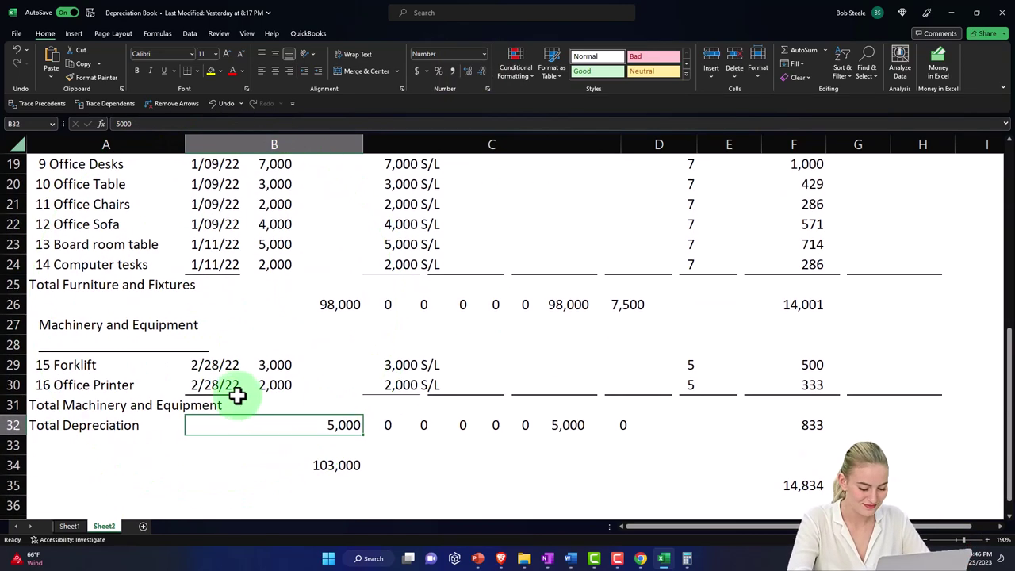
{"action": "left_click", "coordinate": [664, 560]}
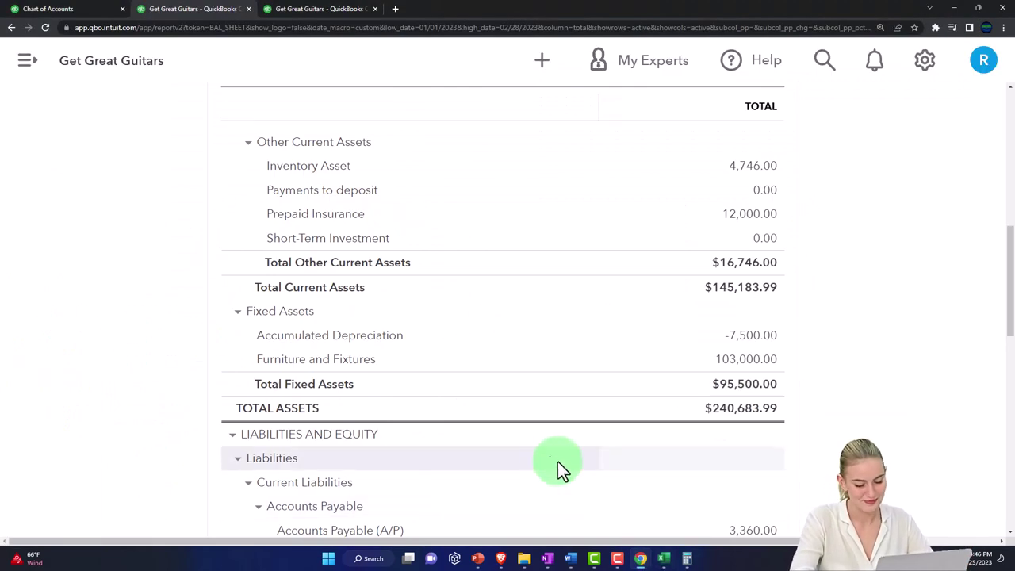
{"action": "left_click", "coordinate": [559, 83]}
{"action": "key", "text": "ctrl+minus"}
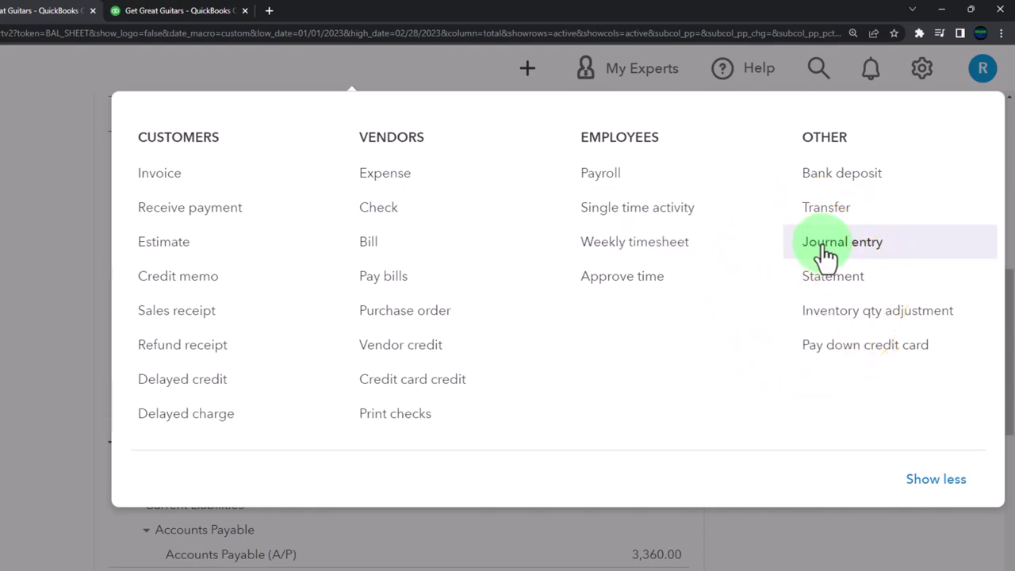
{"action": "left_click", "coordinate": [112, 98]}
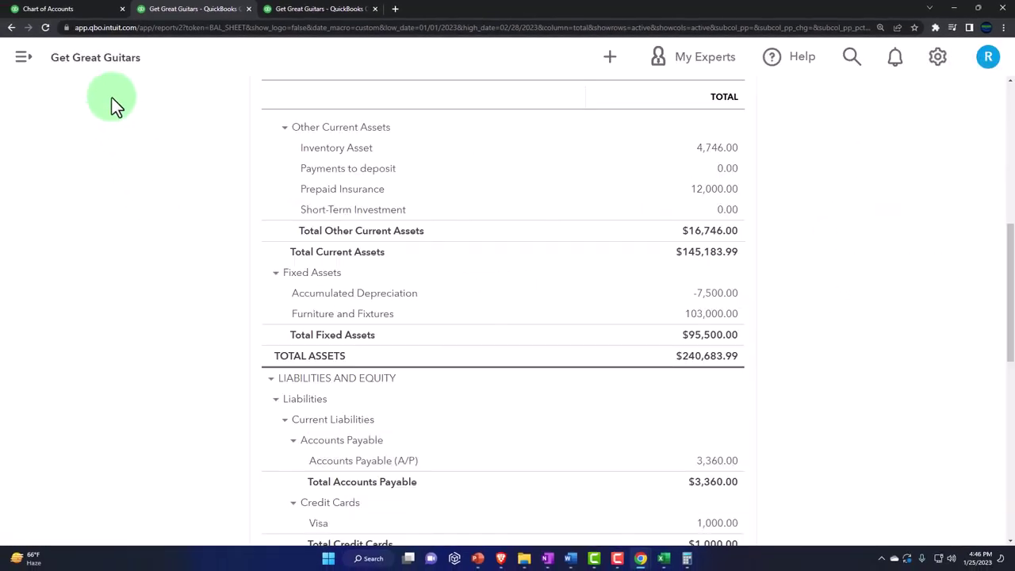
- Open the asset register of the Furniture and Fixtures account from the chart of accounts
{"action": "left_click", "coordinate": [69, 11]}
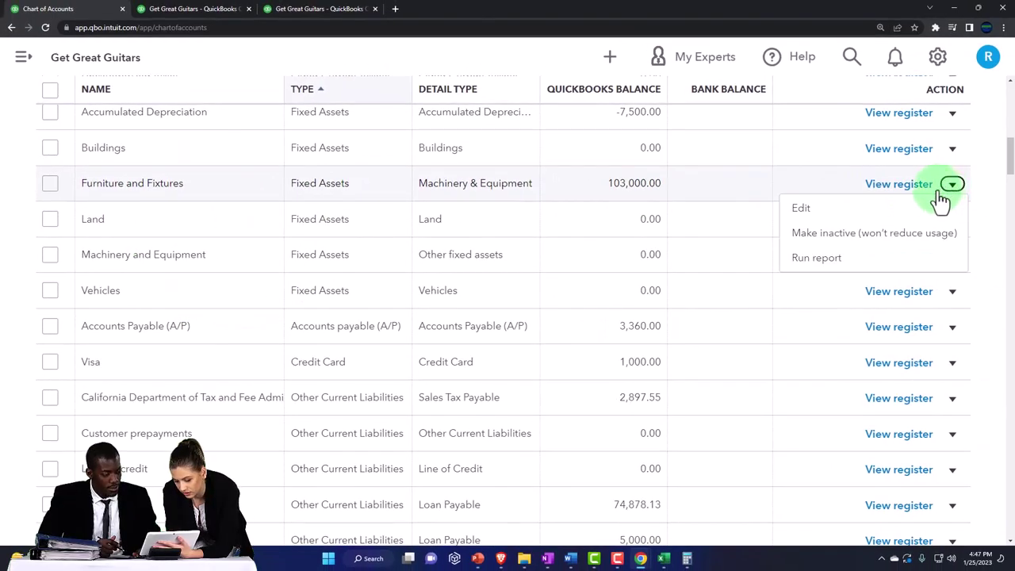
{"action": "left_click", "coordinate": [796, 210]}
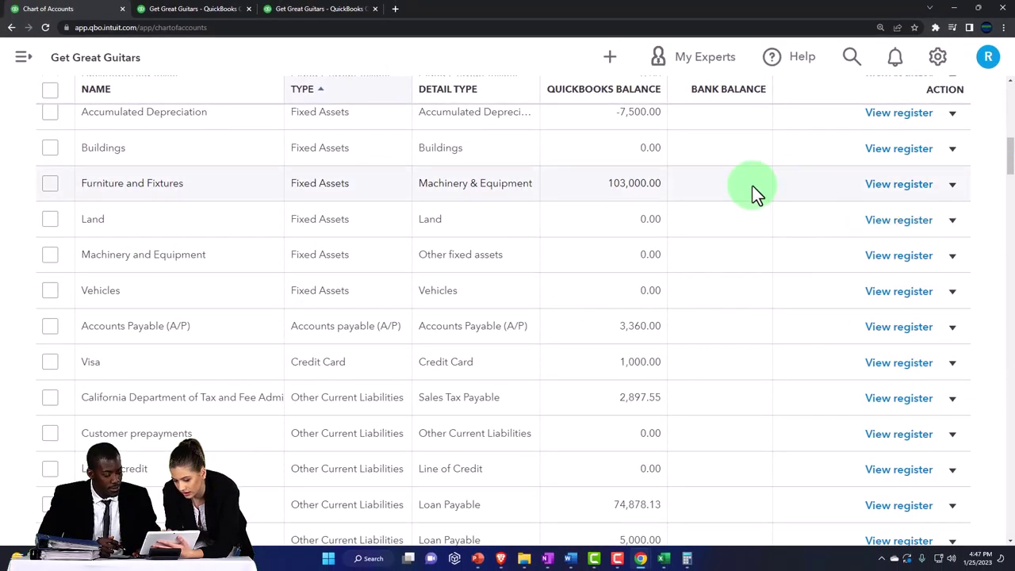
{"action": "left_click", "coordinate": [882, 187]}
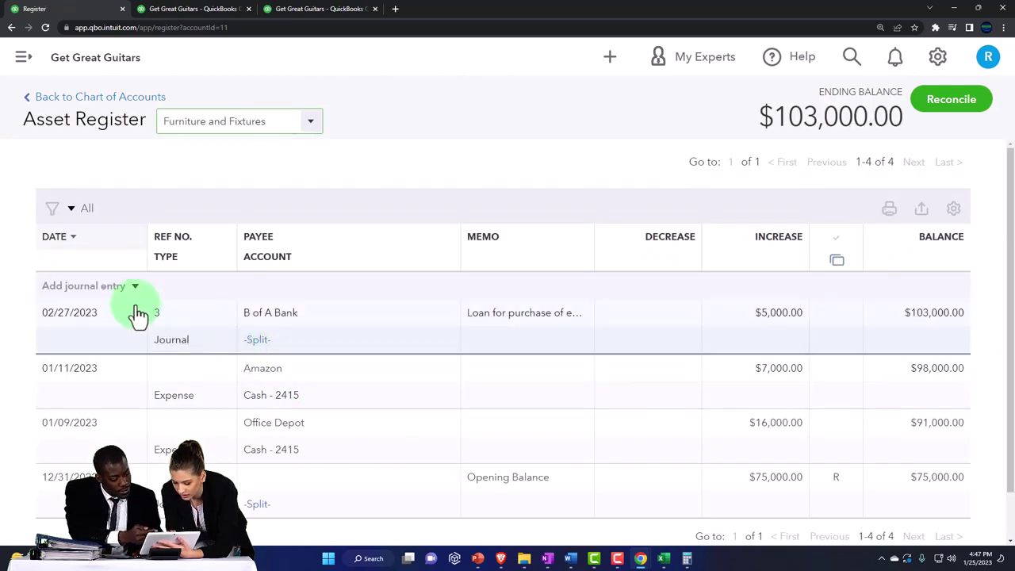
- Add a new journal entry in the Furniture and Fixtures register and date it 02/28/2023
{"action": "left_click", "coordinate": [105, 346]}
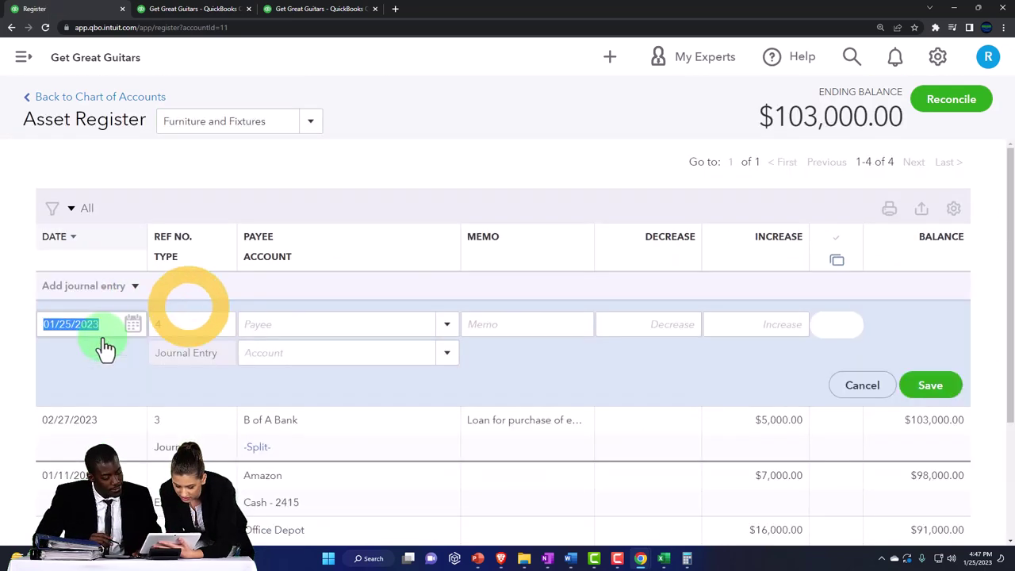
{"action": "key", "text": "Tab"}
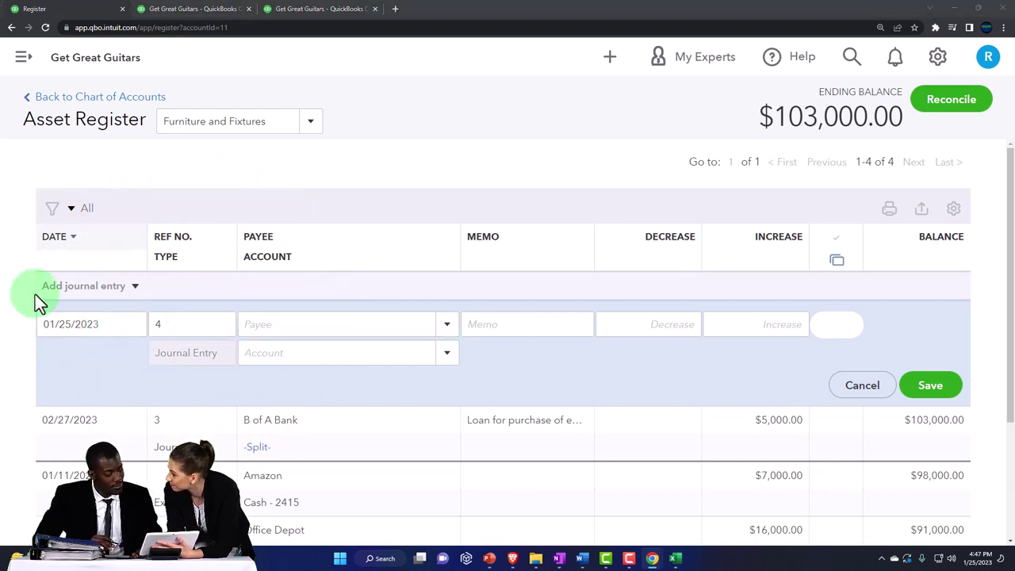
{"action": "left_click", "coordinate": [122, 324]}
{"action": "left_click", "coordinate": [123, 324]}
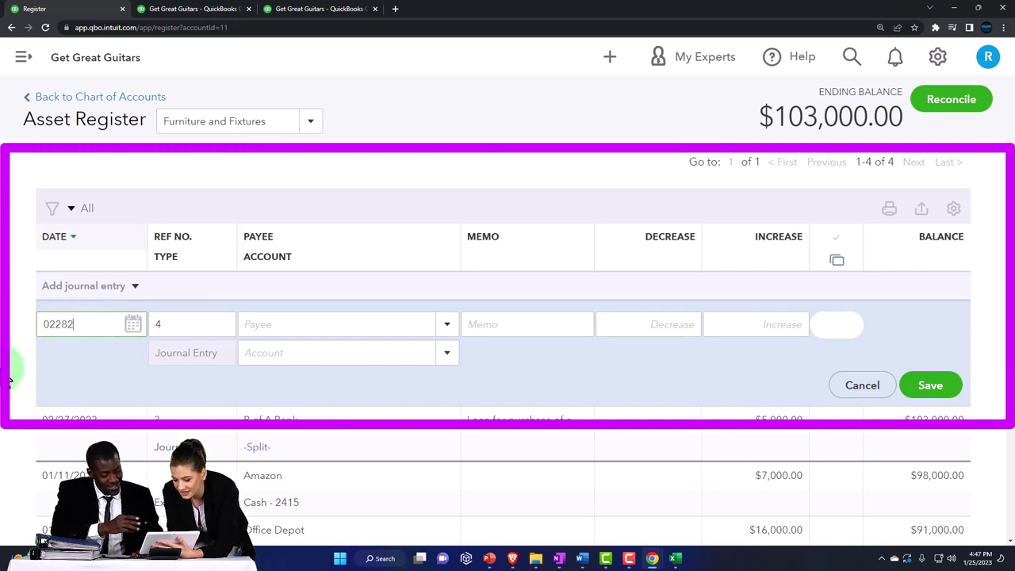
{"action": "left_click", "coordinate": [242, 306]}
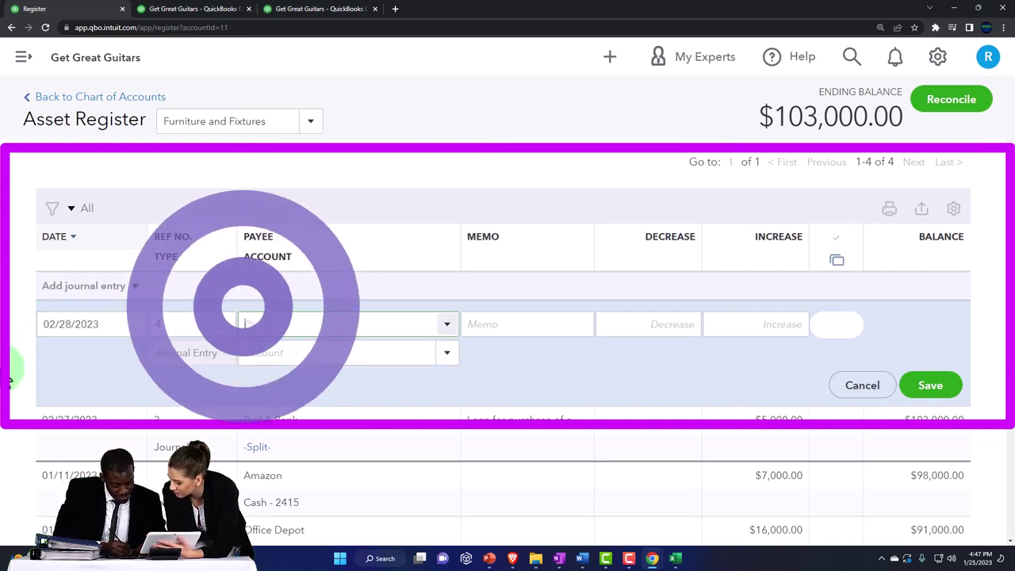
- Enter the journal entry memo "To adjust Fixed Asset categories to match sub ledger", correcting the misspelling of "categories"
{"action": "key", "text": "Tab"}
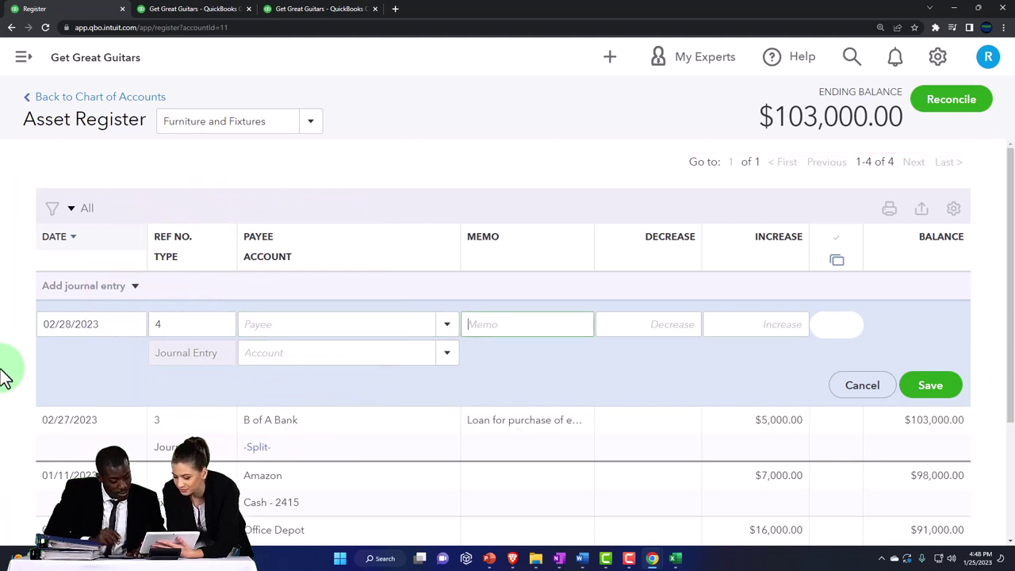
{"action": "type", "text": "To adjust"}
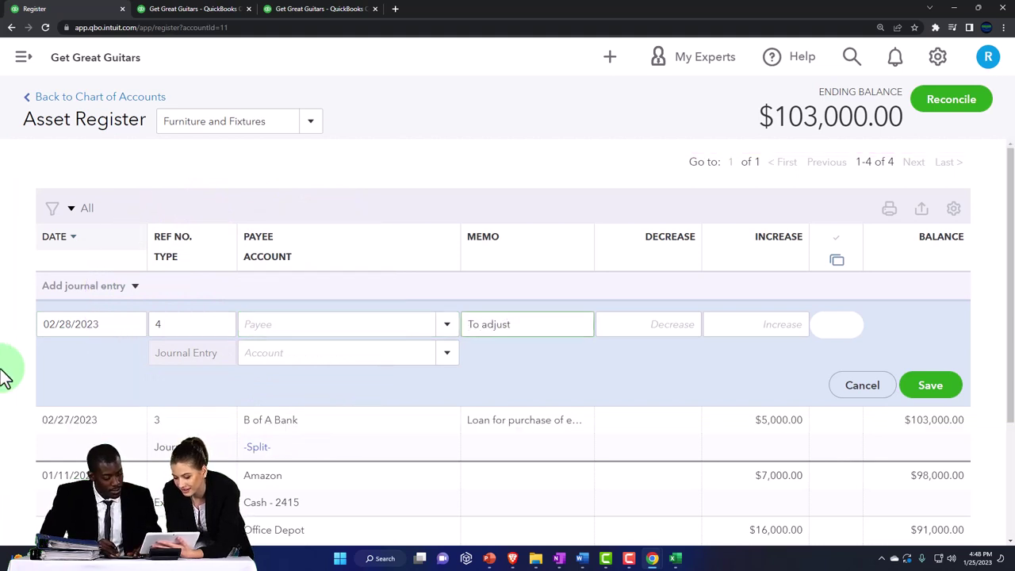
{"action": "type", "text": " Fixed Asset Ca"}
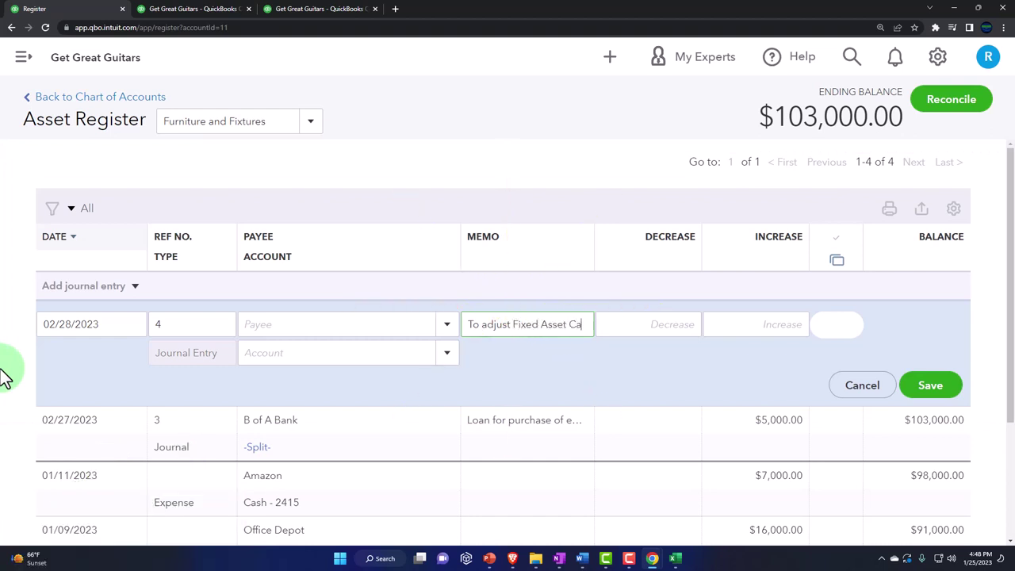
{"action": "type", "text": "tag"}
{"action": "key", "text": "BackSpace"}
{"action": "key", "text": "BackSpace"}
{"action": "key", "text": "BackSpace"}
{"action": "key", "text": "BackSpace"}
{"action": "key", "text": "BackSpace"}
{"action": "type", "text": "c"}
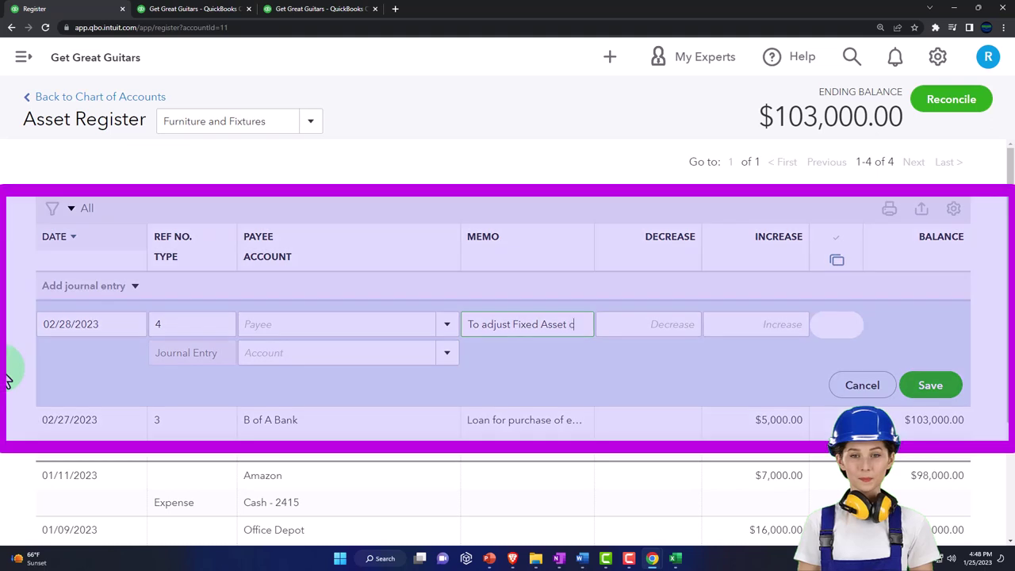
{"action": "type", "text": "atagories"}
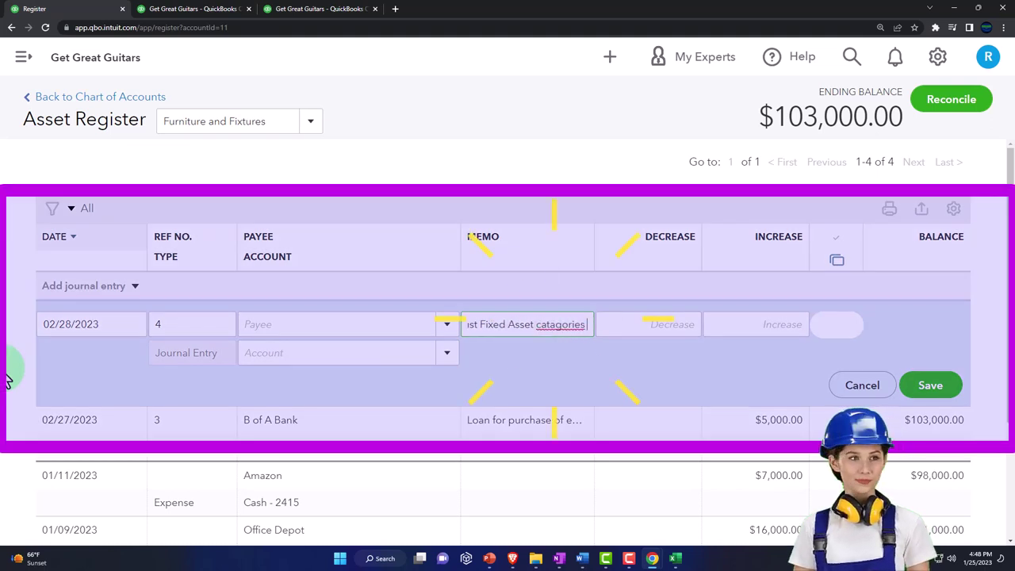
{"action": "type", "text": " to match sub ledger"}
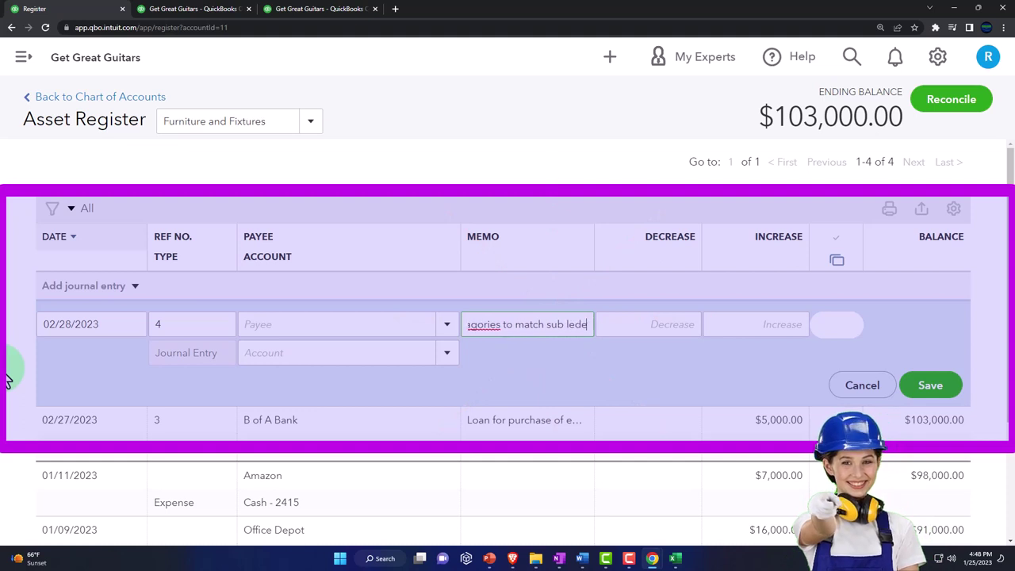
{"action": "right_click", "coordinate": [483, 324]}
{"action": "left_click", "coordinate": [507, 334]}
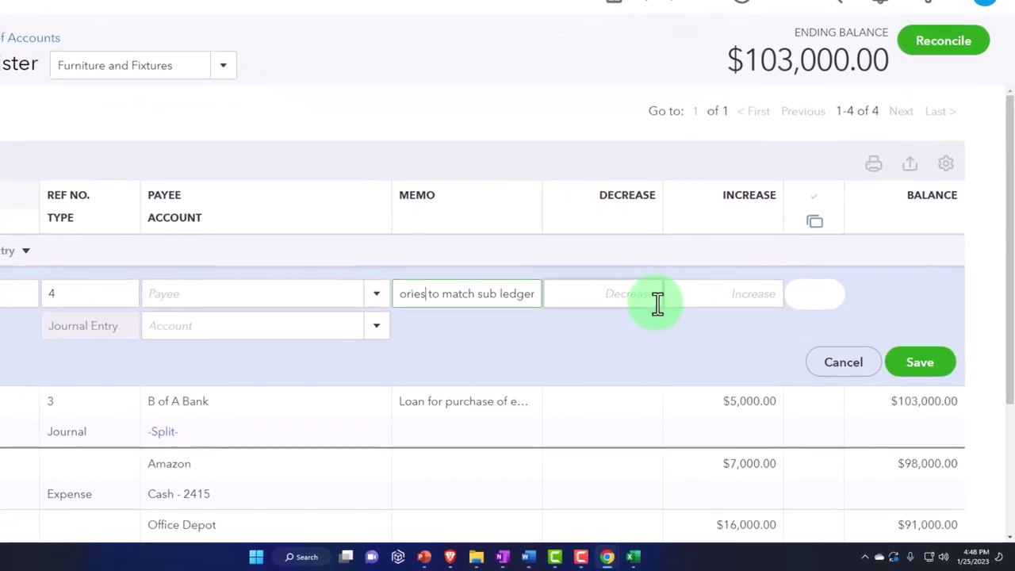
- Enter a decrease of 5,000.00 offset to the Machinery and Equipment account and save the journal entry
{"action": "left_click", "coordinate": [682, 327]}
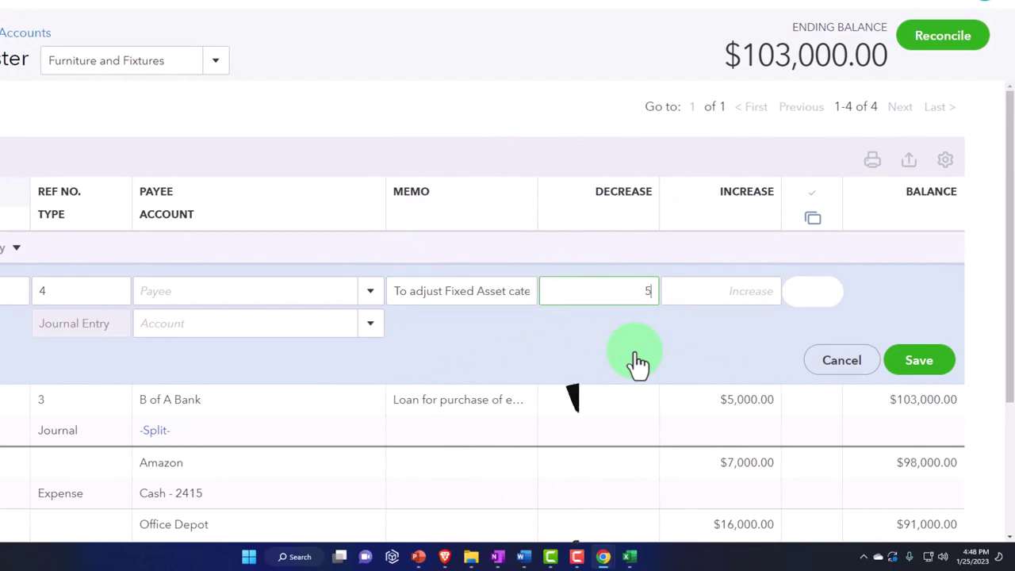
{"action": "key", "text": "Tab"}
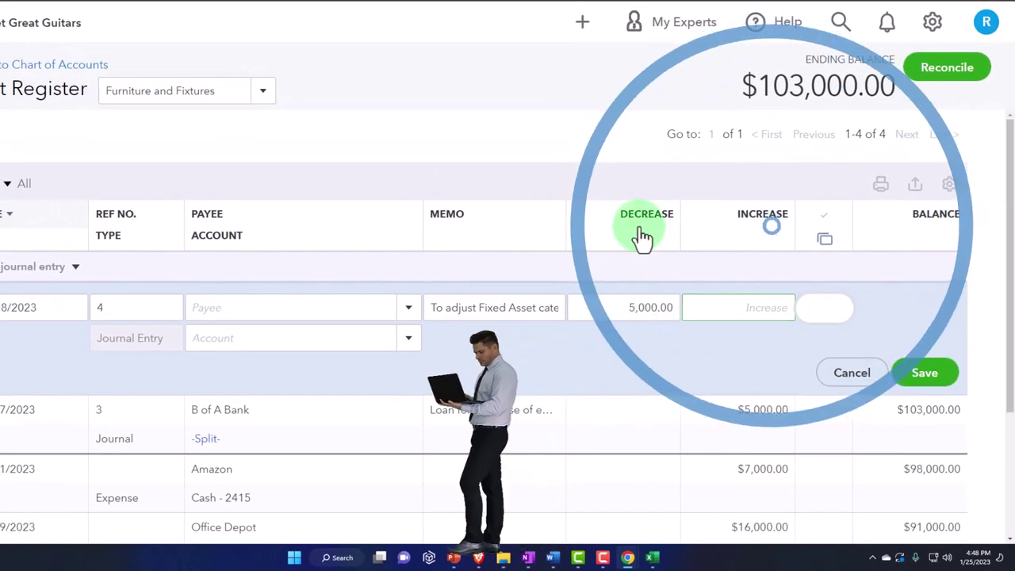
{"action": "left_click", "coordinate": [652, 557]}
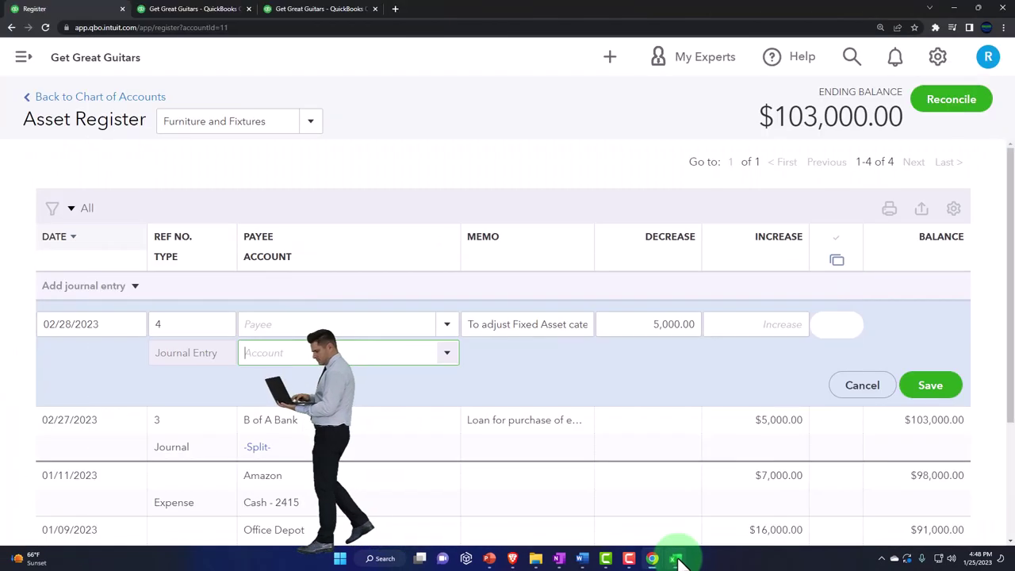
{"action": "left_click", "coordinate": [674, 558]}
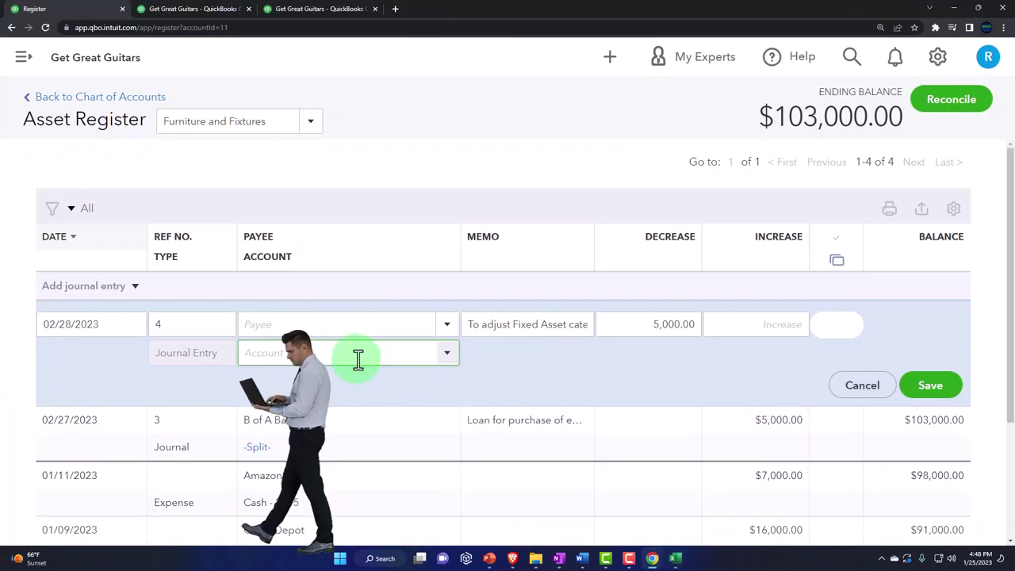
{"action": "left_click", "coordinate": [310, 352]}
{"action": "type", "text": "ma"}
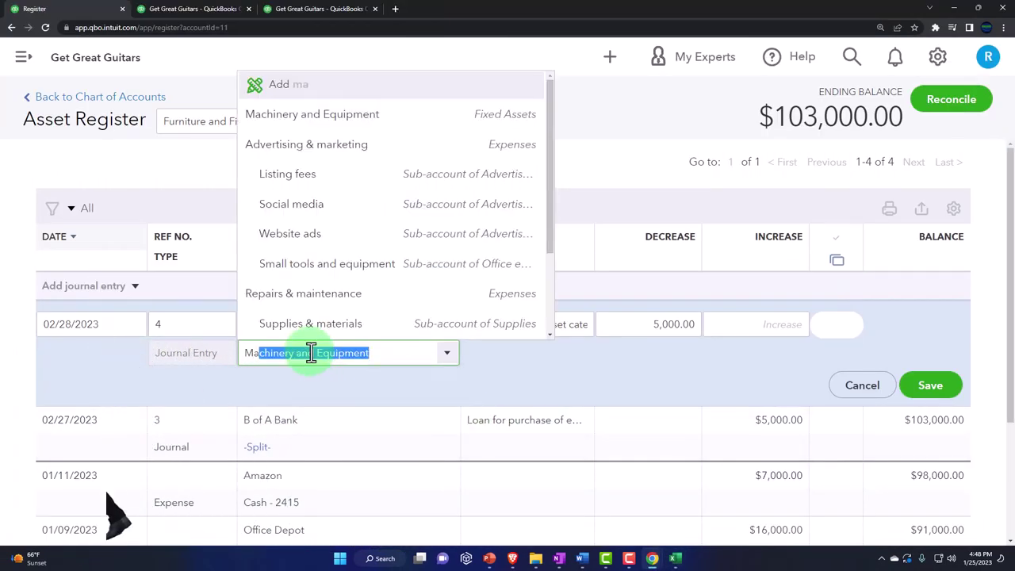
{"action": "key", "text": "Tab"}
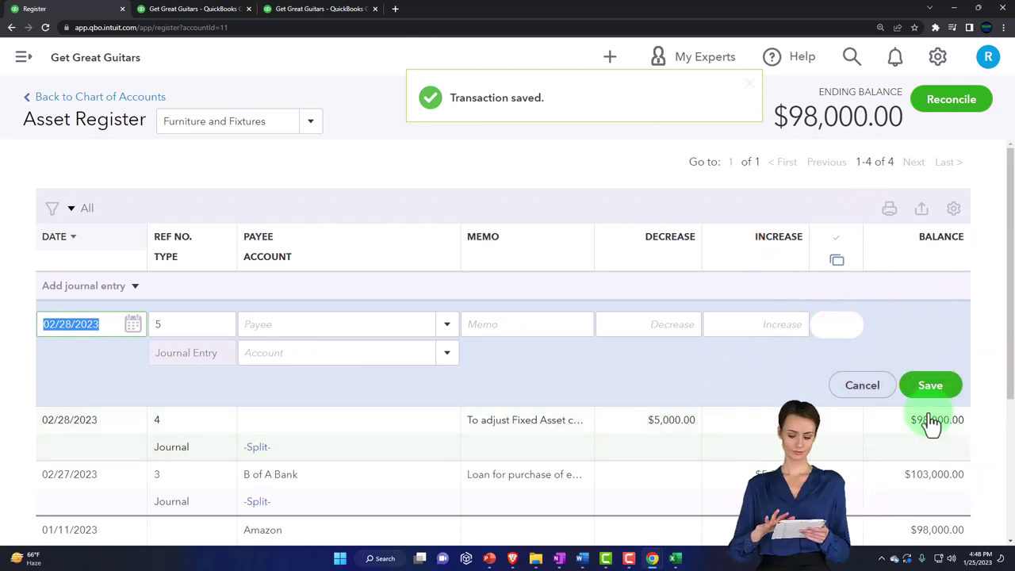
- Rerun the Balance Sheet report as of 02/28/2023 and examine its Fixed Assets section
{"action": "left_click", "coordinate": [179, 12]}
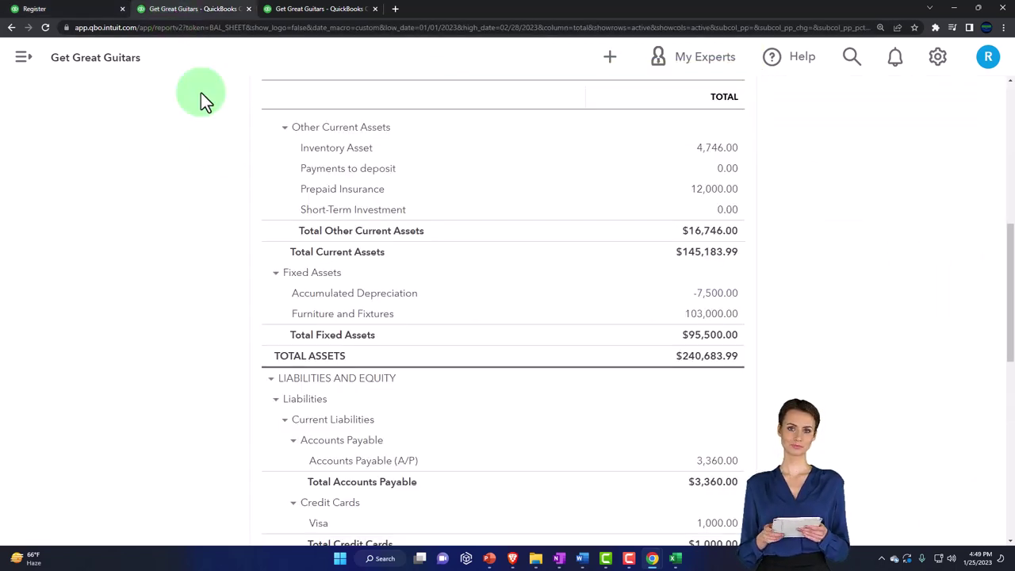
{"action": "scroll", "coordinate": [253, 333], "scroll_direction": "up", "scroll_amount": 7}
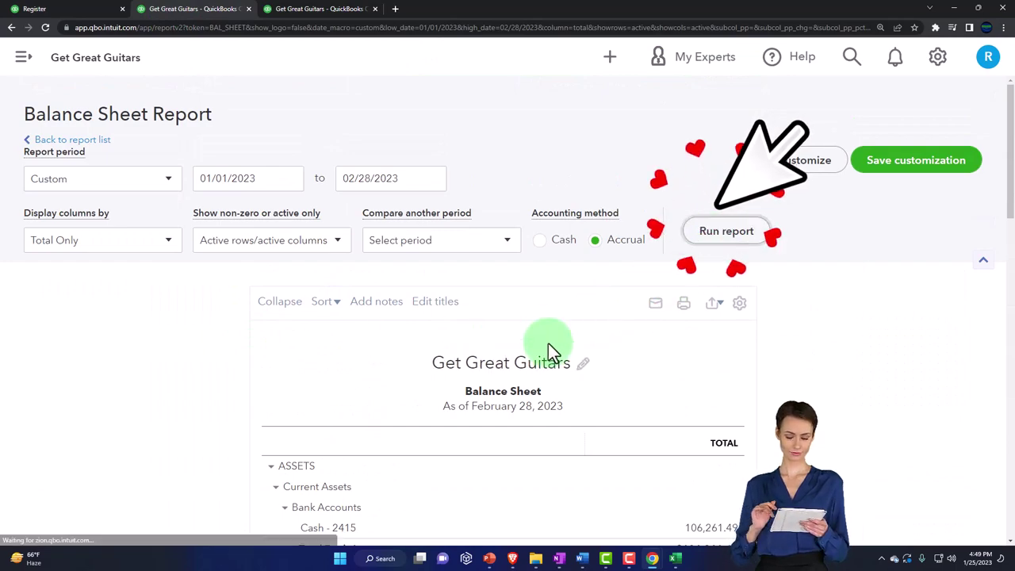
{"action": "scroll", "coordinate": [550, 344], "scroll_direction": "down", "scroll_amount": 2}
{"action": "key", "text": "ctrl+plus"}
{"action": "key", "text": "ctrl+plus"}
{"action": "key", "text": "ctrl+plus"}
{"action": "scroll", "coordinate": [552, 363], "scroll_direction": "down", "scroll_amount": 2}
{"action": "scroll", "coordinate": [552, 363], "scroll_direction": "down", "scroll_amount": 2}
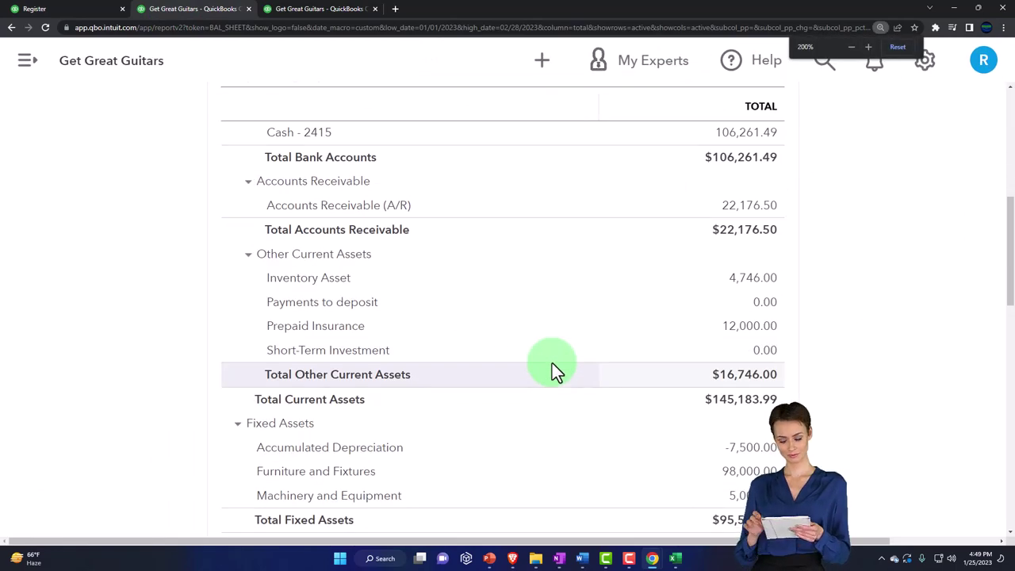
{"action": "key", "text": "ctrl+plus"}
{"action": "scroll", "coordinate": [552, 363], "scroll_direction": "down", "scroll_amount": 1}
{"action": "scroll", "coordinate": [541, 342], "scroll_direction": "down", "scroll_amount": 1}
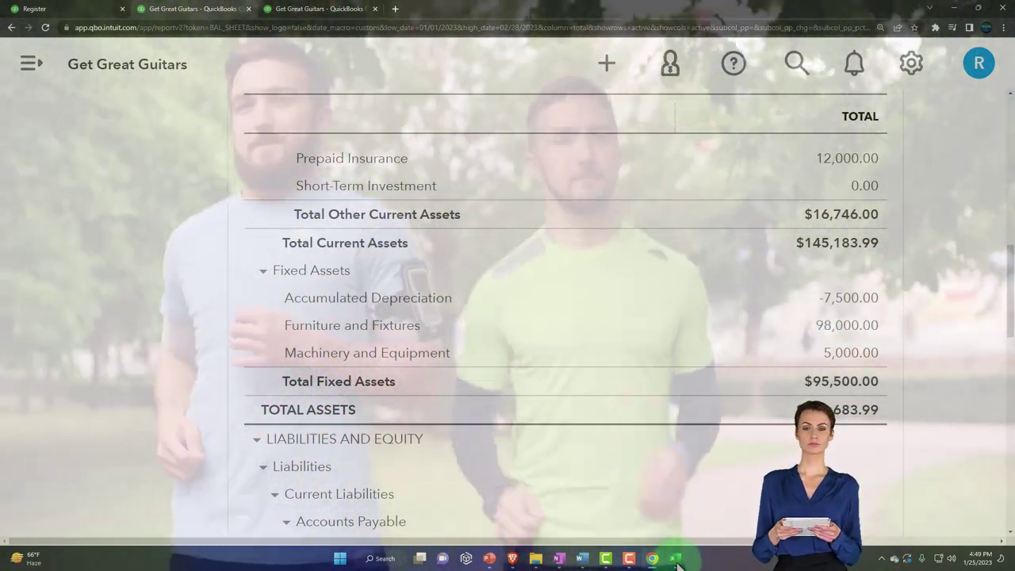
- Compare the Balance Sheet's fixed asset balances with the category totals in the Excel depreciation schedule, ending on the Balance Sheet
{"action": "left_click", "coordinate": [675, 558]}
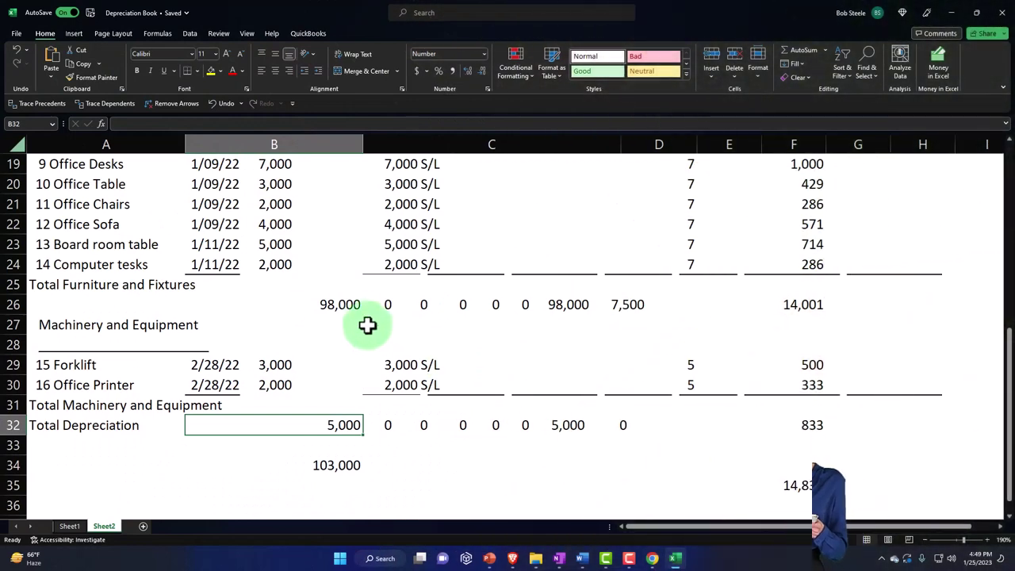
{"action": "left_click", "coordinate": [677, 559]}
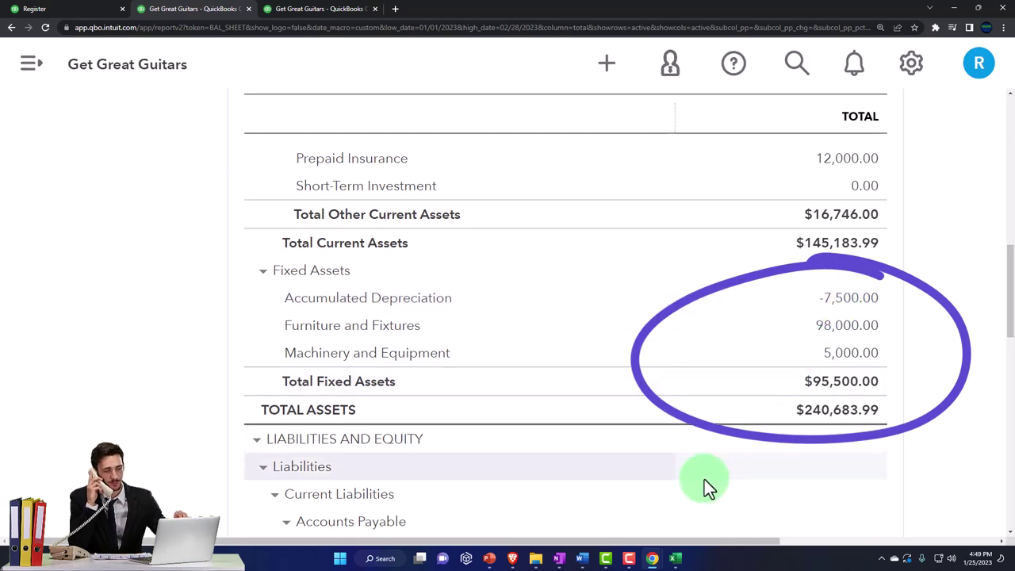
{"action": "left_click", "coordinate": [674, 558]}
{"action": "scroll", "coordinate": [244, 367], "scroll_direction": "up", "scroll_amount": 4}
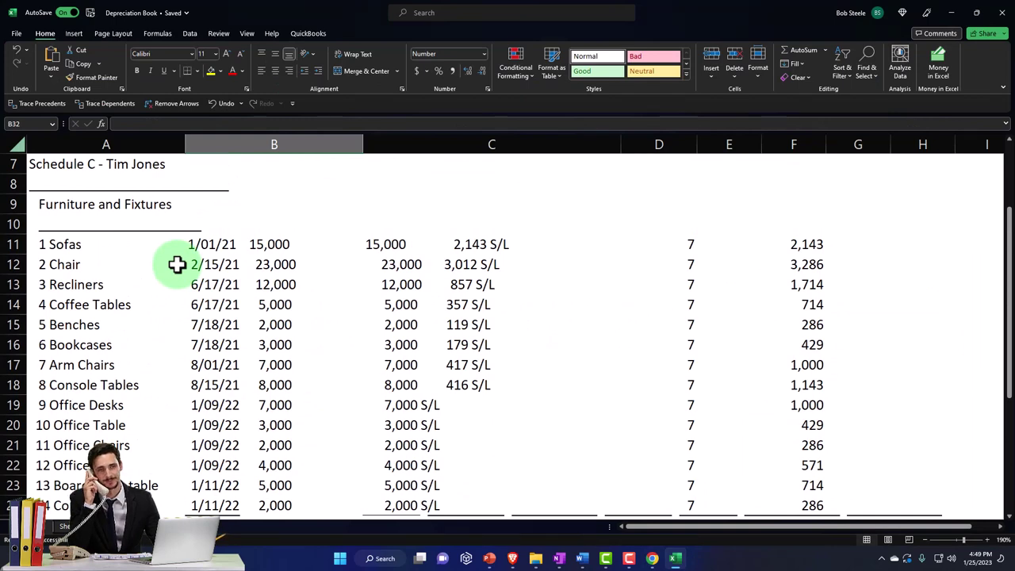
{"action": "scroll", "coordinate": [154, 219], "scroll_direction": "down", "scroll_amount": 3}
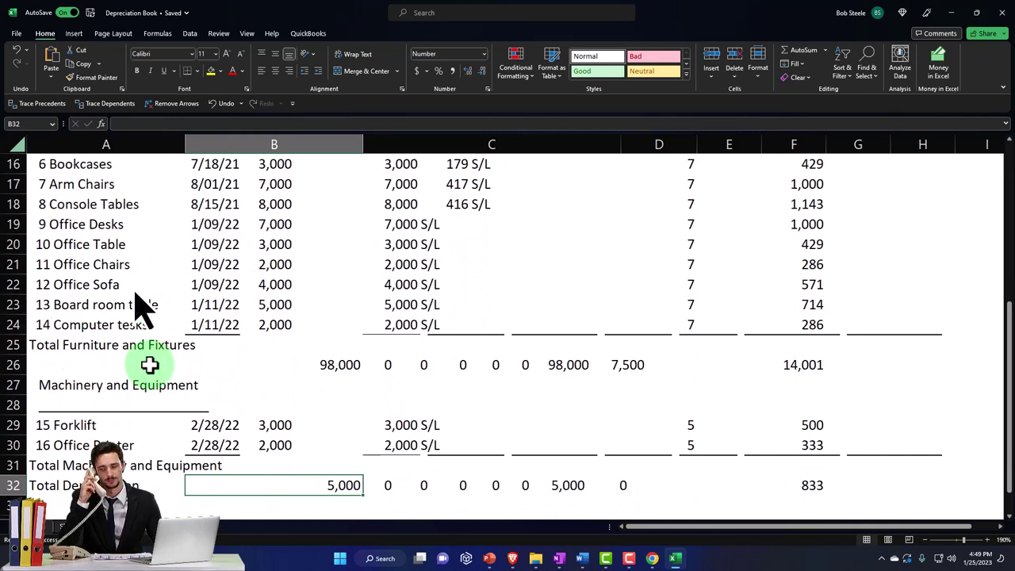
{"action": "left_click", "coordinate": [676, 559]}
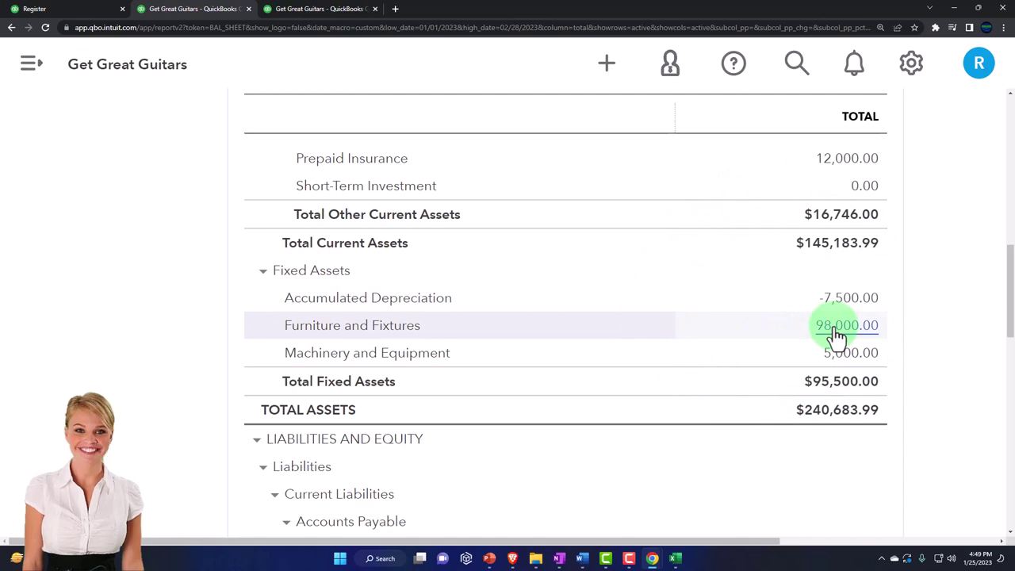
- Leave the Furniture and Fixtures register for the chart of accounts, and switch back to the Balance Sheet
{"action": "left_click", "coordinate": [36, 9]}
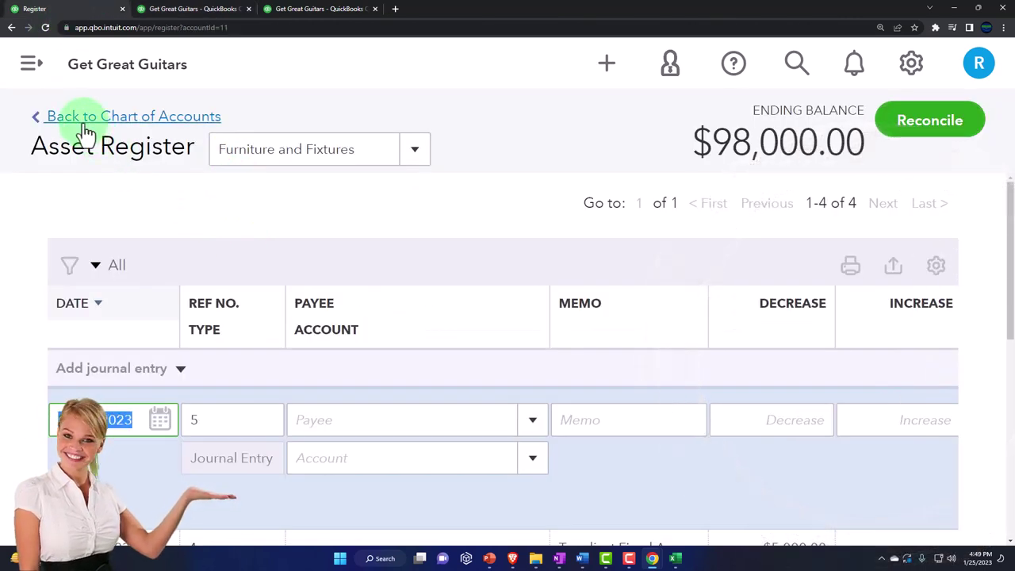
{"action": "left_click", "coordinate": [85, 119]}
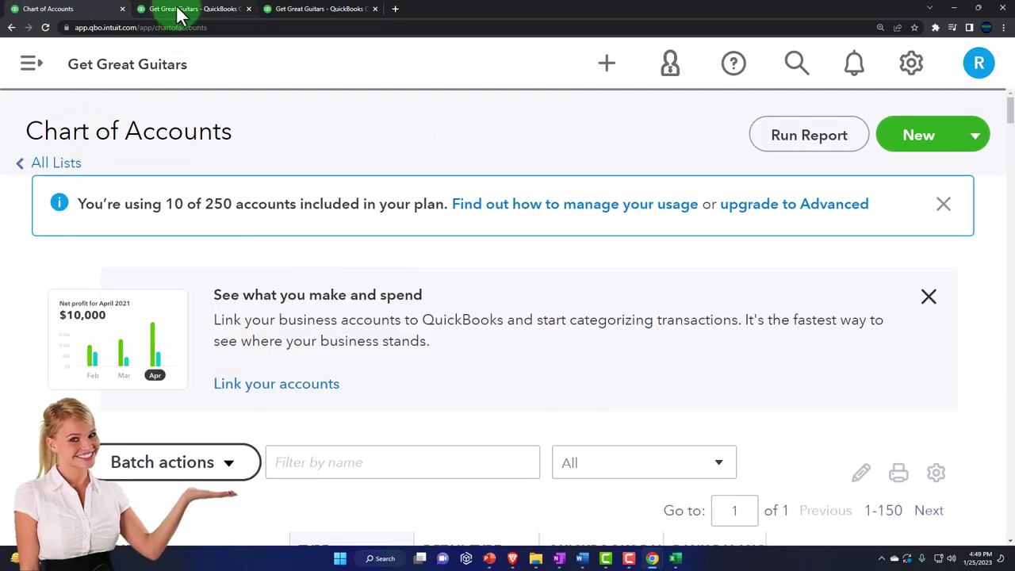
{"action": "left_click", "coordinate": [178, 10]}
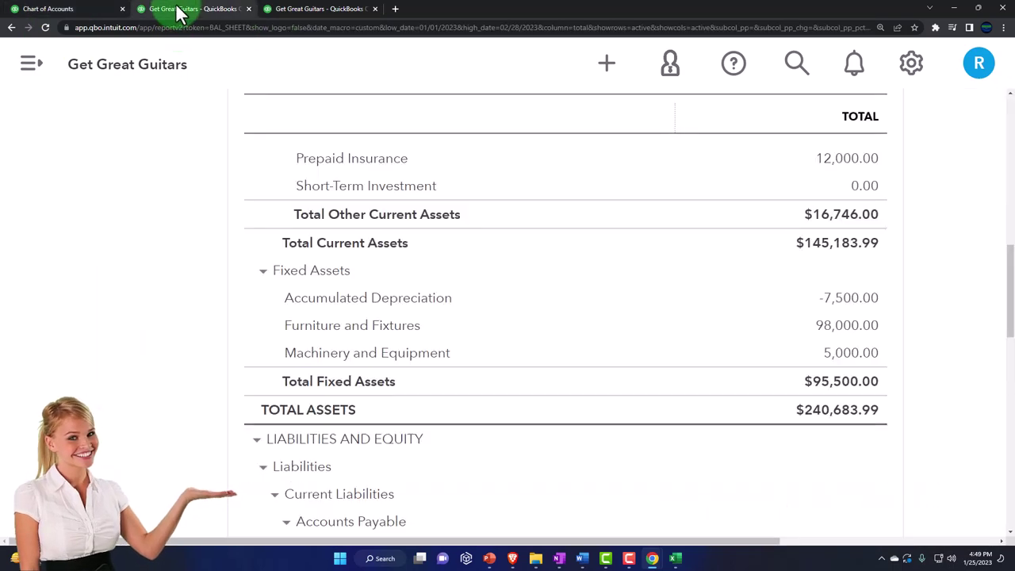
- Inspect the Furniture and Fixtures transactions and the 02/28/2023 adjusting journal entry, then return to the Balance Sheet summary
{"action": "left_click", "coordinate": [854, 324]}
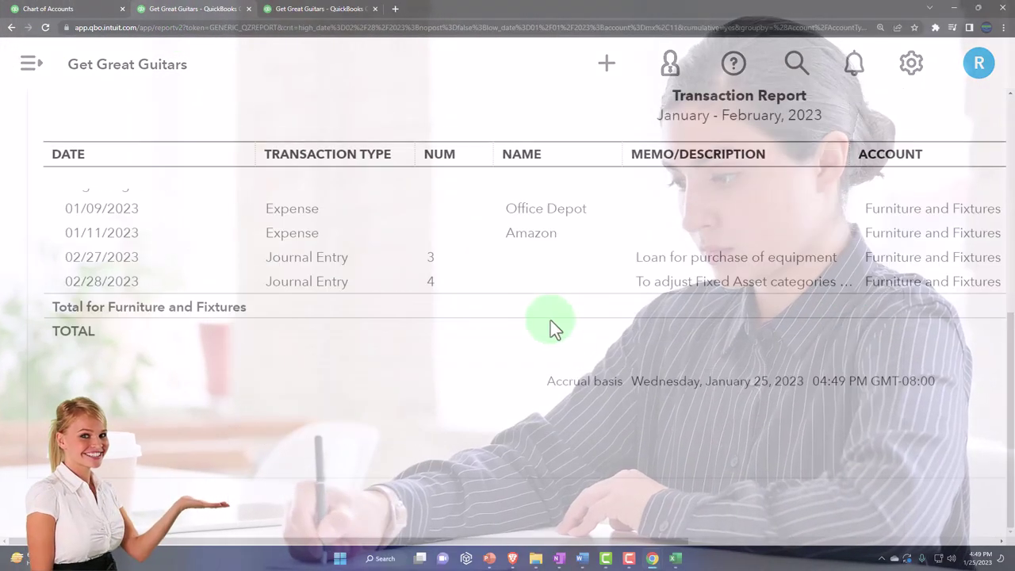
{"action": "key", "text": "ctrl+minus"}
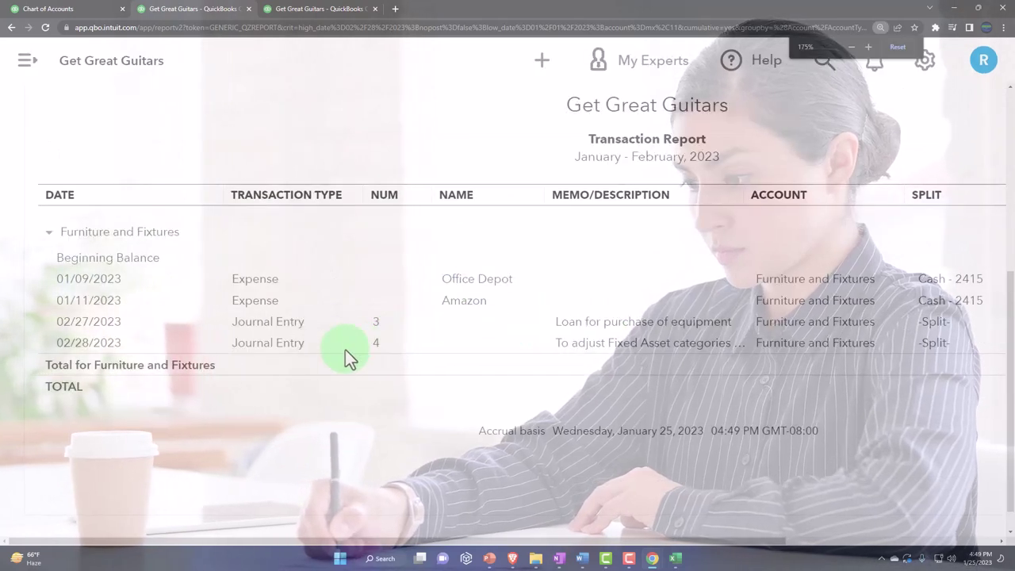
{"action": "key", "text": "ctrl+minus"}
{"action": "key", "text": "ctrl+minus"}
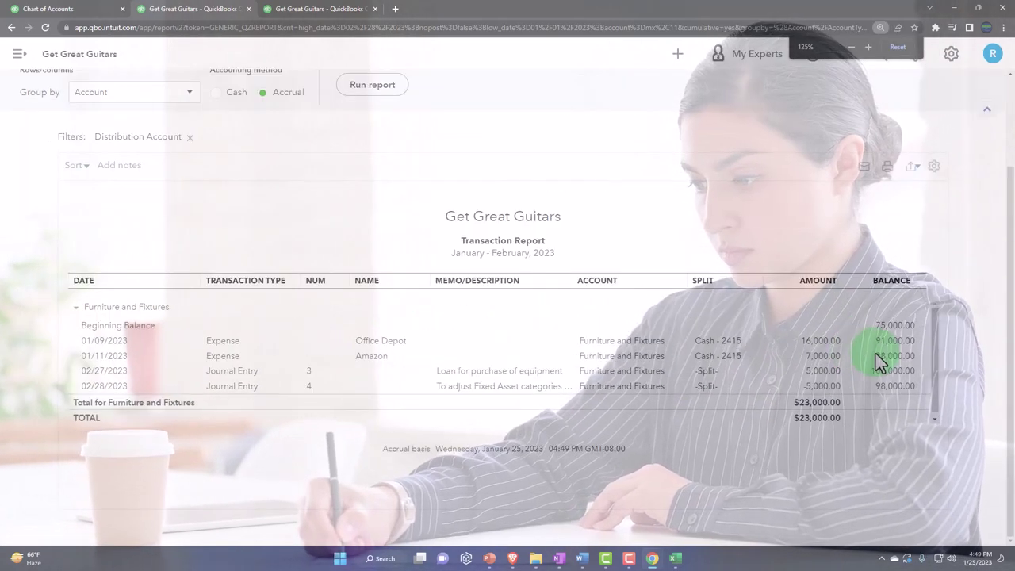
{"action": "left_click", "coordinate": [832, 394]}
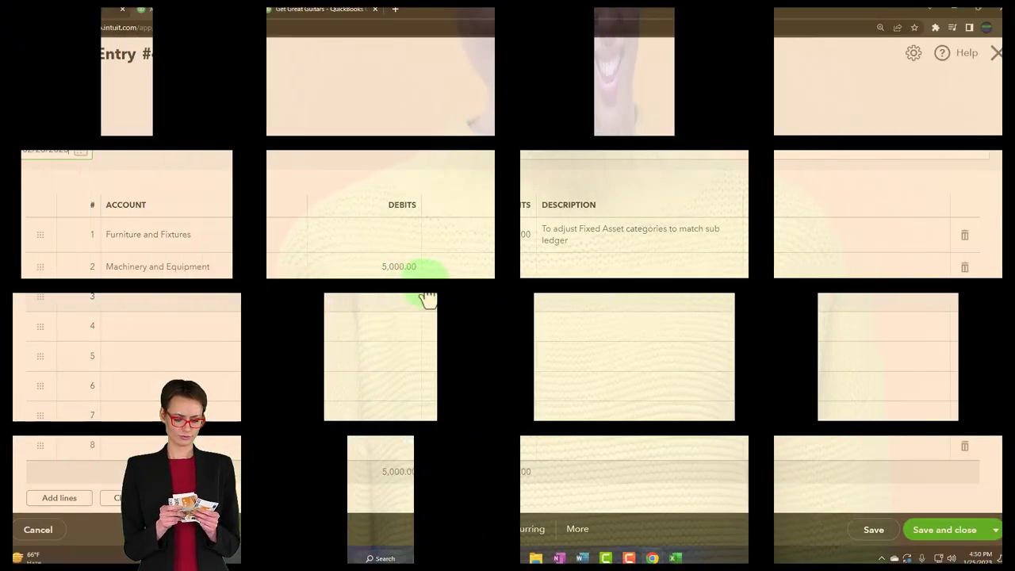
{"action": "left_click", "coordinate": [997, 55]}
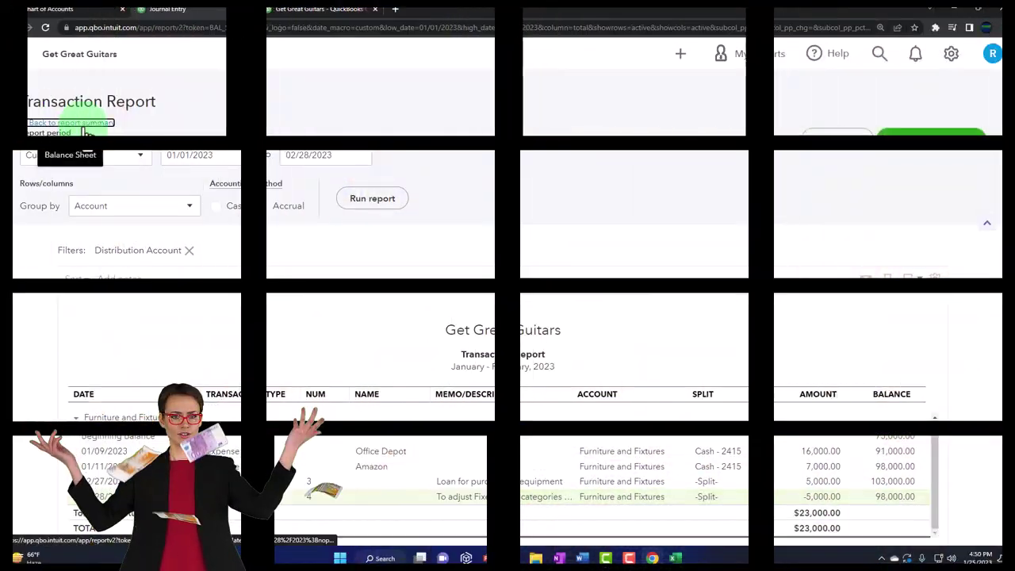
{"action": "left_click", "coordinate": [100, 137]}
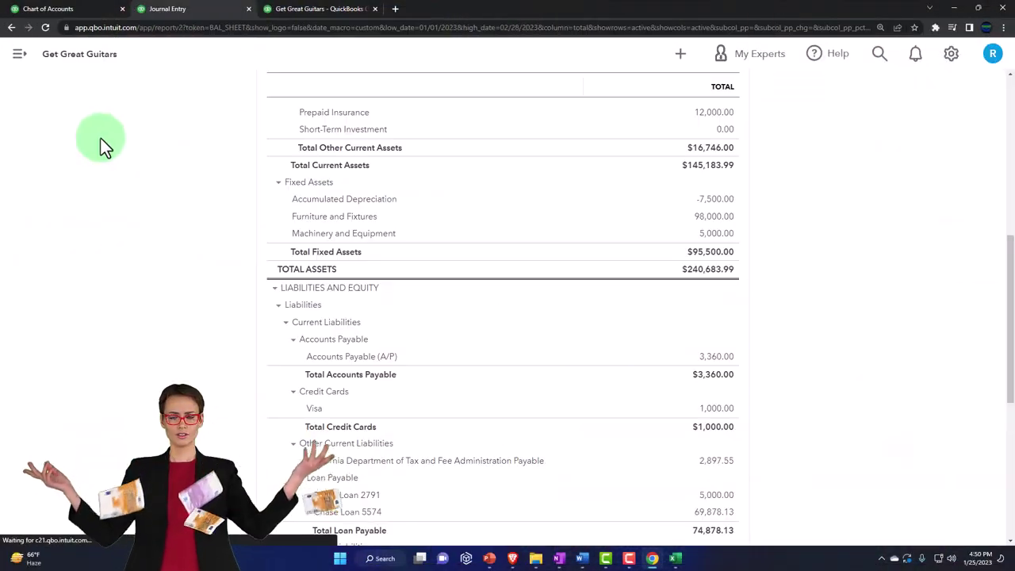
- Review the fixed asset accounts in the chart of accounts
{"action": "left_click", "coordinate": [77, 10]}
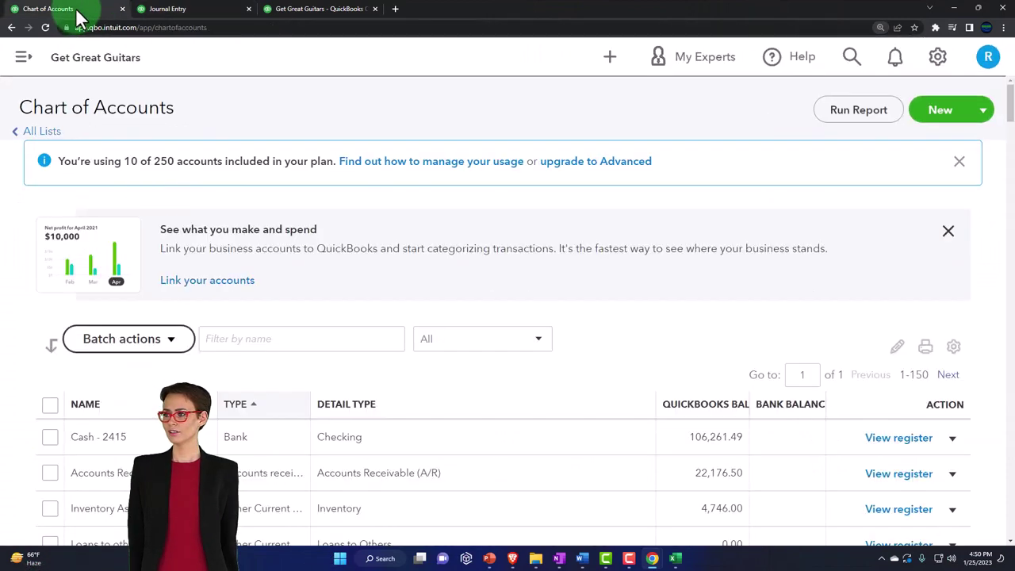
{"action": "scroll", "coordinate": [250, 298], "scroll_direction": "down", "scroll_amount": 3}
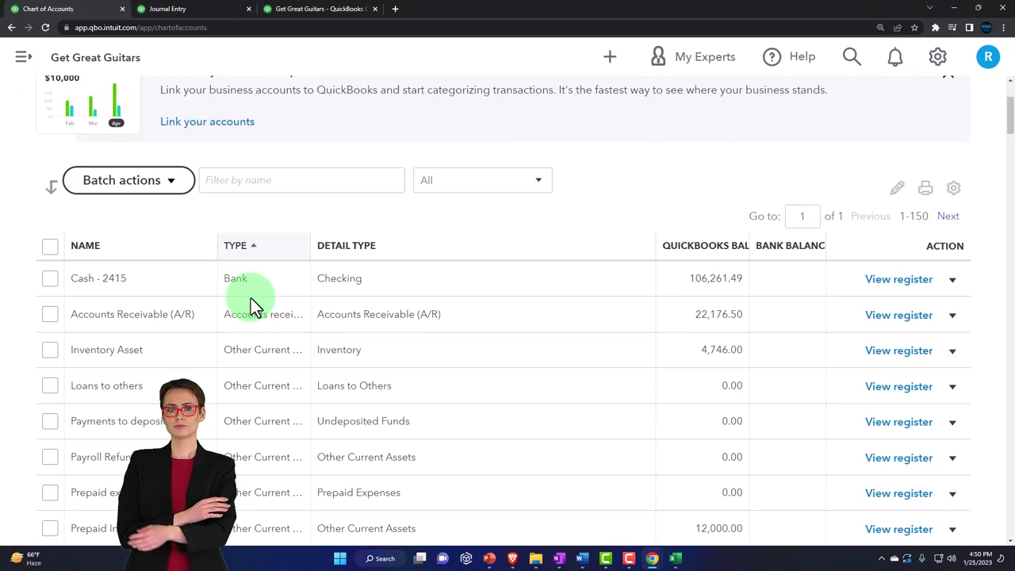
{"action": "scroll", "coordinate": [250, 298], "scroll_direction": "down", "scroll_amount": 3}
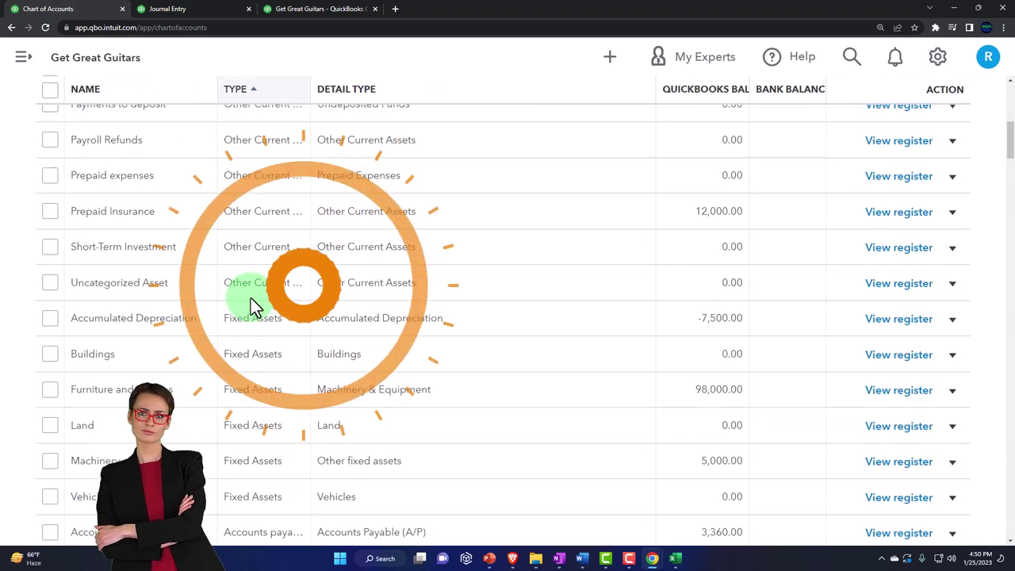
{"action": "scroll", "coordinate": [250, 301], "scroll_direction": "down", "scroll_amount": 1}
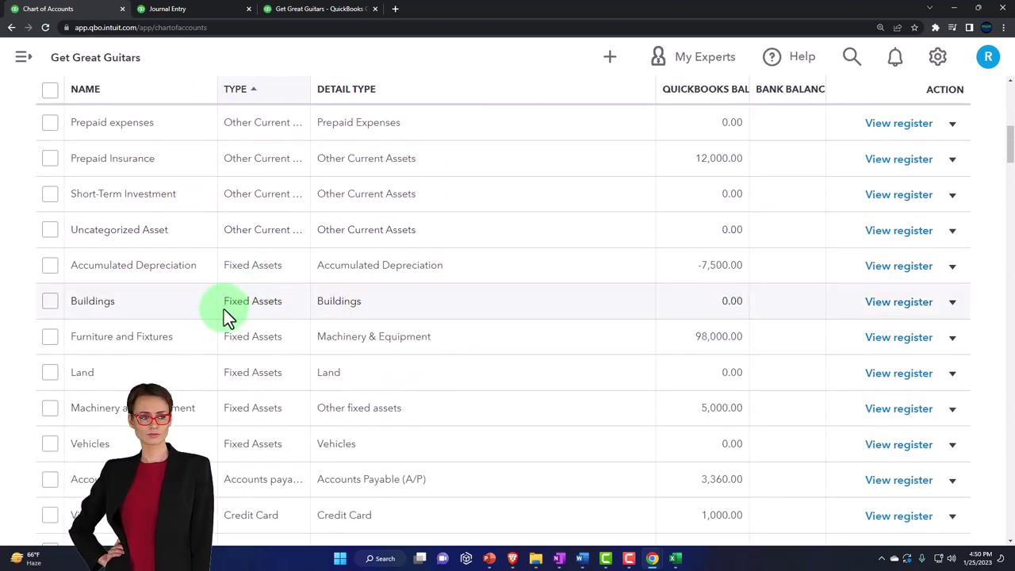
- Edit the Accumulated Depreciation account so it is saved under Furniture and Fixtures
{"action": "scroll", "coordinate": [223, 309], "scroll_direction": "down", "scroll_amount": 1}
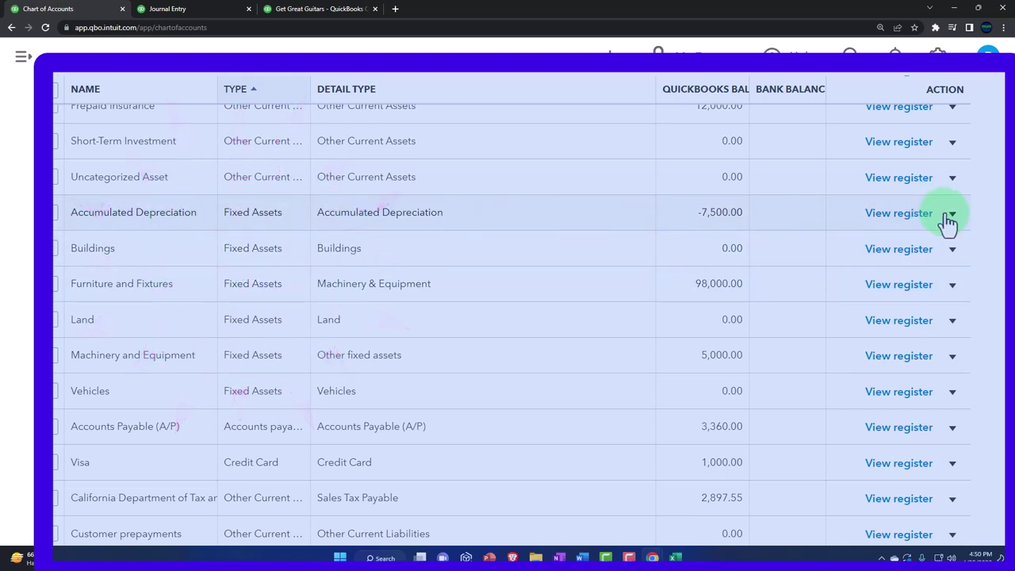
{"action": "left_click", "coordinate": [854, 237]}
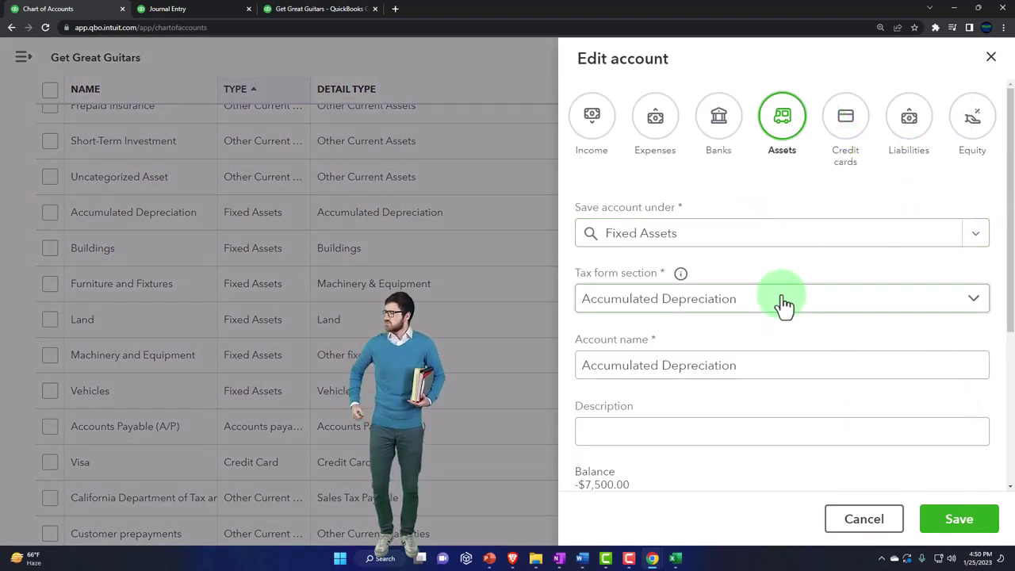
{"action": "left_click", "coordinate": [609, 306]}
{"action": "left_click", "coordinate": [754, 365]}
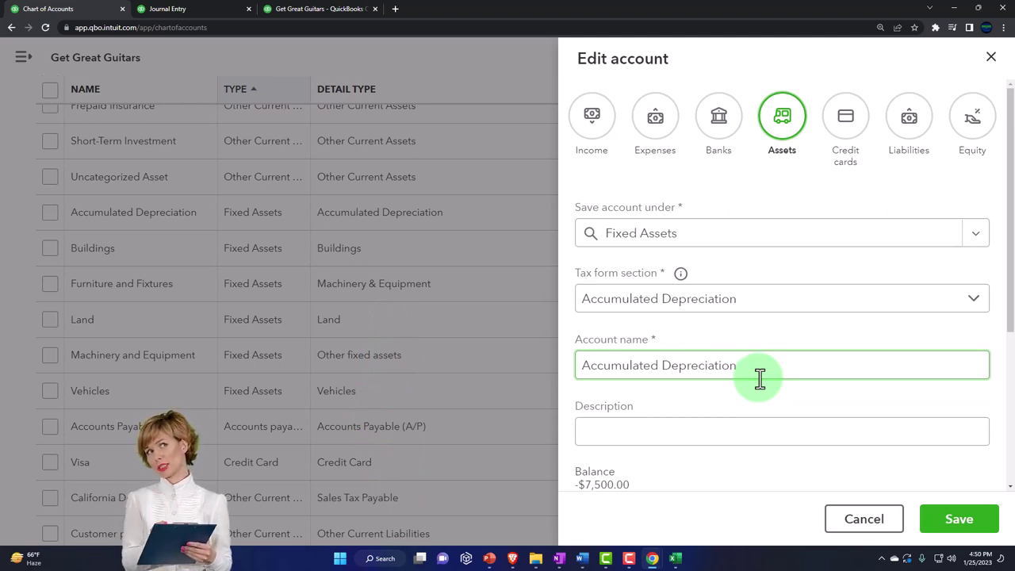
{"action": "scroll", "coordinate": [759, 378], "scroll_direction": "down", "scroll_amount": 2}
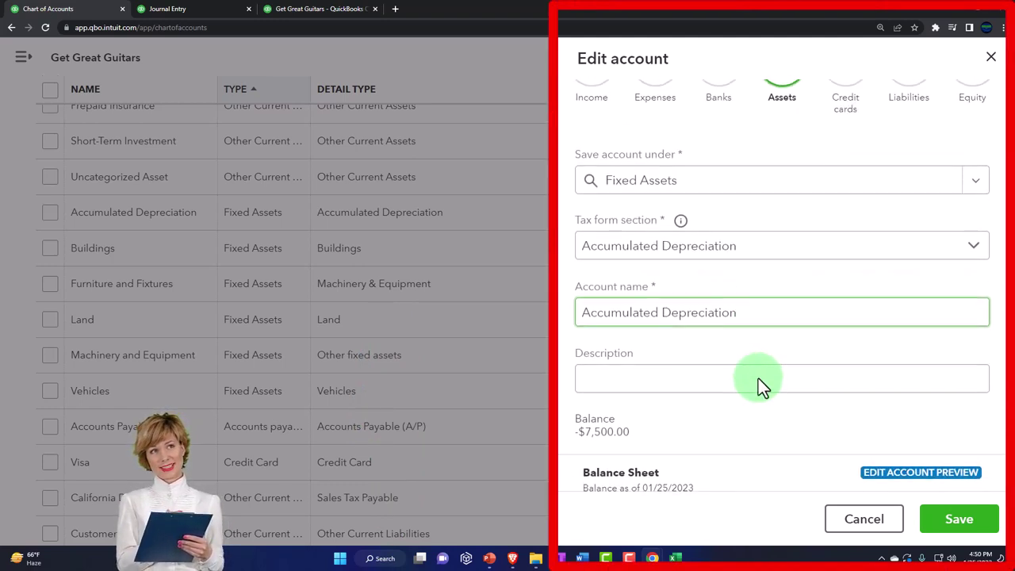
{"action": "left_click", "coordinate": [798, 186]}
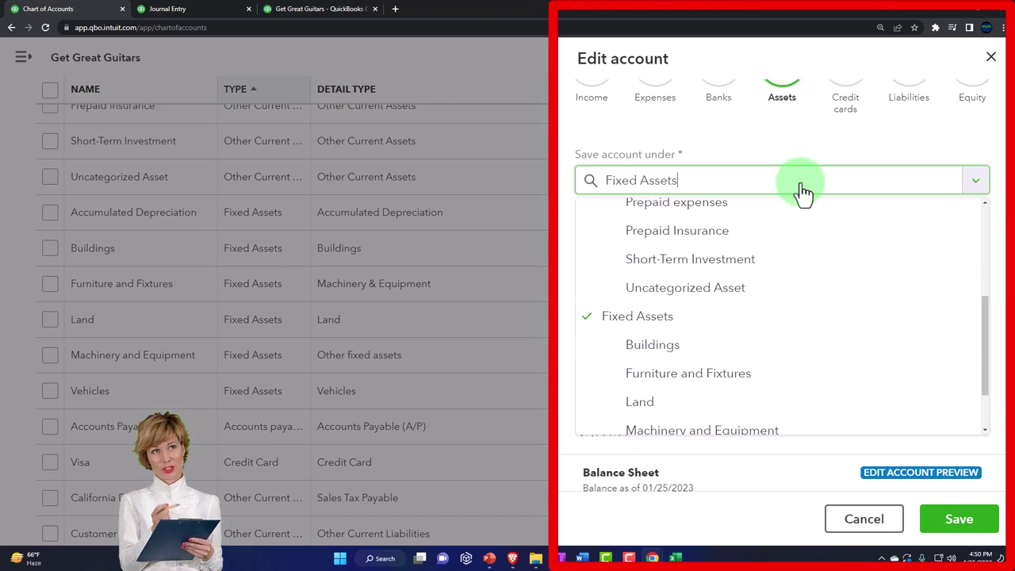
{"action": "left_click", "coordinate": [783, 372]}
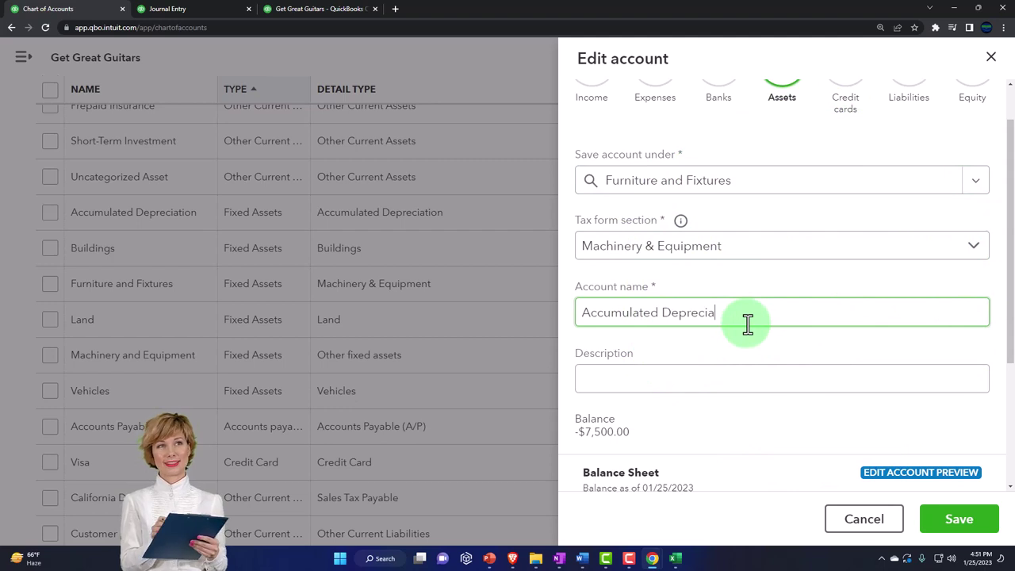
- Rename the Accumulated Depreciation account to "Acc Depre. - Furniture & Fixture" and save the account changes
{"action": "key", "text": "BackSpace"}
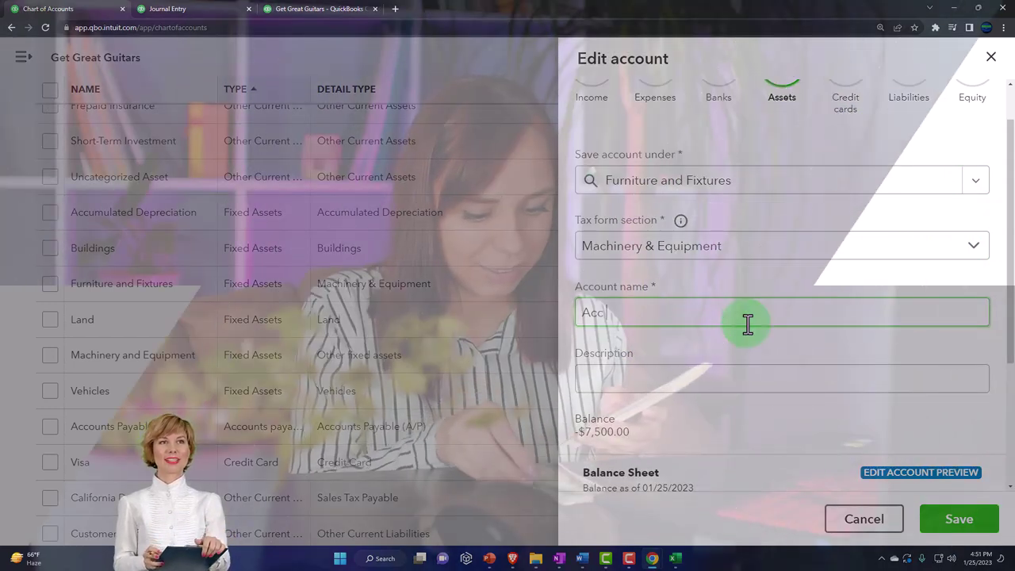
{"action": "type", "text": "Der"}
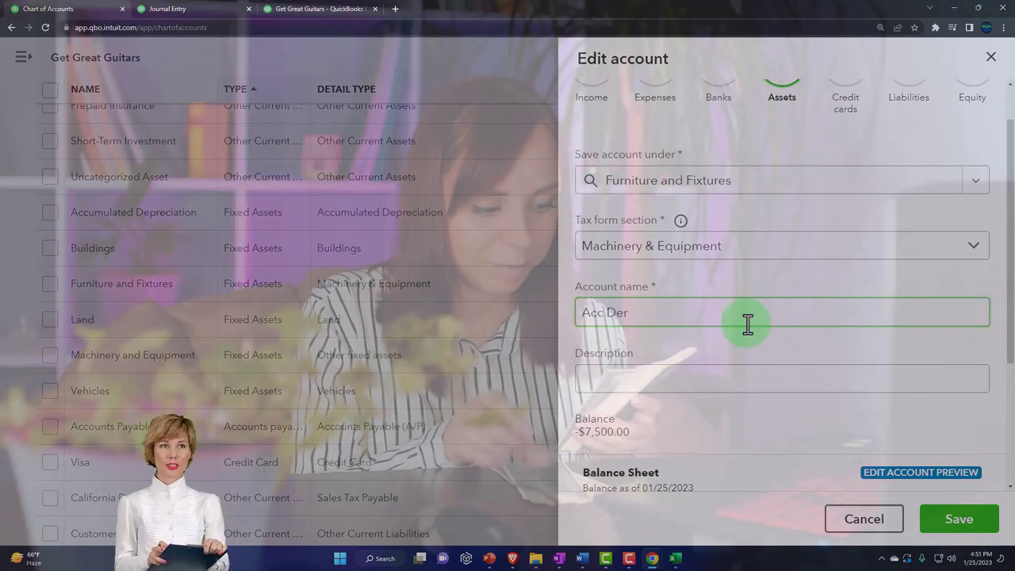
{"action": "type", "text": "e"}
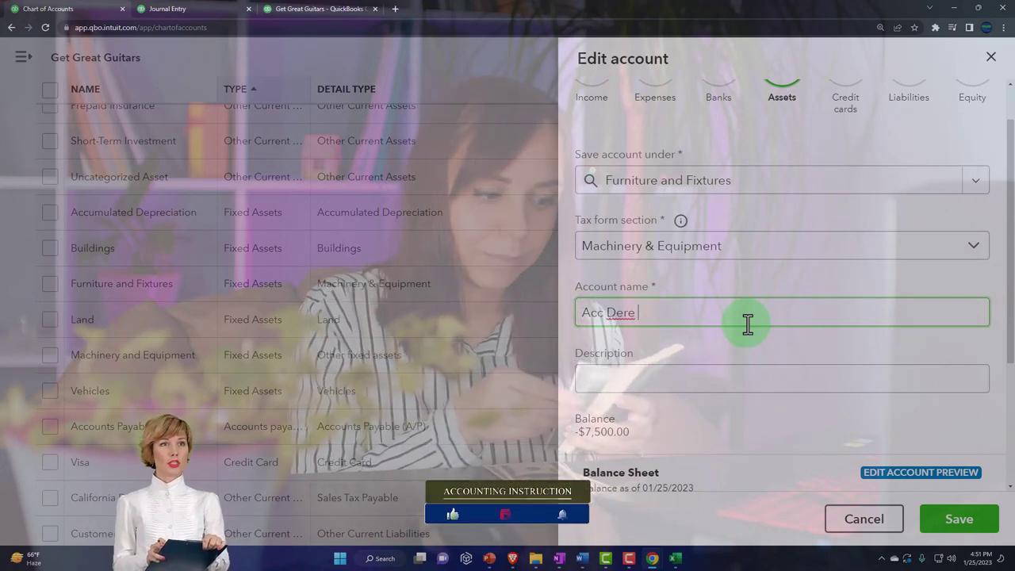
{"action": "type", "text": " -"}
{"action": "key", "text": "BackSpace"}
{"action": "key", "text": "BackSpace"}
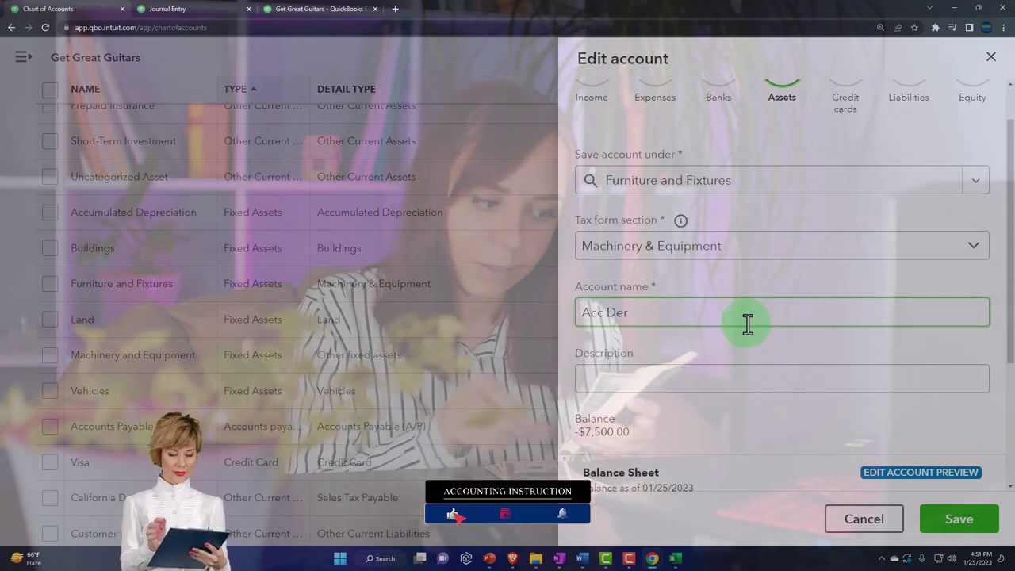
{"action": "type", "text": "pre."}
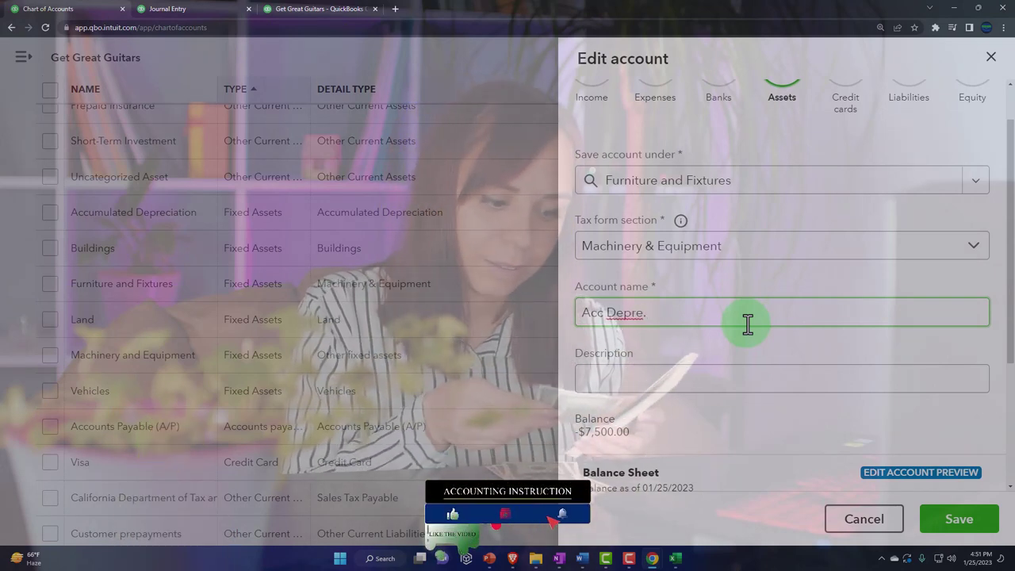
{"action": "left_click", "coordinate": [746, 323]}
{"action": "type", "text": "-"}
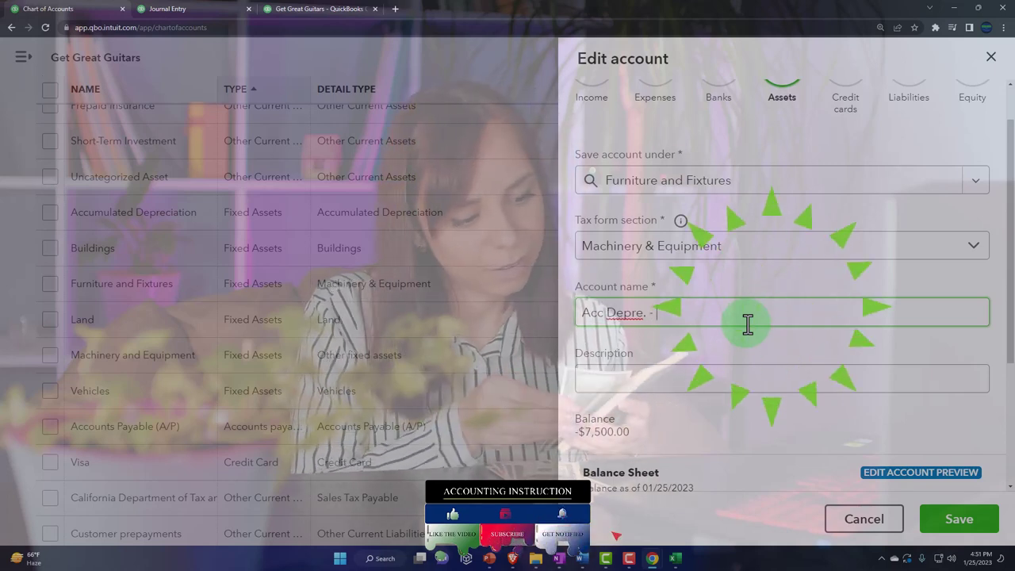
{"action": "type", "text": " Furniture & Fixture"}
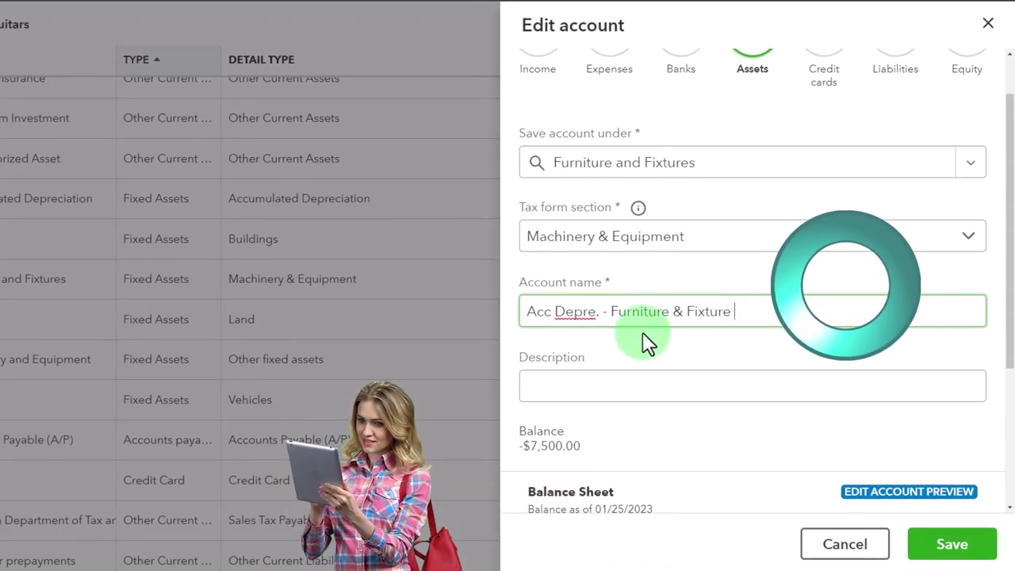
{"action": "scroll", "coordinate": [642, 331], "scroll_direction": "down", "scroll_amount": 3}
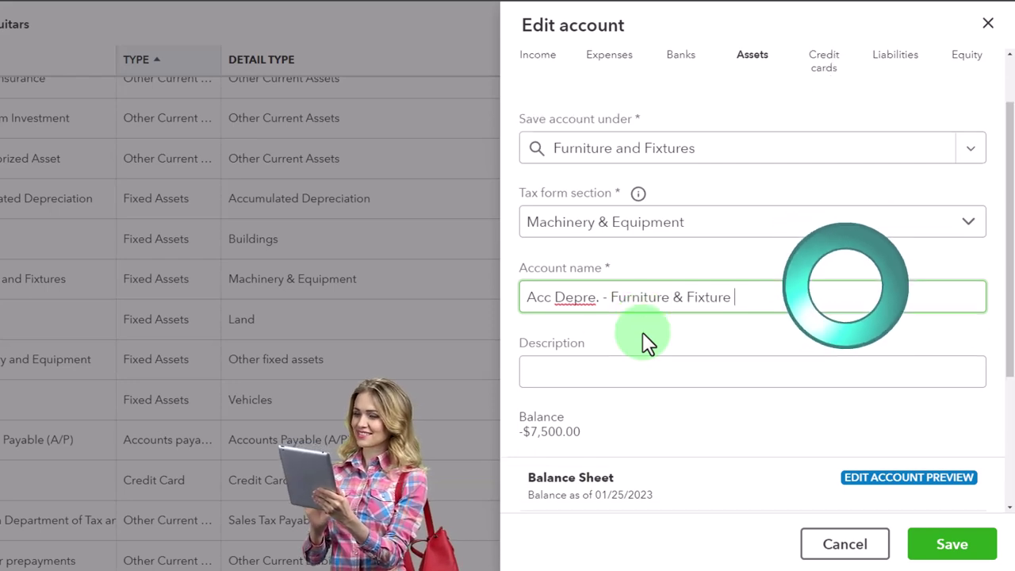
{"action": "left_click", "coordinate": [948, 547]}
{"action": "left_click", "coordinate": [519, 349]}
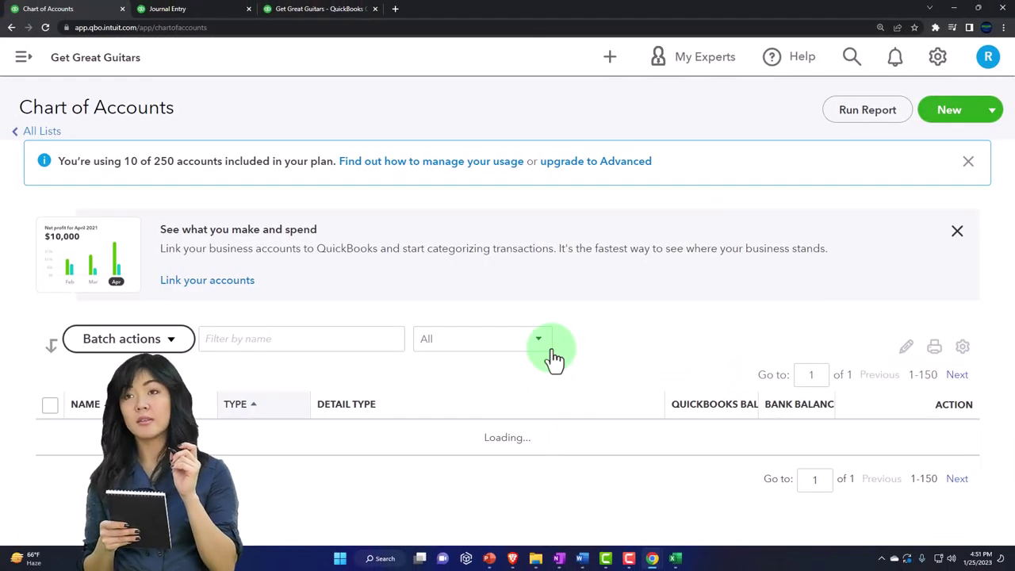
- Review the accumulated depreciation sub-account in the chart of accounts and Balance Sheet, expanding and collapsing Furniture and Fixtures
{"action": "scroll", "coordinate": [411, 381], "scroll_direction": "down", "scroll_amount": 5}
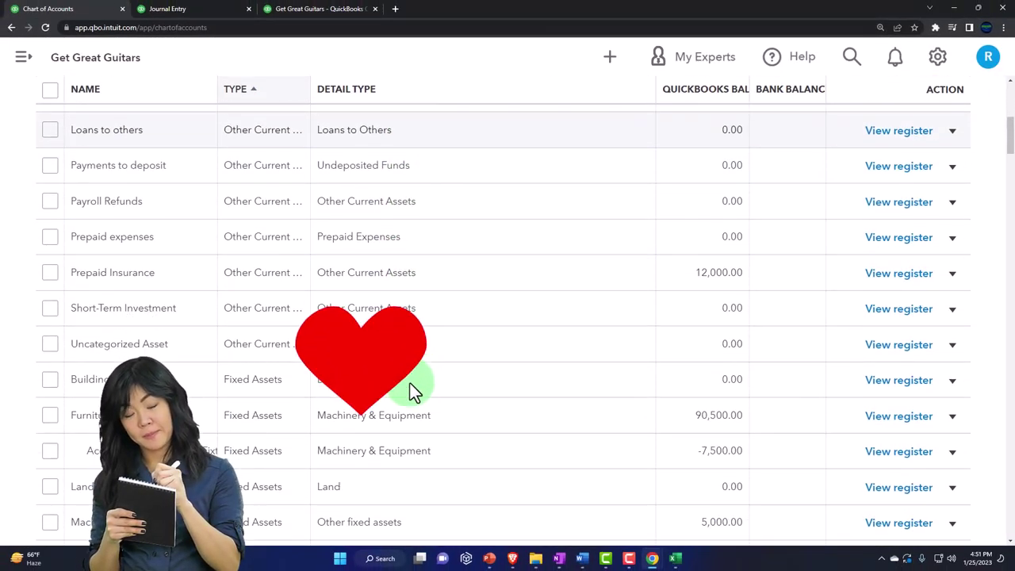
{"action": "scroll", "coordinate": [410, 383], "scroll_direction": "down", "scroll_amount": 1}
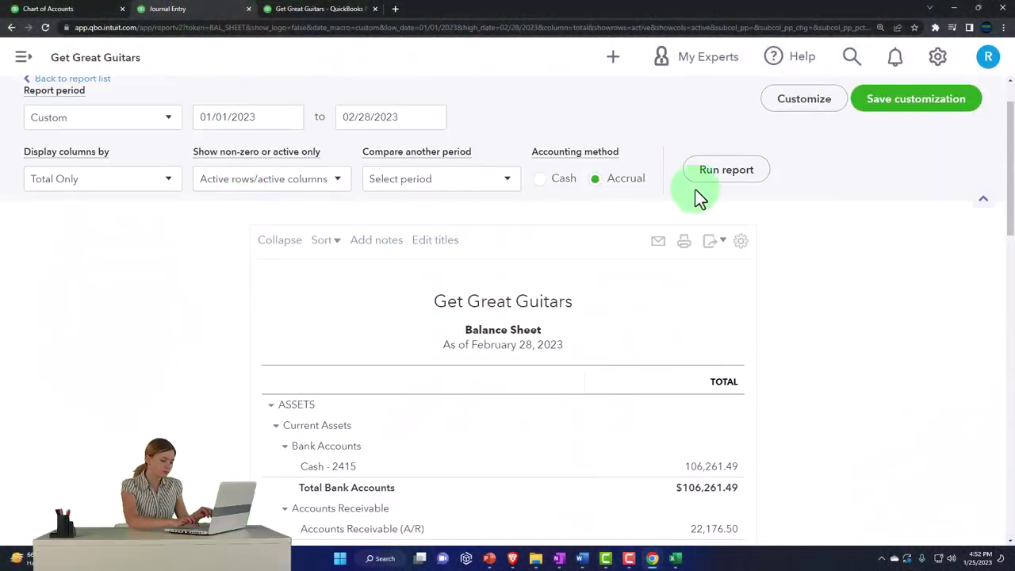
{"action": "scroll", "coordinate": [229, 362], "scroll_direction": "down", "scroll_amount": 2}
{"action": "key", "text": "ctrl+plus"}
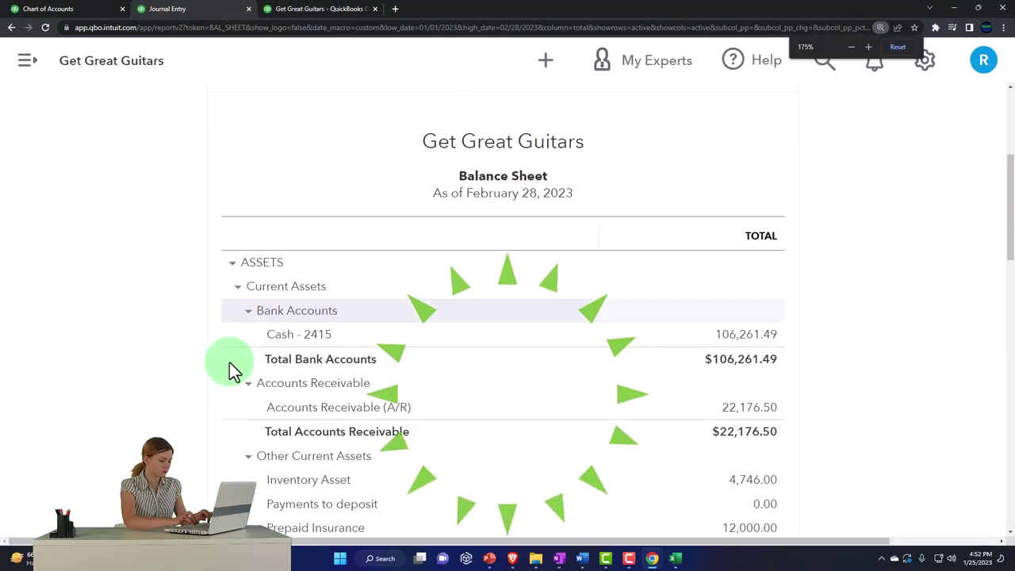
{"action": "scroll", "coordinate": [214, 366], "scroll_direction": "down", "scroll_amount": 3}
{"action": "scroll", "coordinate": [196, 362], "scroll_direction": "down", "scroll_amount": 1}
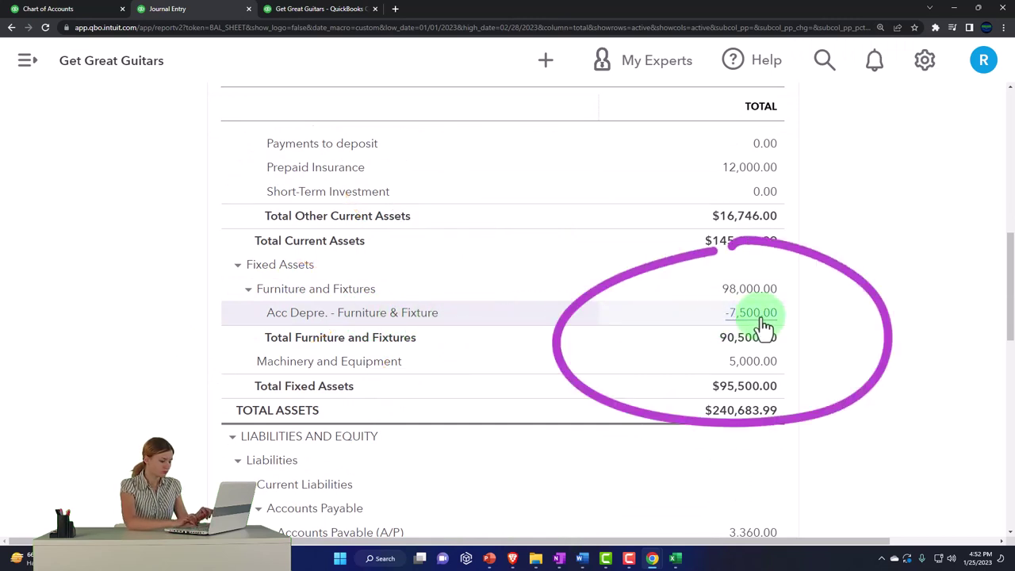
{"action": "left_click", "coordinate": [248, 289]}
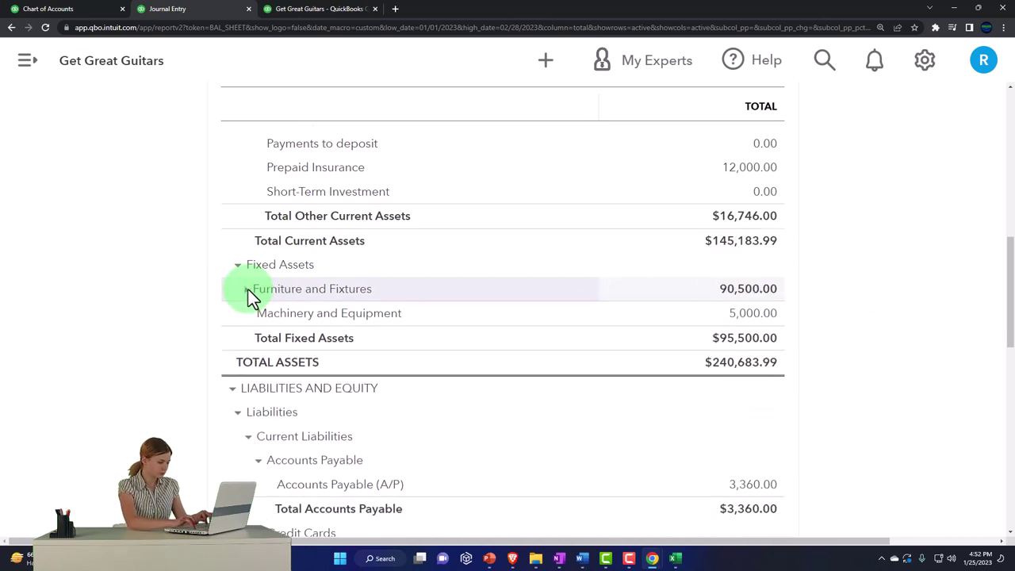
{"action": "left_click", "coordinate": [248, 289]}
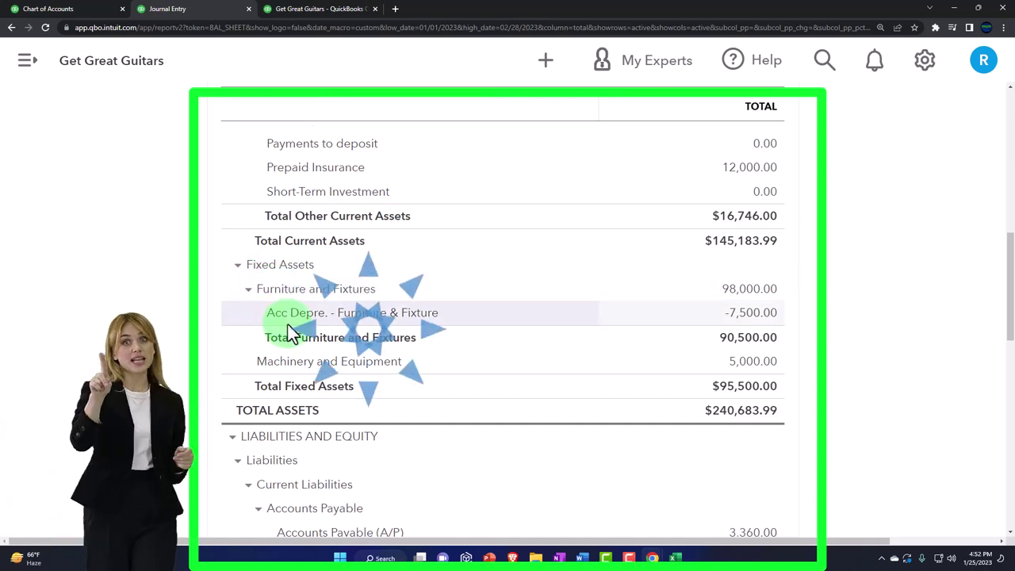
{"action": "left_click", "coordinate": [252, 290]}
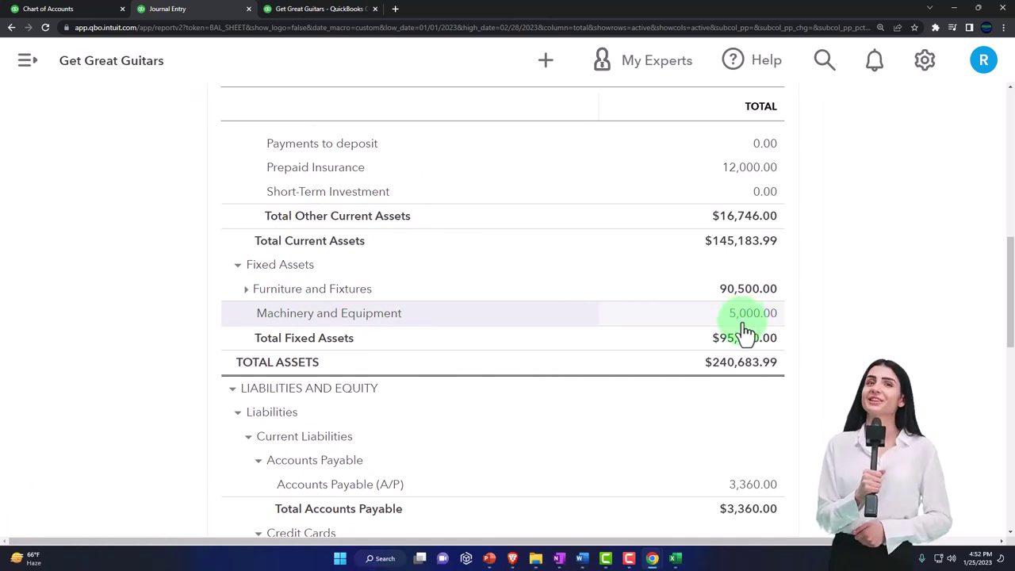
- Return to the chart of accounts and start a new asset account saved under Machinery and Equipment
{"action": "left_click", "coordinate": [76, 10]}
{"action": "scroll", "coordinate": [159, 360], "scroll_direction": "down", "scroll_amount": 1}
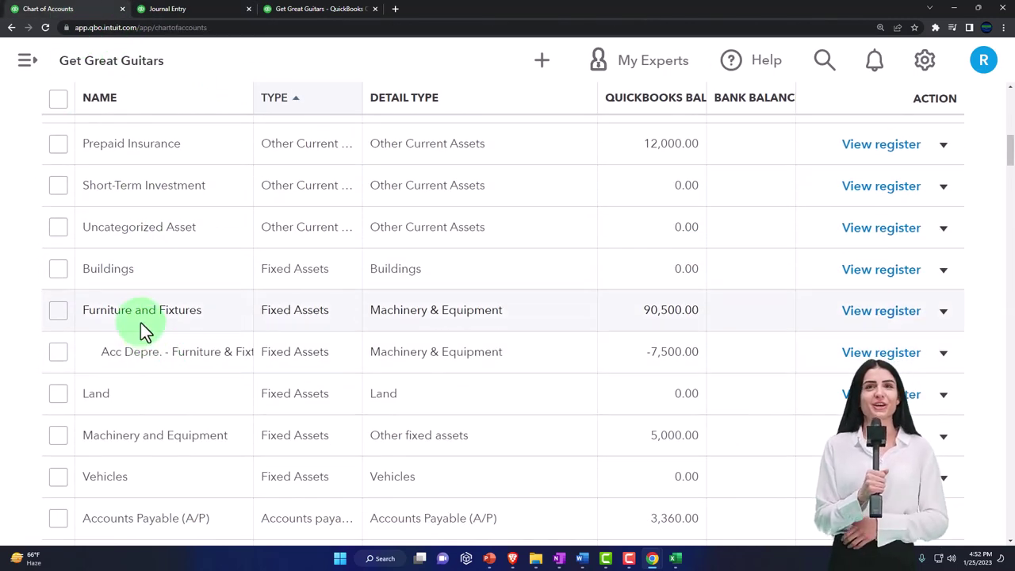
{"action": "scroll", "coordinate": [457, 359], "scroll_direction": "up", "scroll_amount": 5}
{"action": "scroll", "coordinate": [457, 360], "scroll_direction": "up", "scroll_amount": 3}
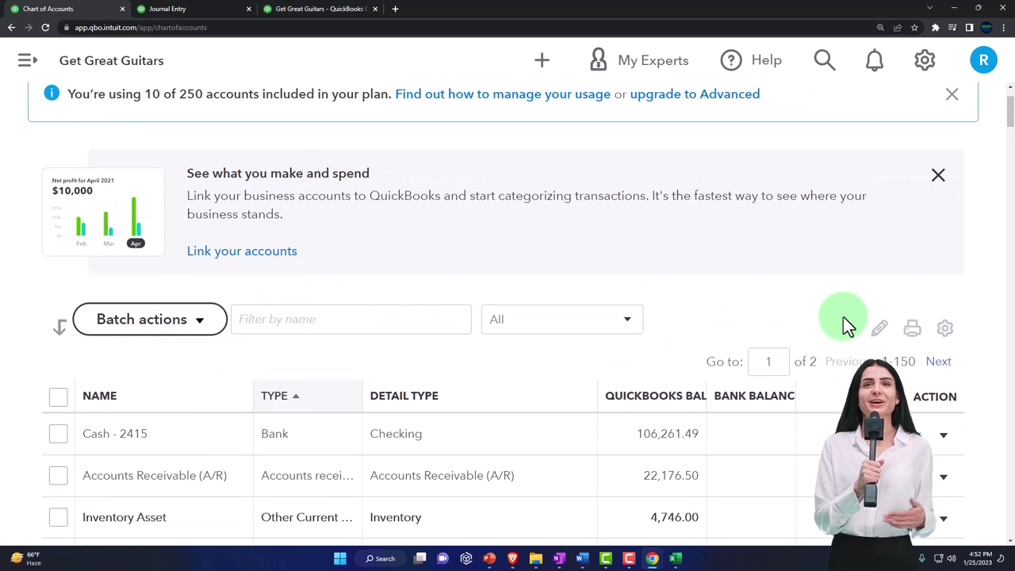
{"action": "scroll", "coordinate": [843, 316], "scroll_direction": "up", "scroll_amount": 2}
{"action": "left_click", "coordinate": [922, 138]}
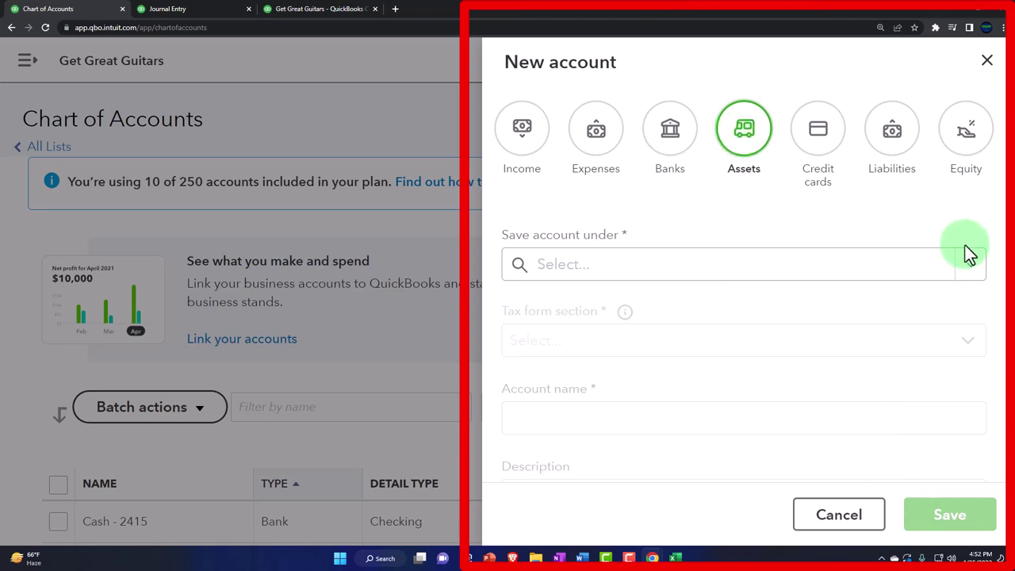
{"action": "left_click", "coordinate": [973, 269]}
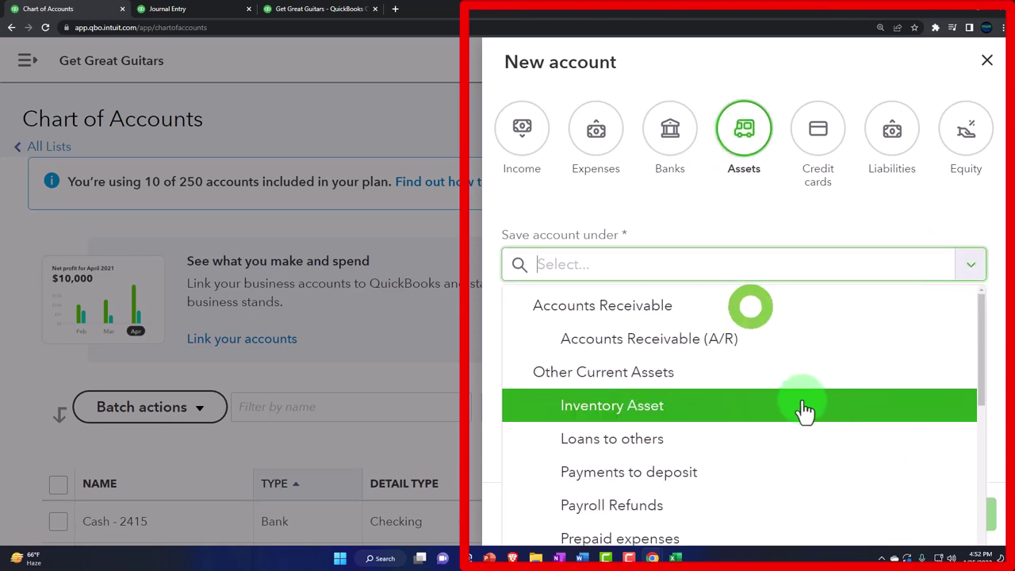
{"action": "scroll", "coordinate": [805, 410], "scroll_direction": "down", "scroll_amount": 4}
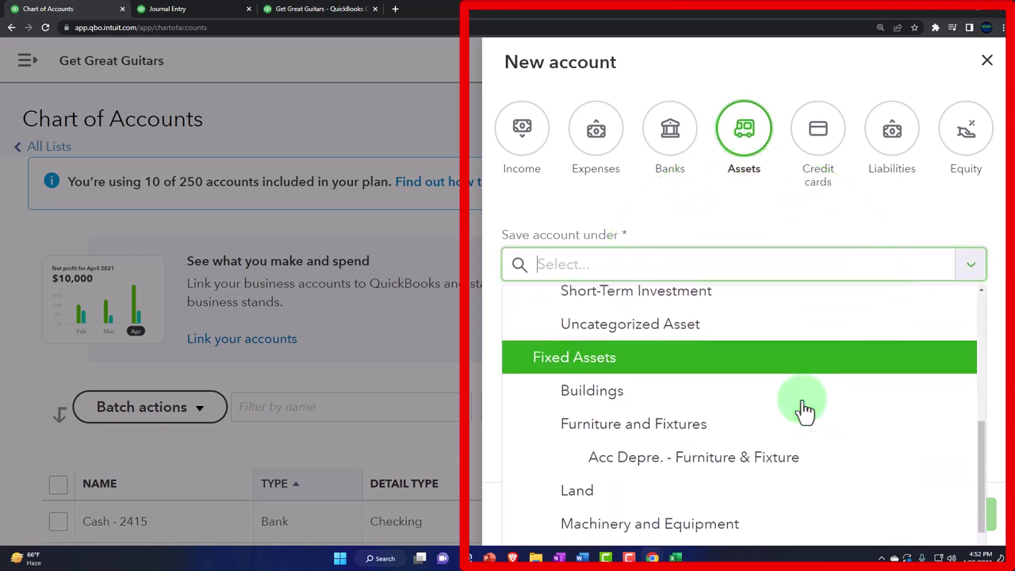
{"action": "scroll", "coordinate": [802, 410], "scroll_direction": "down", "scroll_amount": 1}
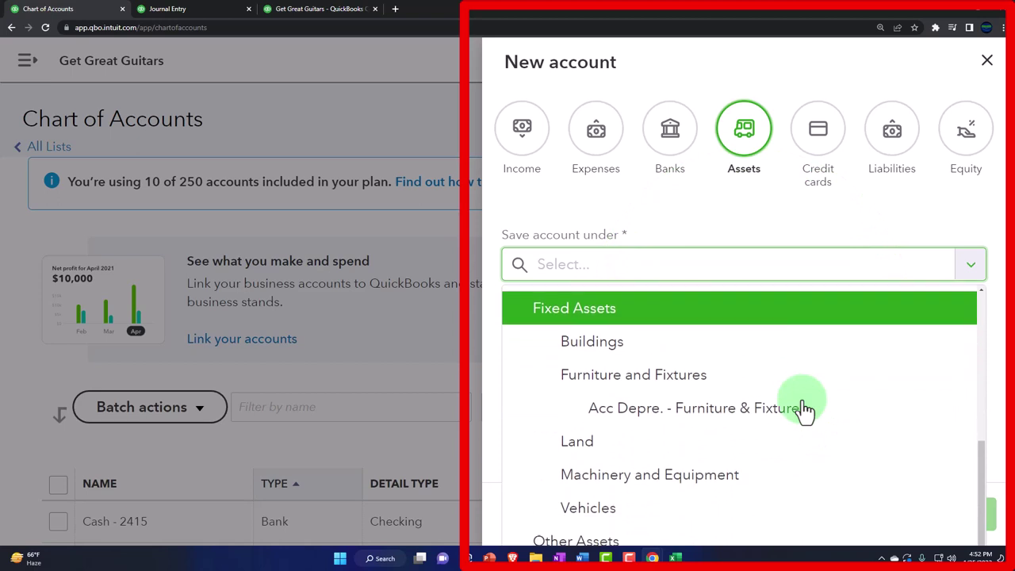
{"action": "left_click", "coordinate": [727, 475]}
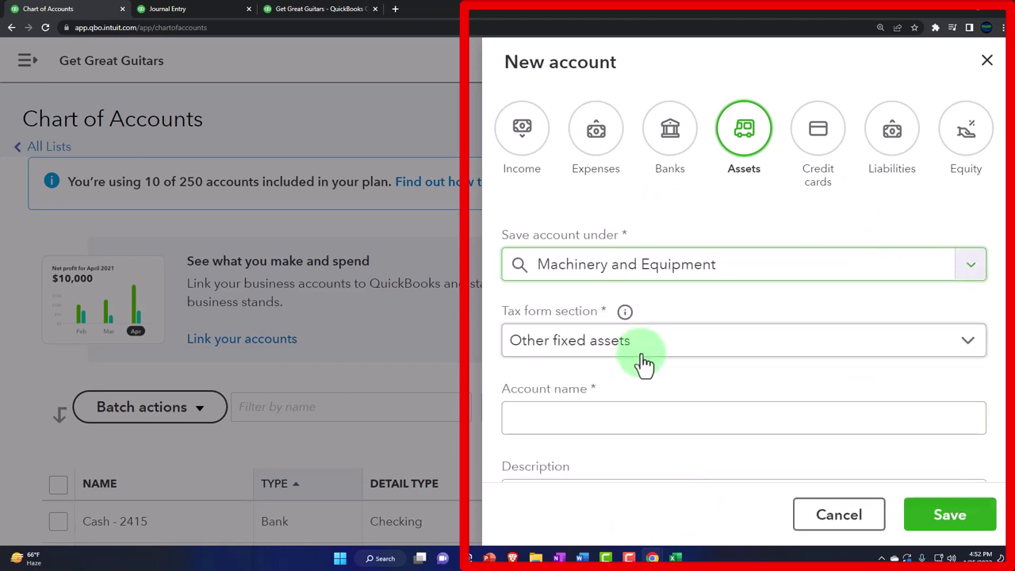
- Name the new Machinery and Equipment sub-account "Acc Depre. - Machinery & Equipment" and save it
{"action": "scroll", "coordinate": [638, 375], "scroll_direction": "down", "scroll_amount": 1}
{"action": "left_click", "coordinate": [591, 365]}
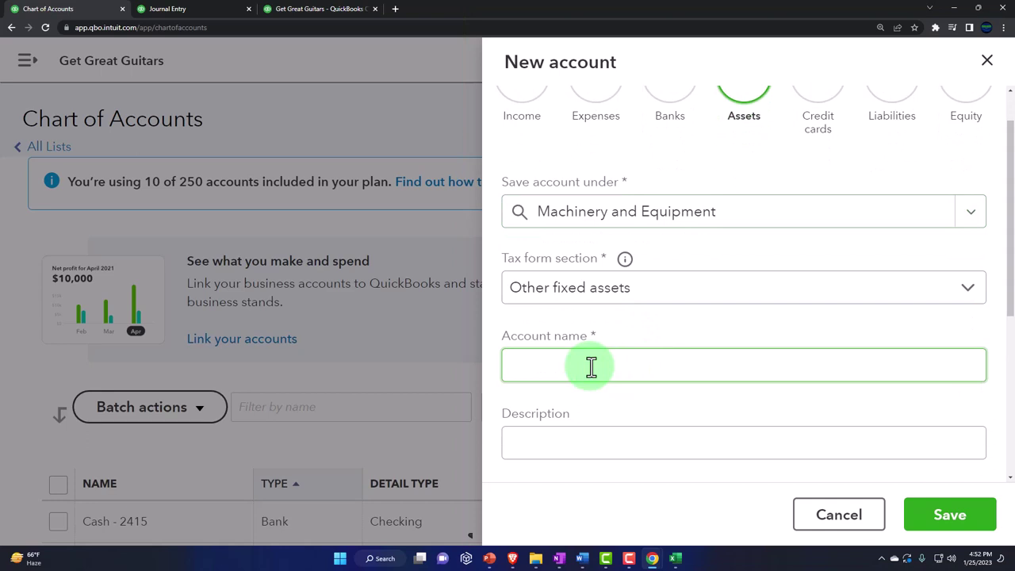
{"action": "type", "text": "Acc D"}
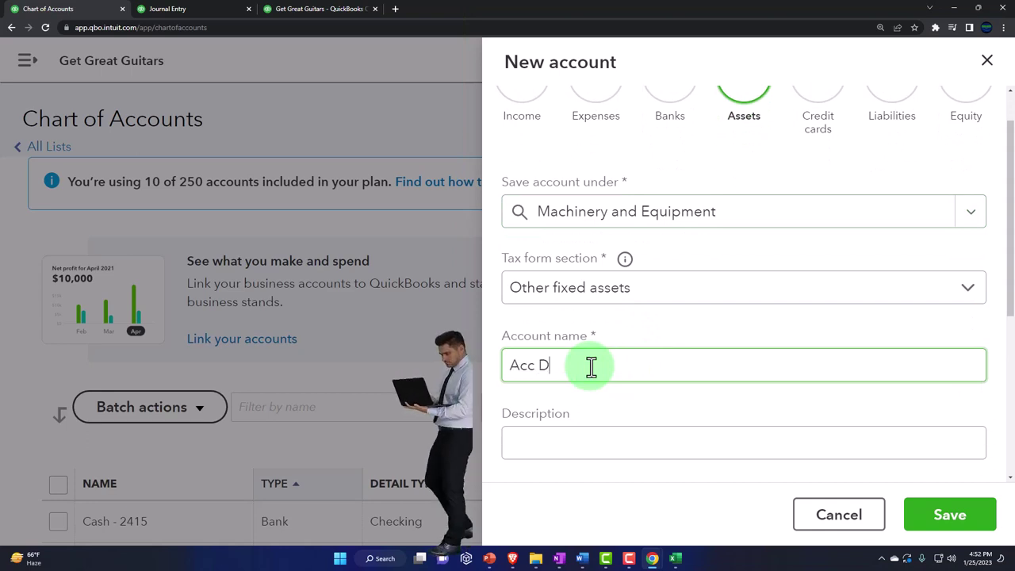
{"action": "type", "text": "epre."}
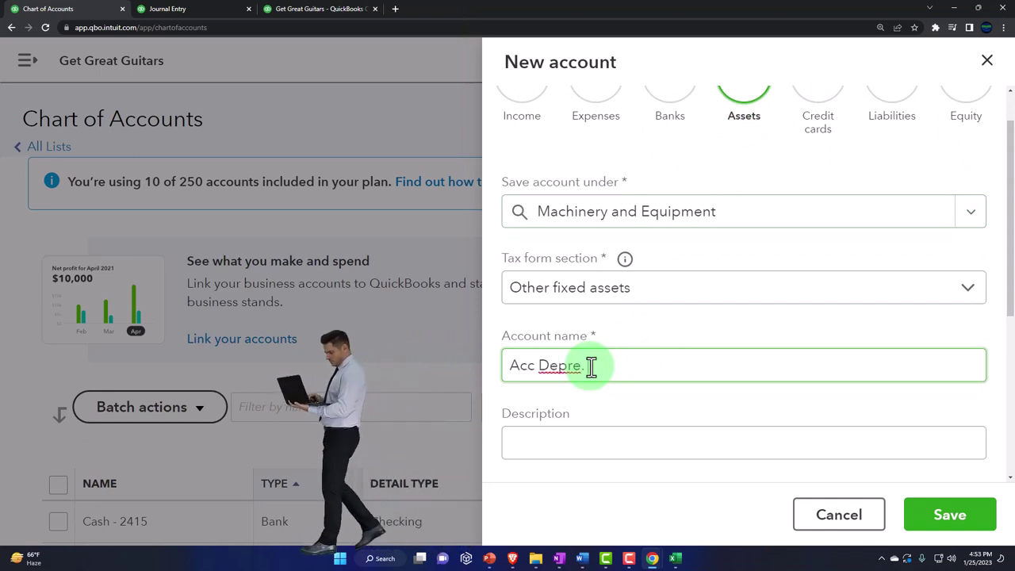
{"action": "left_click", "coordinate": [590, 365]}
{"action": "type", "text": "Ma"}
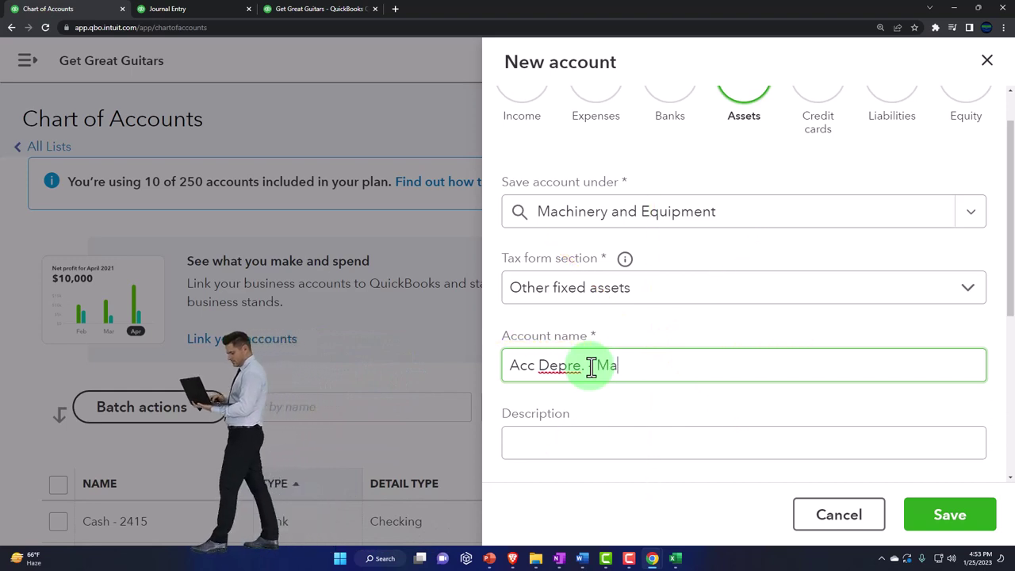
{"action": "type", "text": "chinery "}
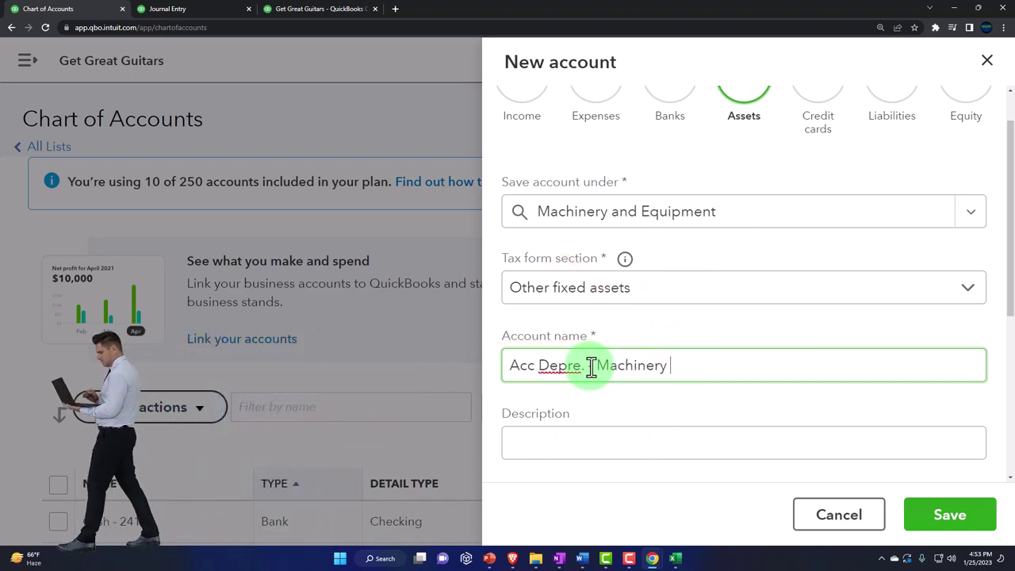
{"action": "type", "text": "& equi"}
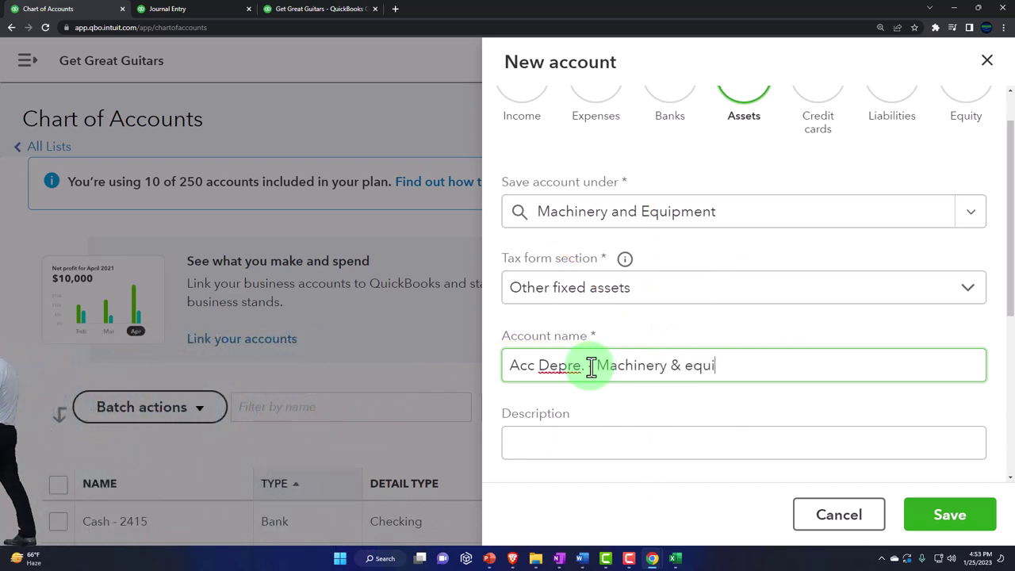
{"action": "key", "text": "BackSpace"}
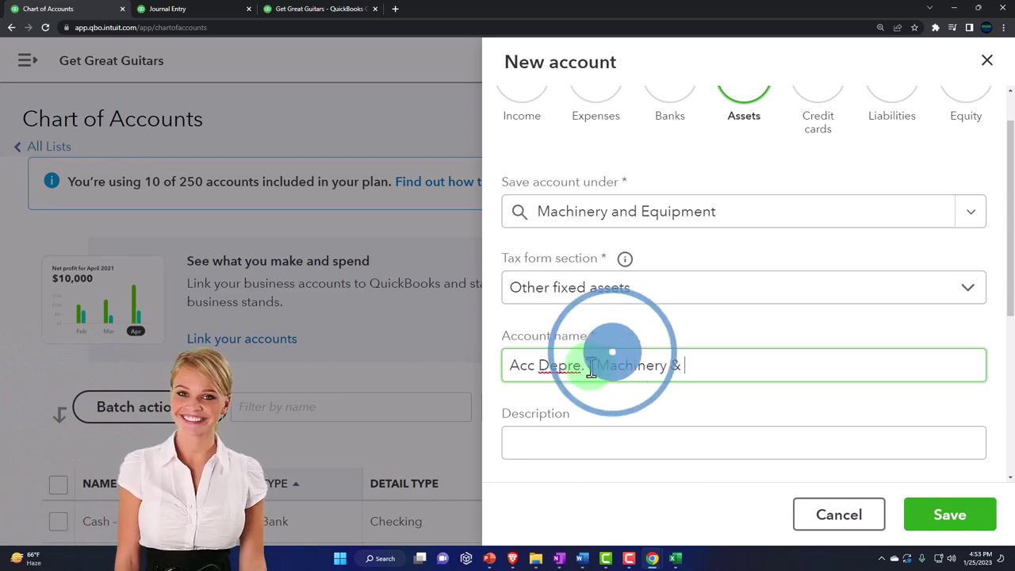
{"action": "type", "text": "Equipme"}
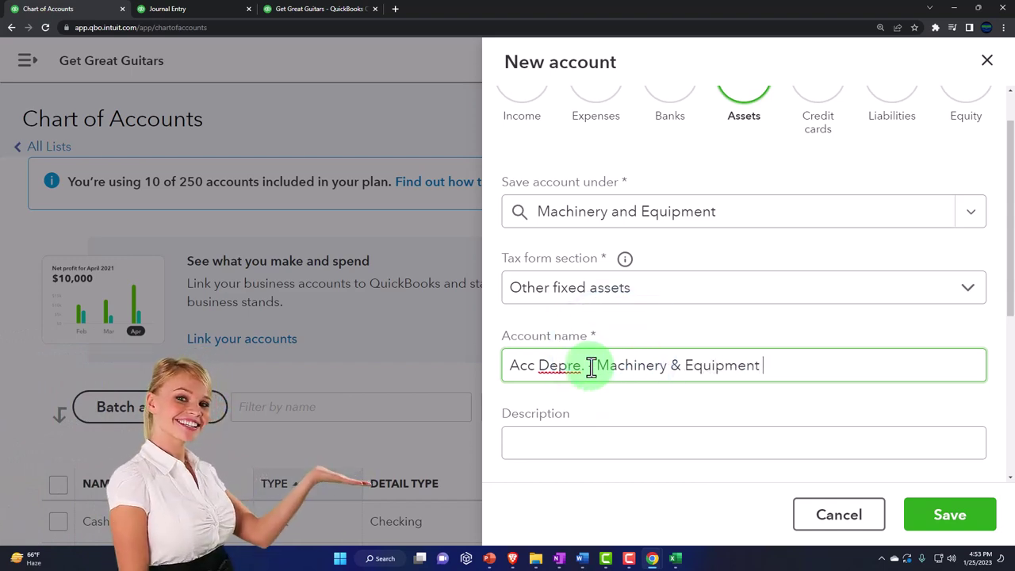
{"action": "type", "text": "nt"}
{"action": "scroll", "coordinate": [648, 421], "scroll_direction": "down", "scroll_amount": 5}
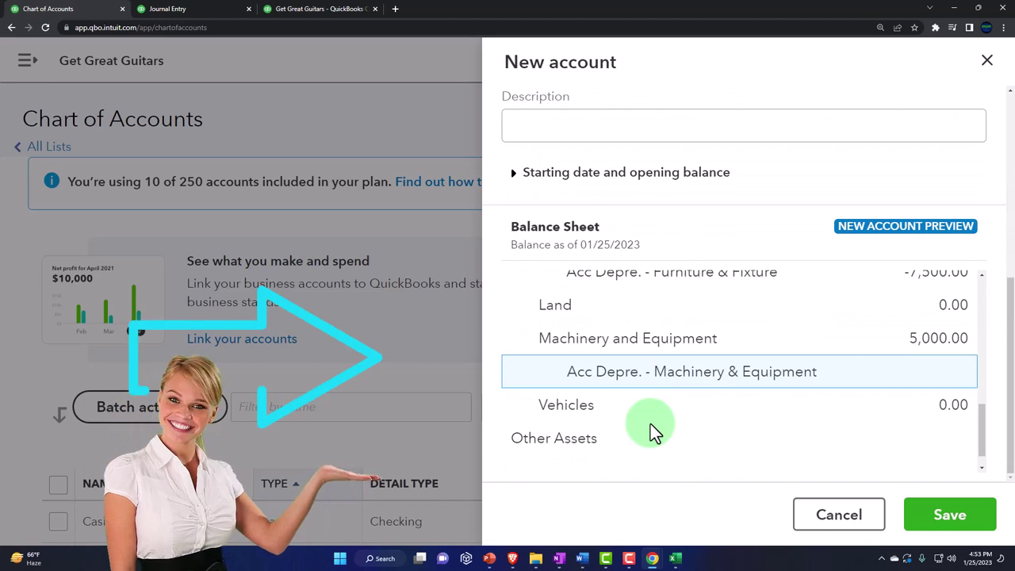
{"action": "left_click", "coordinate": [922, 514]}
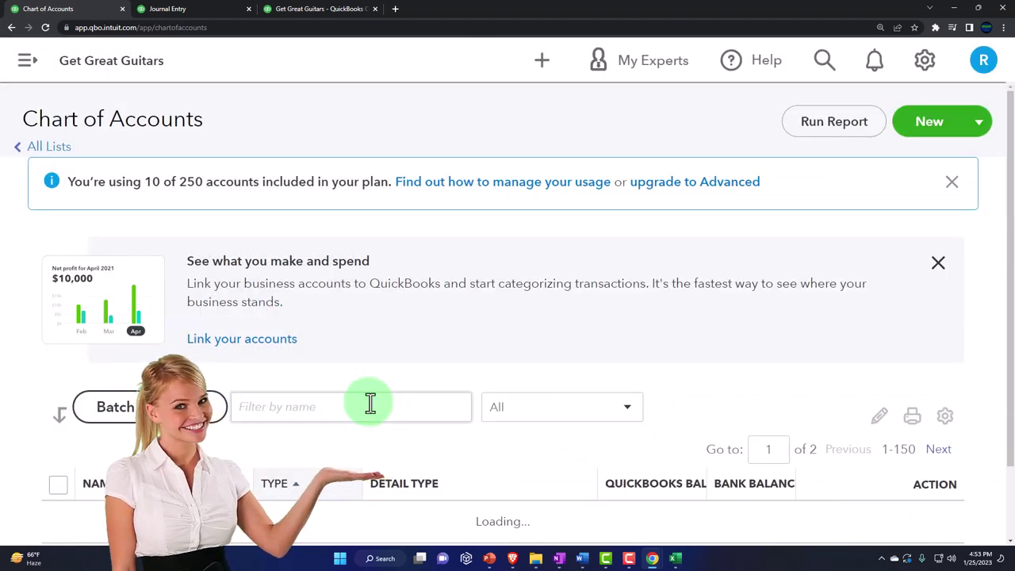
- Review the fixed asset accounts in the chart of accounts, and switch to Excel to examine the depreciation schedule by asset category
{"action": "scroll", "coordinate": [369, 404], "scroll_direction": "down", "scroll_amount": 1}
{"action": "scroll", "coordinate": [341, 382], "scroll_direction": "down", "scroll_amount": 8}
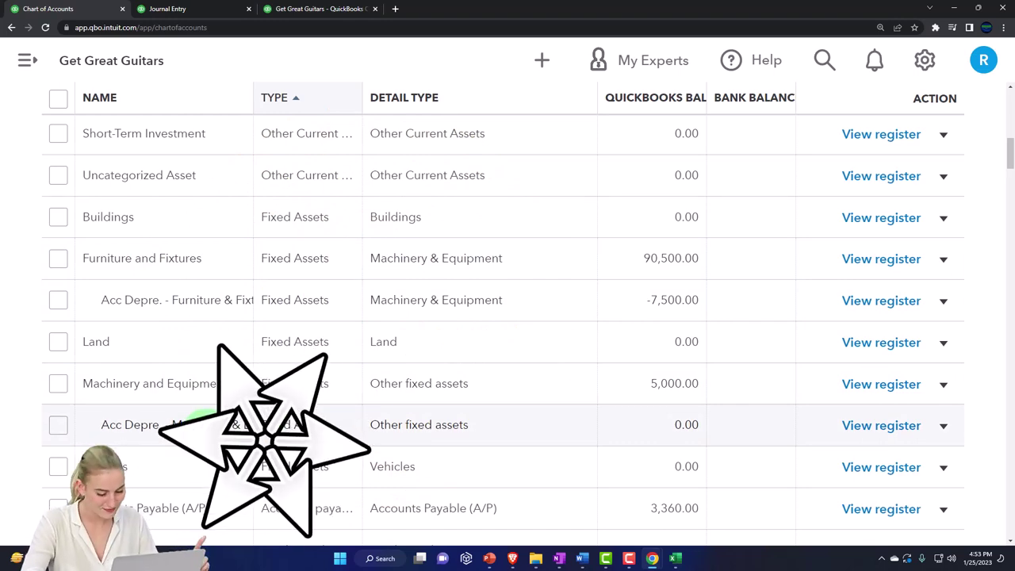
{"action": "scroll", "coordinate": [208, 436], "scroll_direction": "down", "scroll_amount": 1}
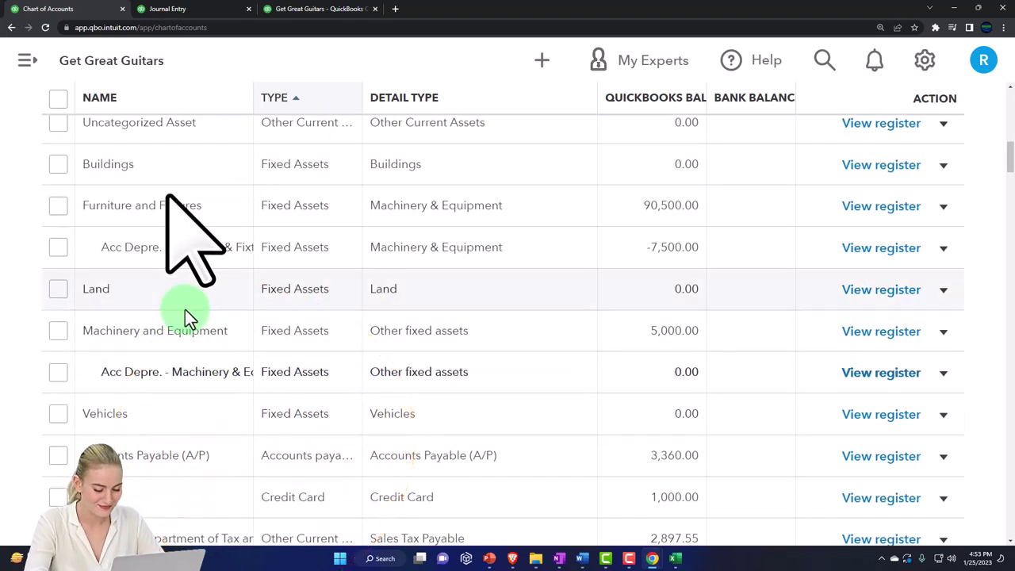
{"action": "left_click", "coordinate": [675, 559]}
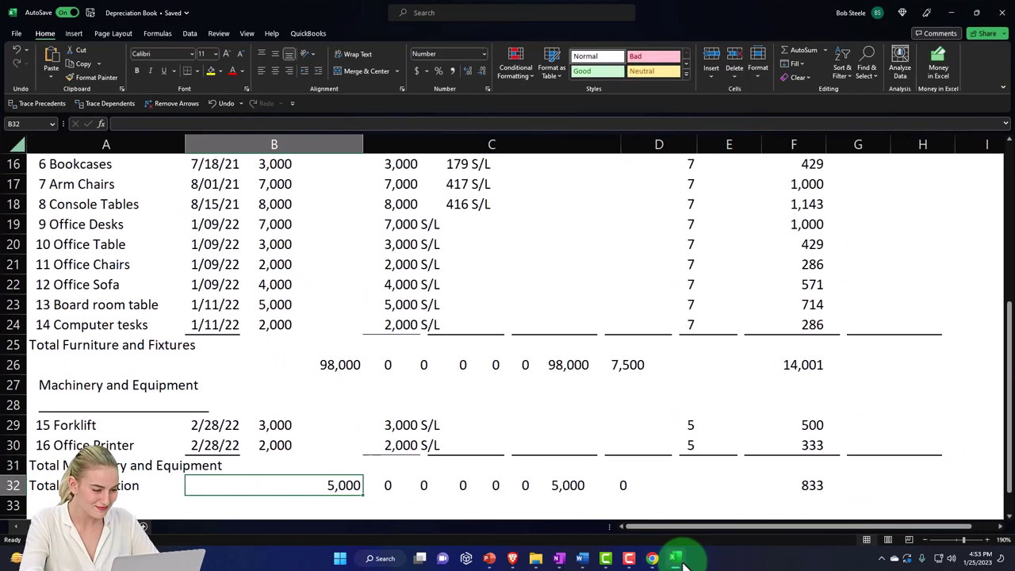
{"action": "scroll", "coordinate": [499, 408], "scroll_direction": "up", "scroll_amount": 4}
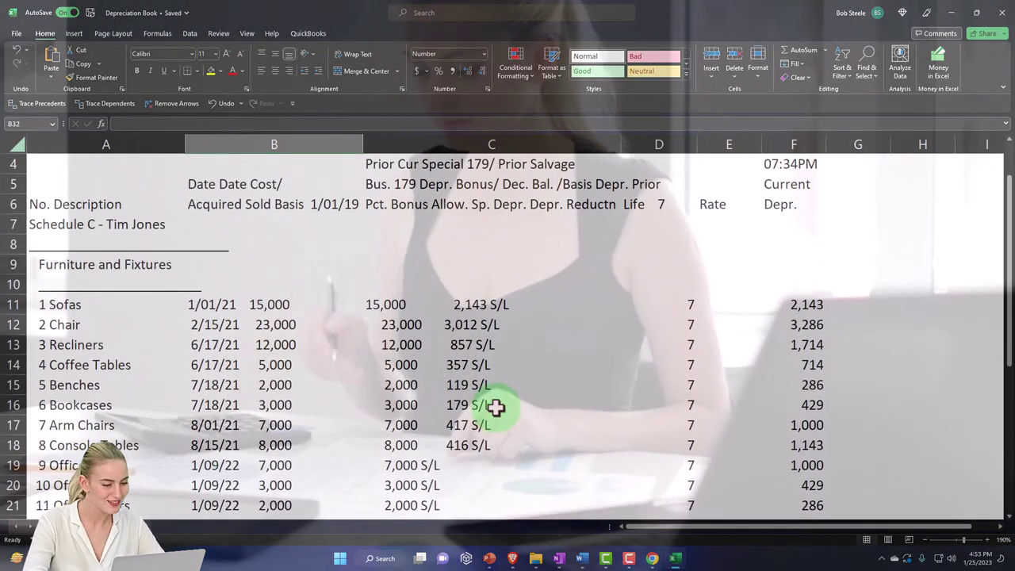
{"action": "scroll", "coordinate": [496, 407], "scroll_direction": "down", "scroll_amount": 3}
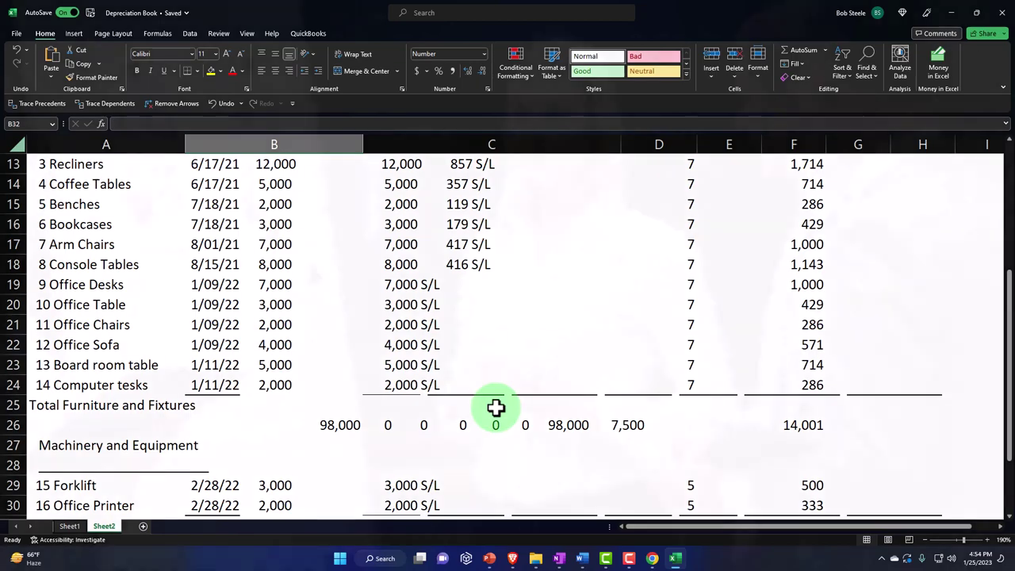
{"action": "scroll", "coordinate": [496, 407], "scroll_direction": "up", "scroll_amount": 2}
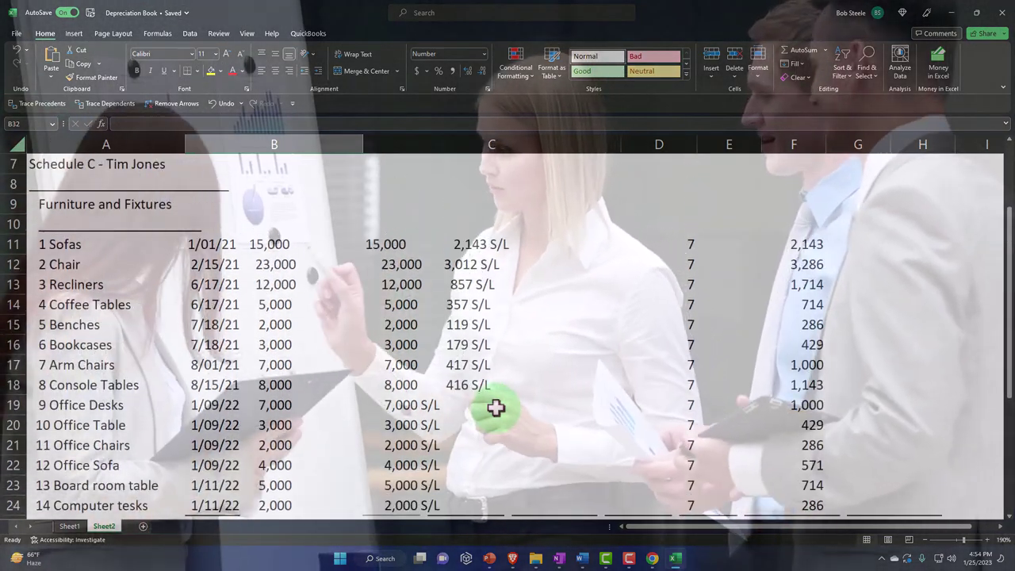
{"action": "scroll", "coordinate": [496, 407], "scroll_direction": "up", "scroll_amount": 1}
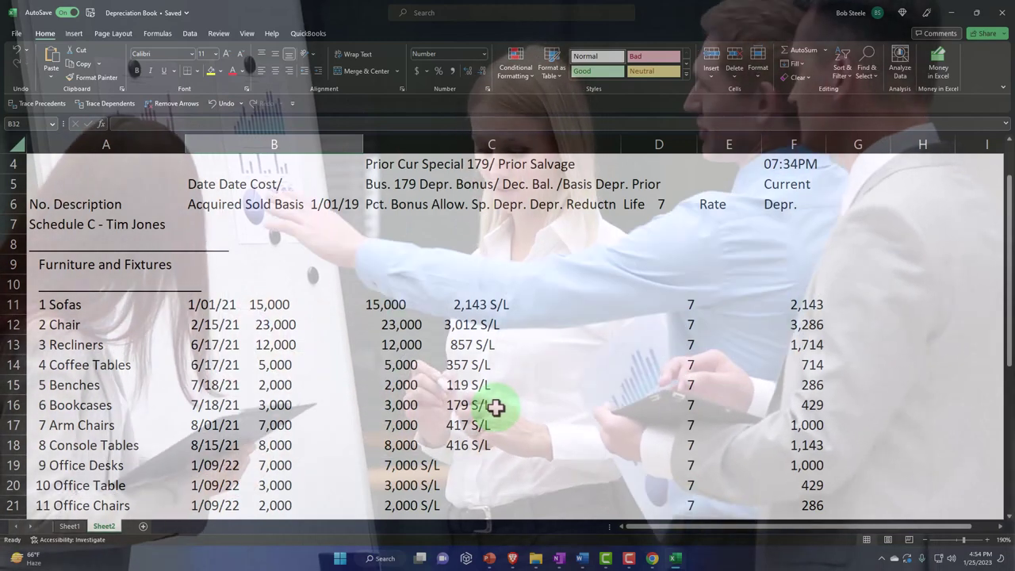
{"action": "left_click", "coordinate": [131, 271]}
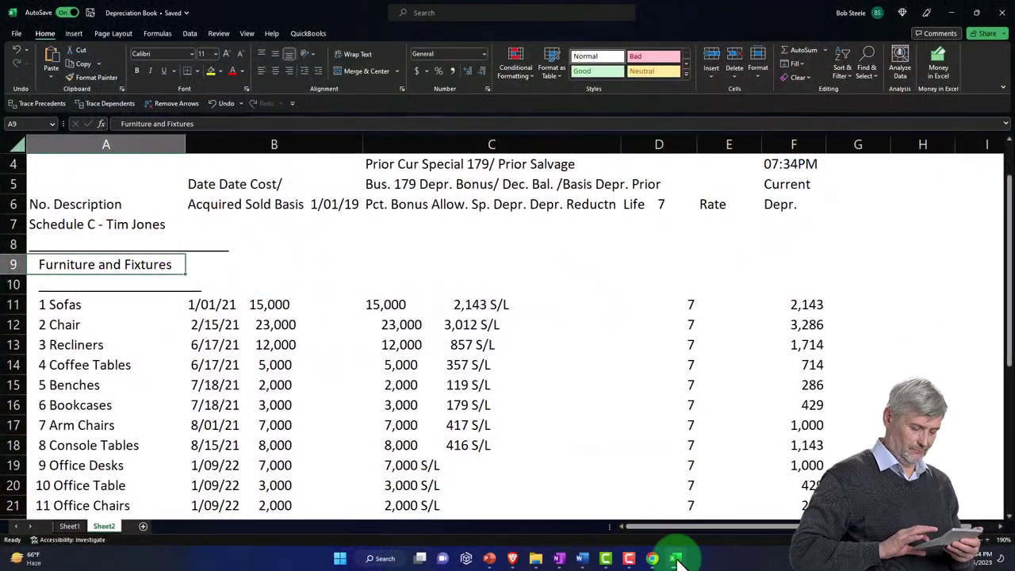
- Switch back to QuickBooks Online in Chrome, duplicate the Profit and Loss browser tab, and open the reports list in the copy
{"action": "left_click", "coordinate": [652, 558]}
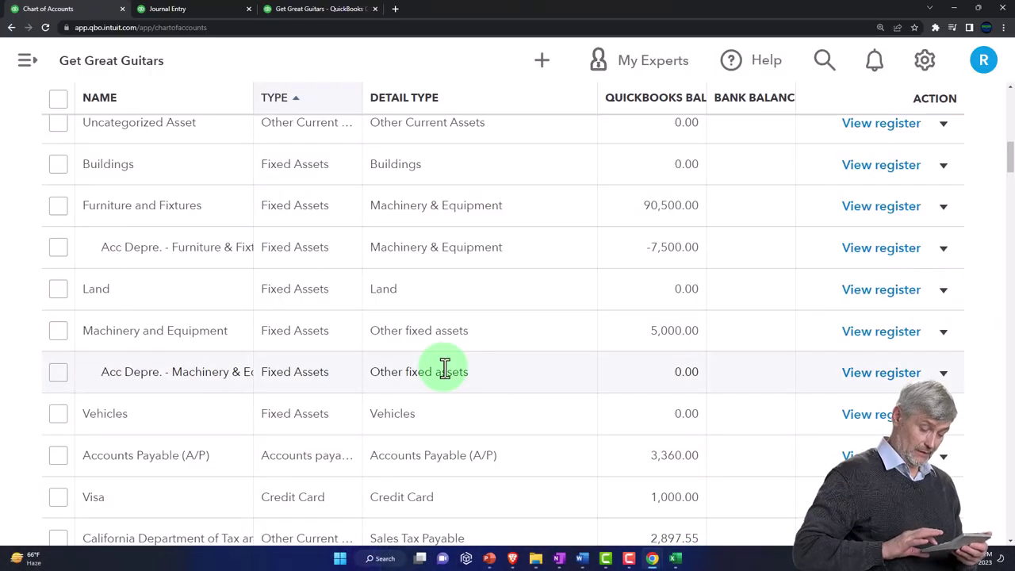
{"action": "scroll", "coordinate": [445, 369], "scroll_direction": "up", "scroll_amount": 10}
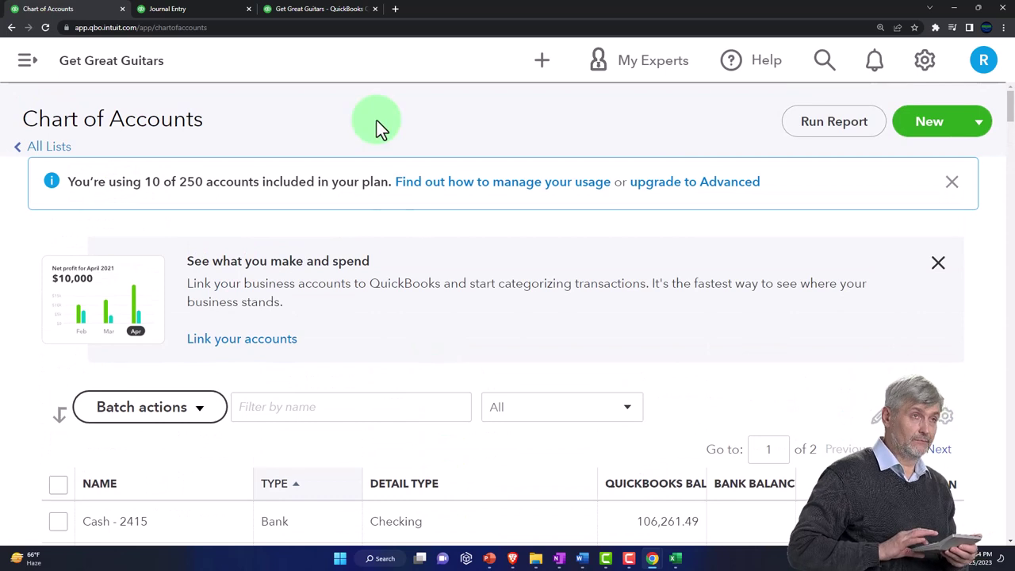
{"action": "left_click", "coordinate": [323, 10]}
{"action": "right_click", "coordinate": [322, 9]}
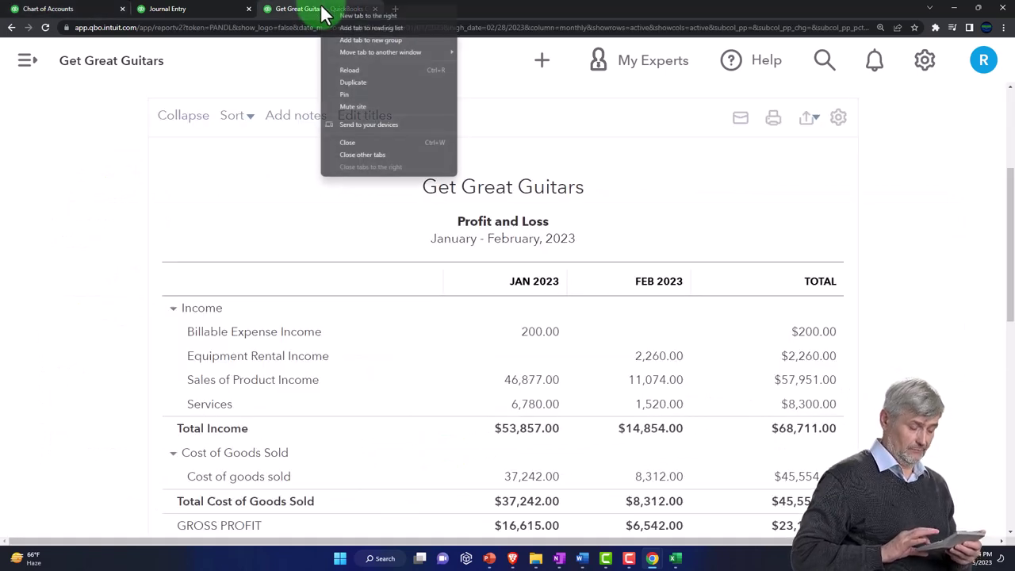
{"action": "left_click", "coordinate": [349, 82]}
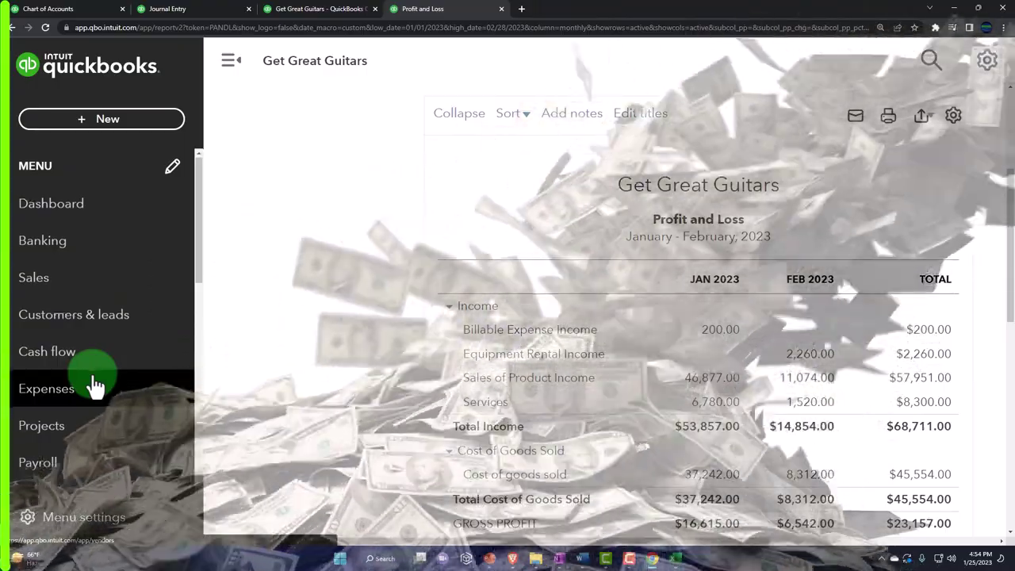
{"action": "scroll", "coordinate": [88, 380], "scroll_direction": "down", "scroll_amount": 3}
{"action": "left_click", "coordinate": [77, 346]}
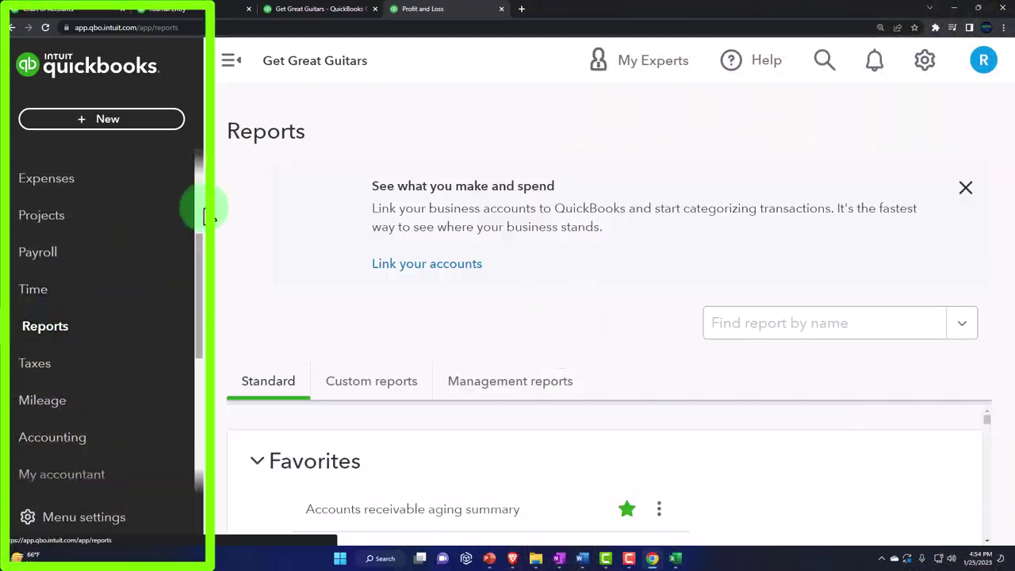
- Collapse the navigation menu, search the reports for "trial", and open the Trial Balance report
{"action": "left_click", "coordinate": [230, 62]}
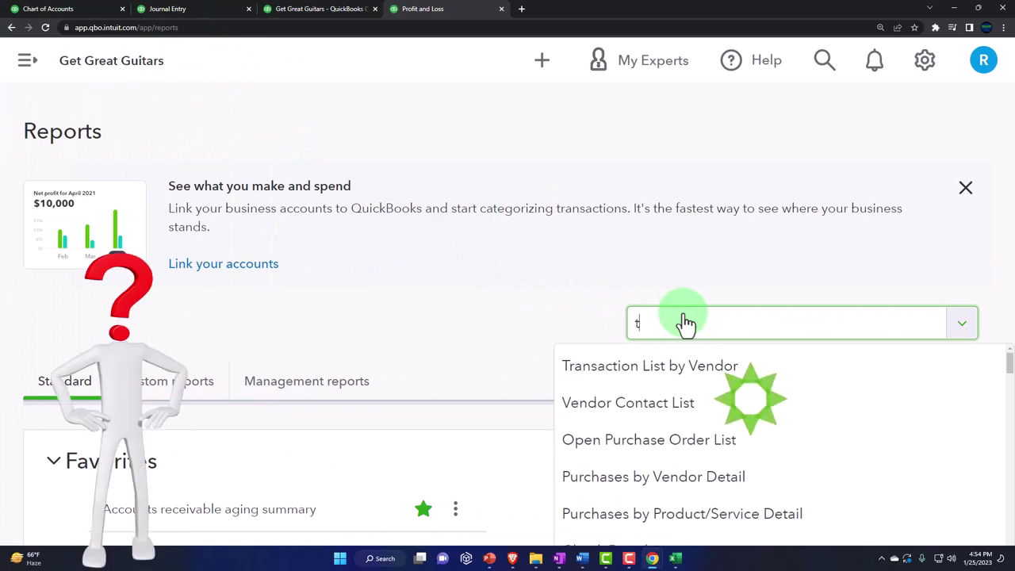
{"action": "type", "text": "rial"}
{"action": "key", "text": "Down"}
{"action": "key", "text": "Return"}
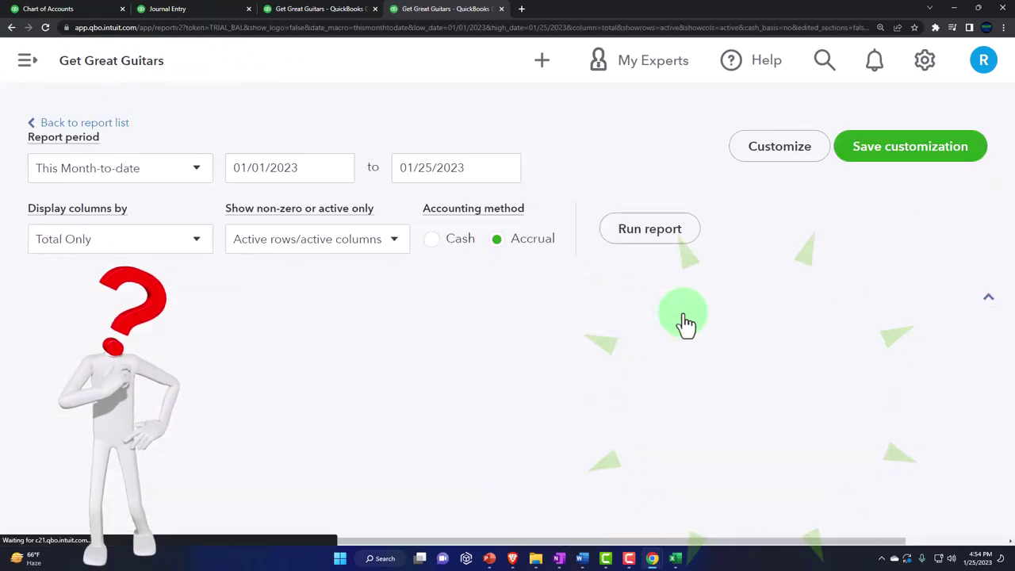
- Run the Trial Balance for 01/01/2023 to 02/28/2023 with columns displayed by months
{"action": "scroll", "coordinate": [686, 324], "scroll_direction": "down", "scroll_amount": 3}
{"action": "scroll", "coordinate": [511, 262], "scroll_direction": "up", "scroll_amount": 3}
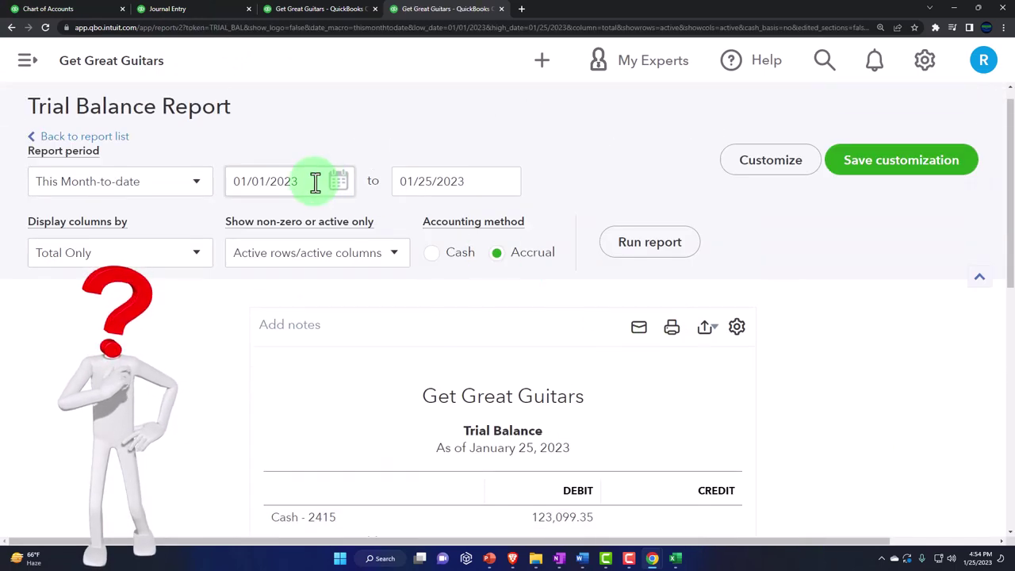
{"action": "type", "text": "01/01/2023"}
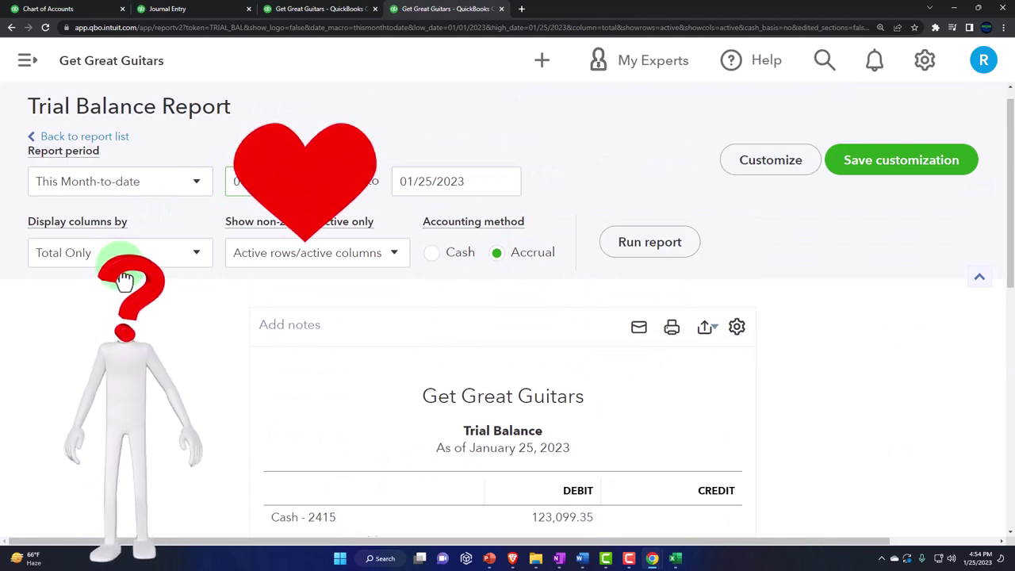
{"action": "key", "text": "Tab"}
{"action": "type", "text": "02"}
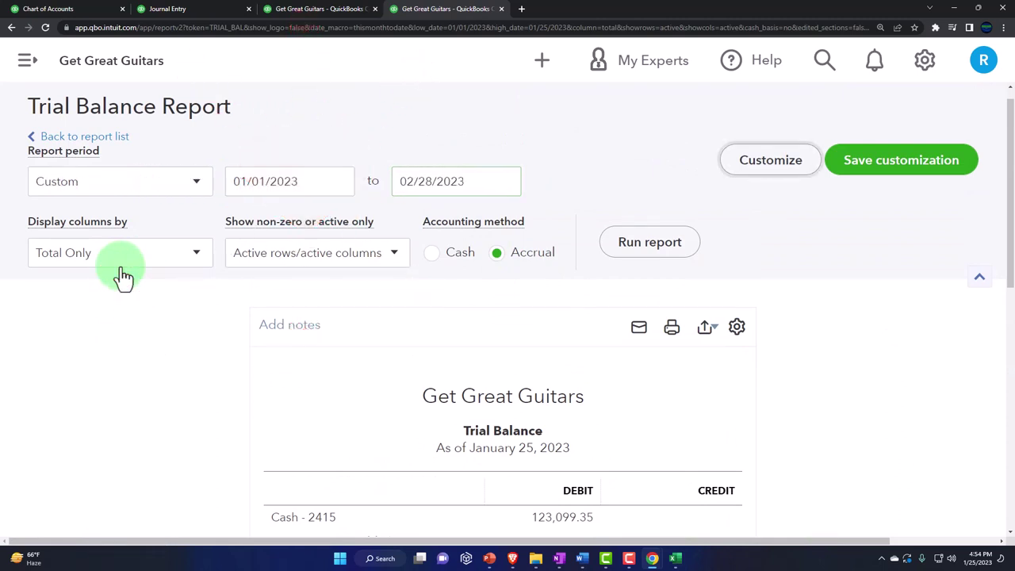
{"action": "left_click", "coordinate": [101, 314]}
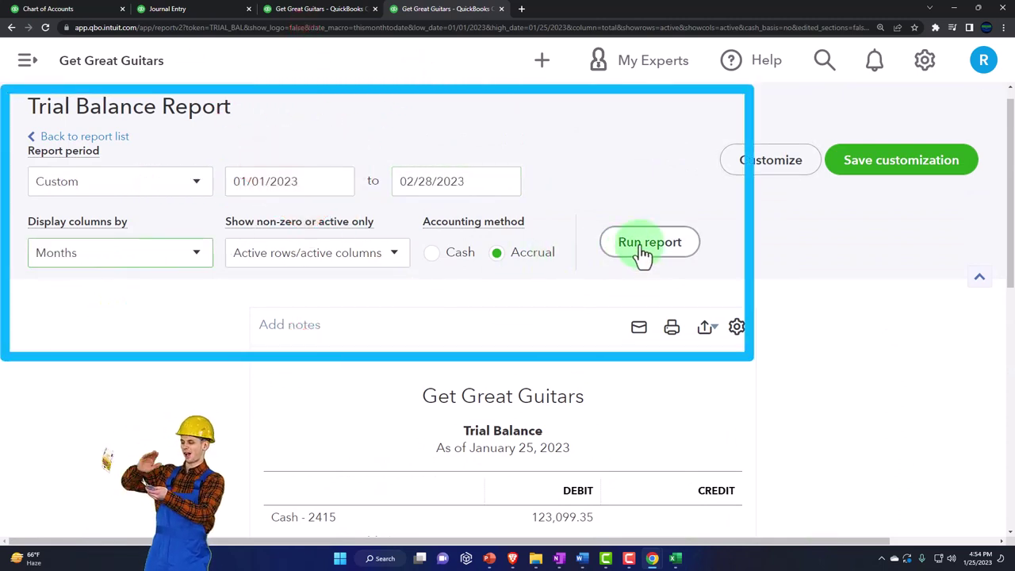
{"action": "key", "text": "ctrl+plus"}
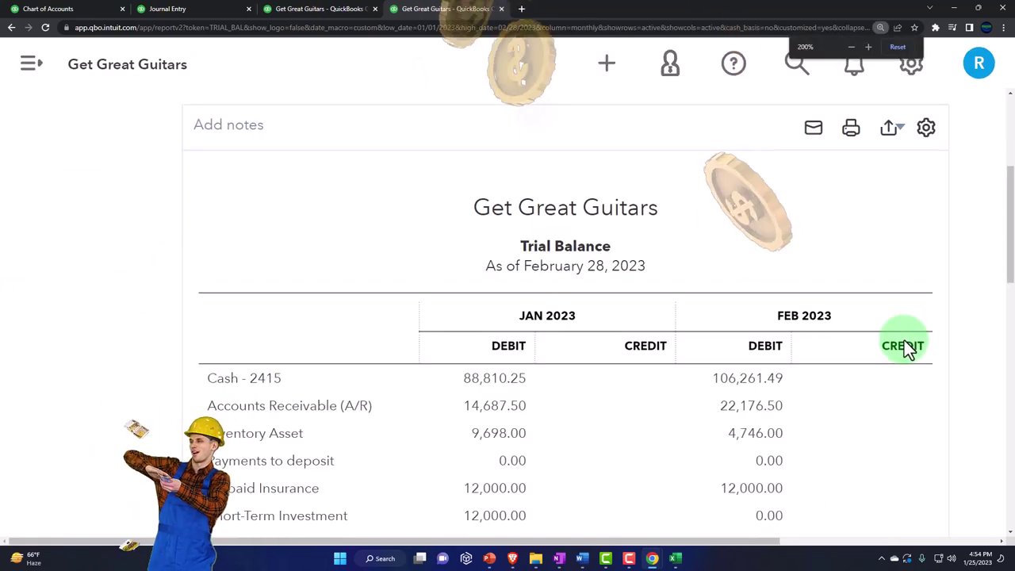
- Review the January and February 2023 account balances in the Trial Balance, from cash through expenses and totals
{"action": "scroll", "coordinate": [948, 374], "scroll_direction": "down", "scroll_amount": 1}
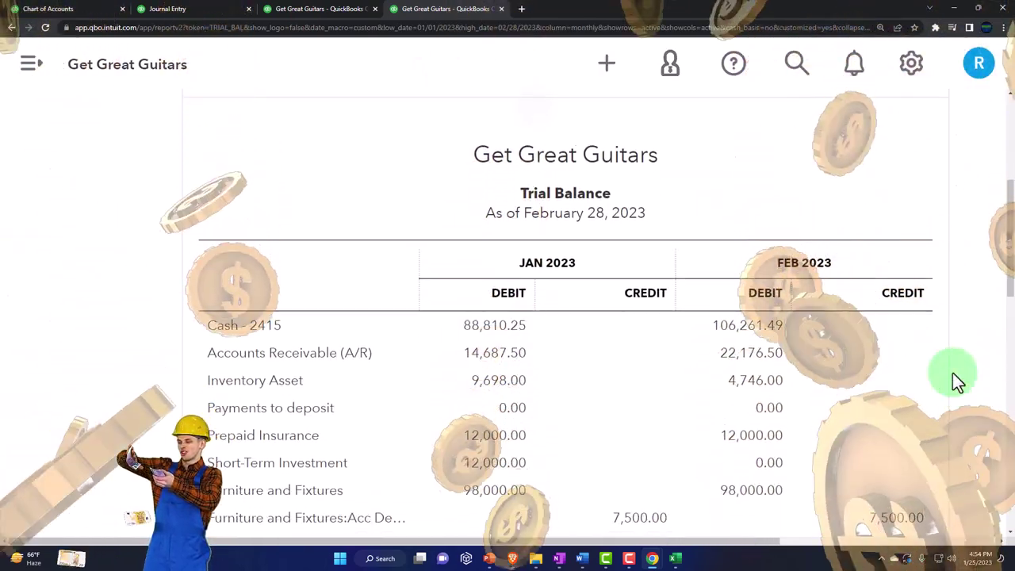
{"action": "scroll", "coordinate": [952, 372], "scroll_direction": "down", "scroll_amount": 1}
{"action": "scroll", "coordinate": [952, 373], "scroll_direction": "down", "scroll_amount": 1}
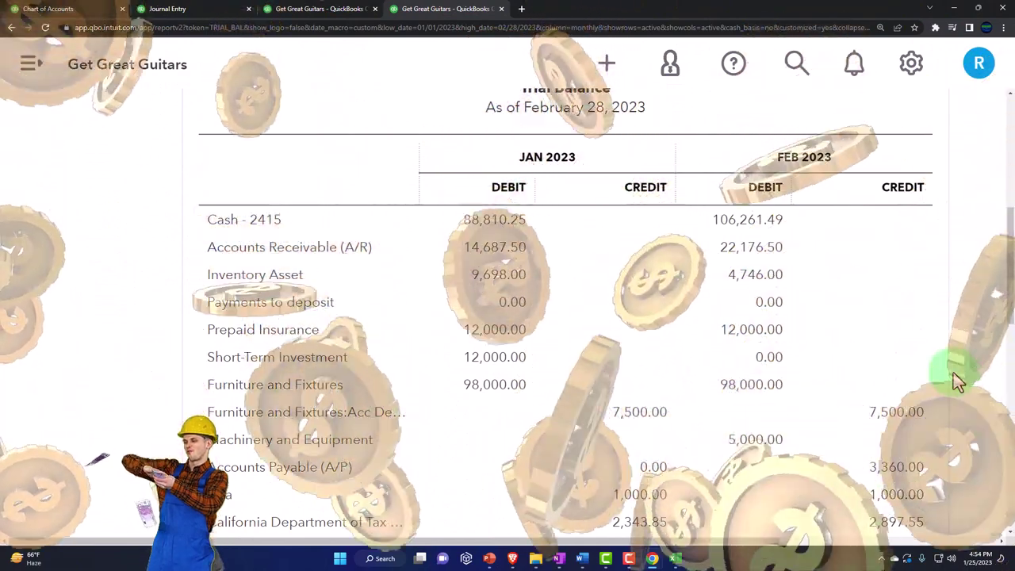
{"action": "scroll", "coordinate": [953, 372], "scroll_direction": "down", "scroll_amount": 2}
{"action": "scroll", "coordinate": [953, 372], "scroll_direction": "down", "scroll_amount": 1}
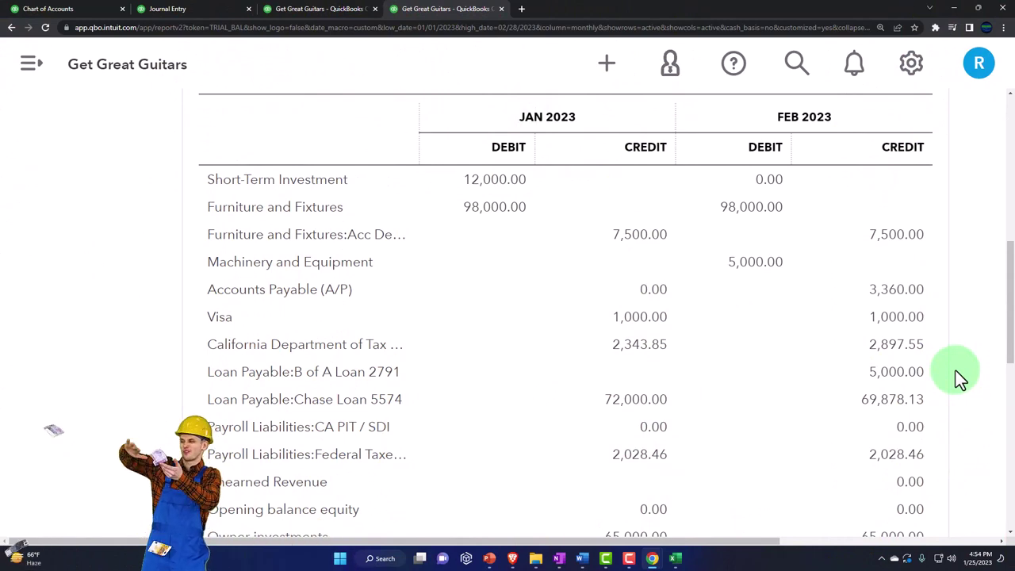
{"action": "scroll", "coordinate": [955, 370], "scroll_direction": "down", "scroll_amount": 1}
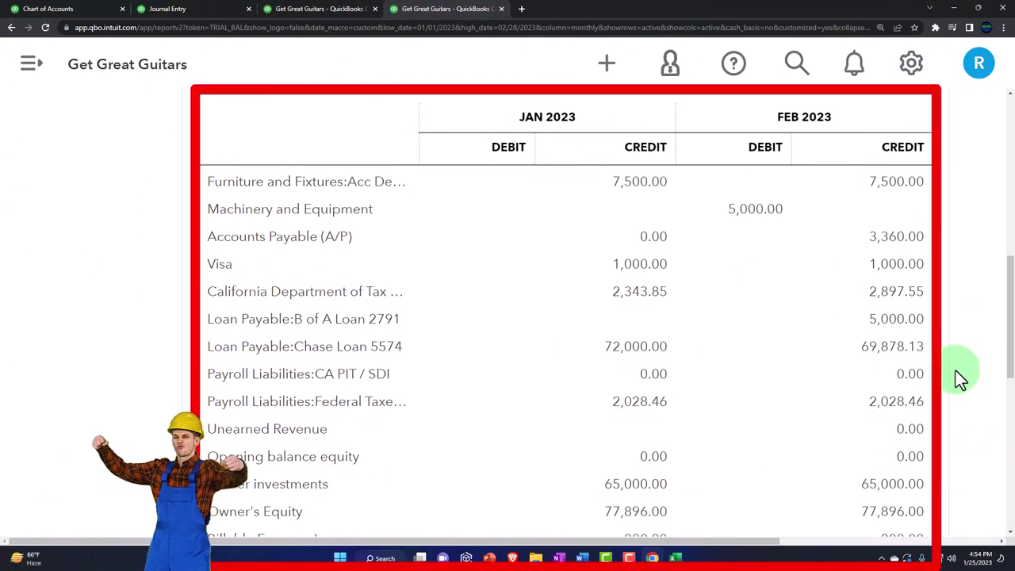
{"action": "scroll", "coordinate": [955, 370], "scroll_direction": "down", "scroll_amount": 1}
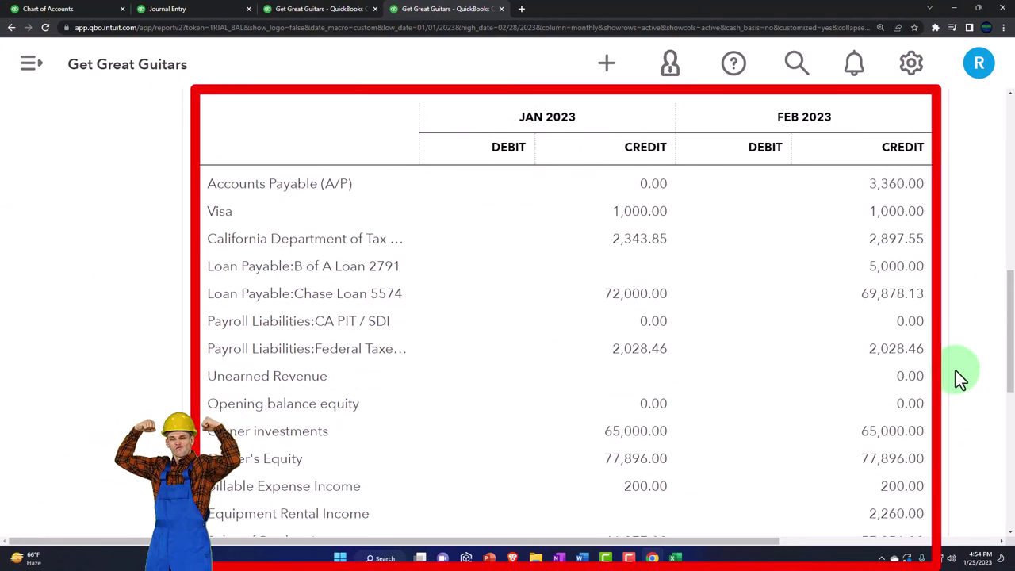
{"action": "scroll", "coordinate": [955, 370], "scroll_direction": "down", "scroll_amount": 1}
{"action": "scroll", "coordinate": [955, 370], "scroll_direction": "down", "scroll_amount": 1}
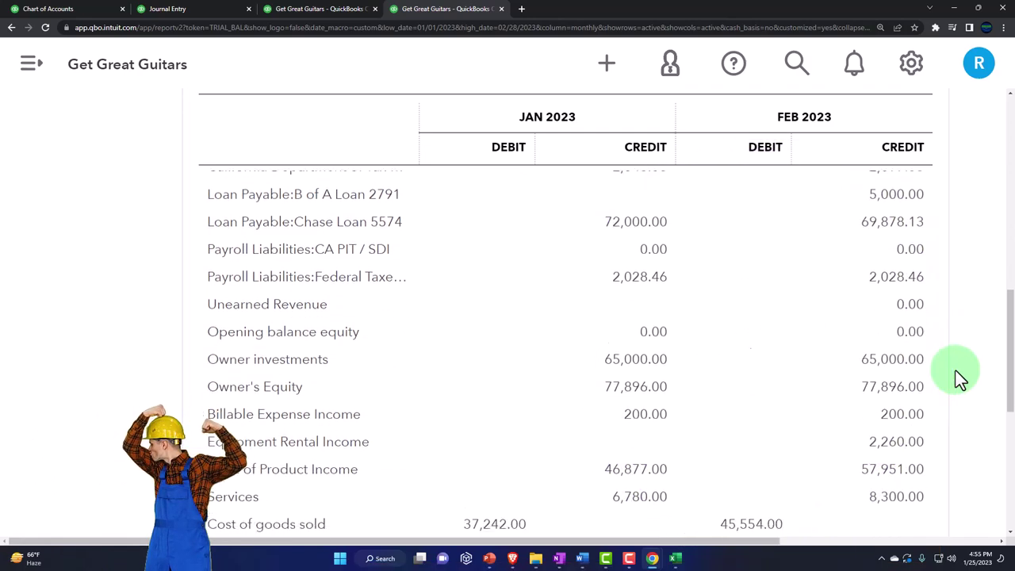
{"action": "scroll", "coordinate": [955, 370], "scroll_direction": "down", "scroll_amount": 1}
{"action": "scroll", "coordinate": [955, 370], "scroll_direction": "down", "scroll_amount": 1}
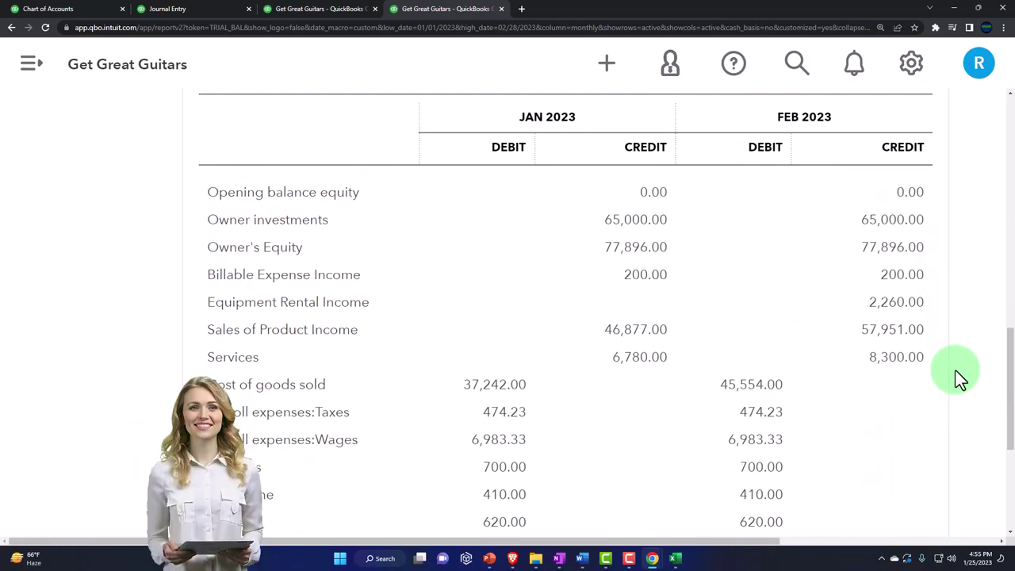
{"action": "scroll", "coordinate": [955, 370], "scroll_direction": "down", "scroll_amount": 1}
{"action": "scroll", "coordinate": [955, 370], "scroll_direction": "down", "scroll_amount": 1}
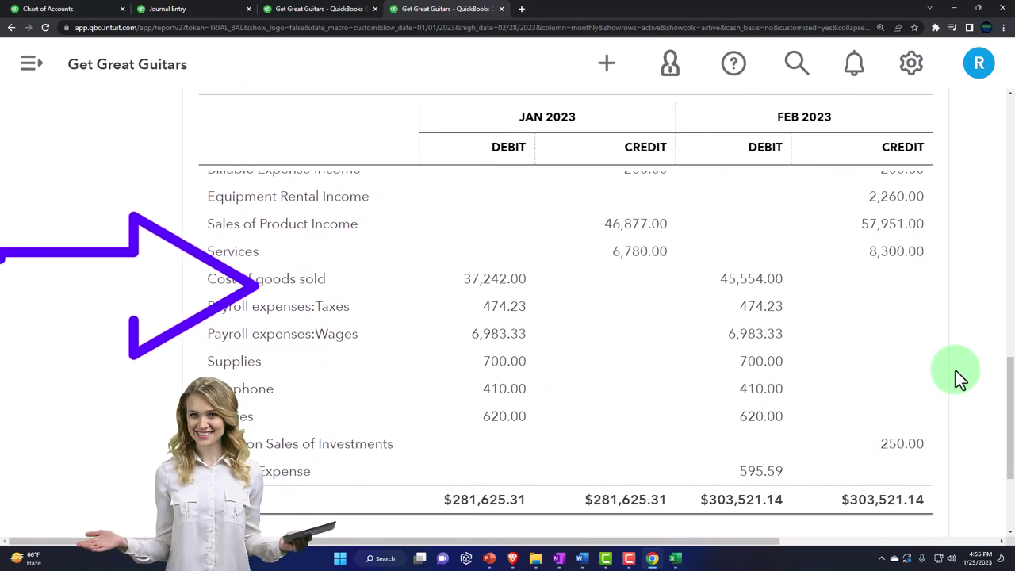